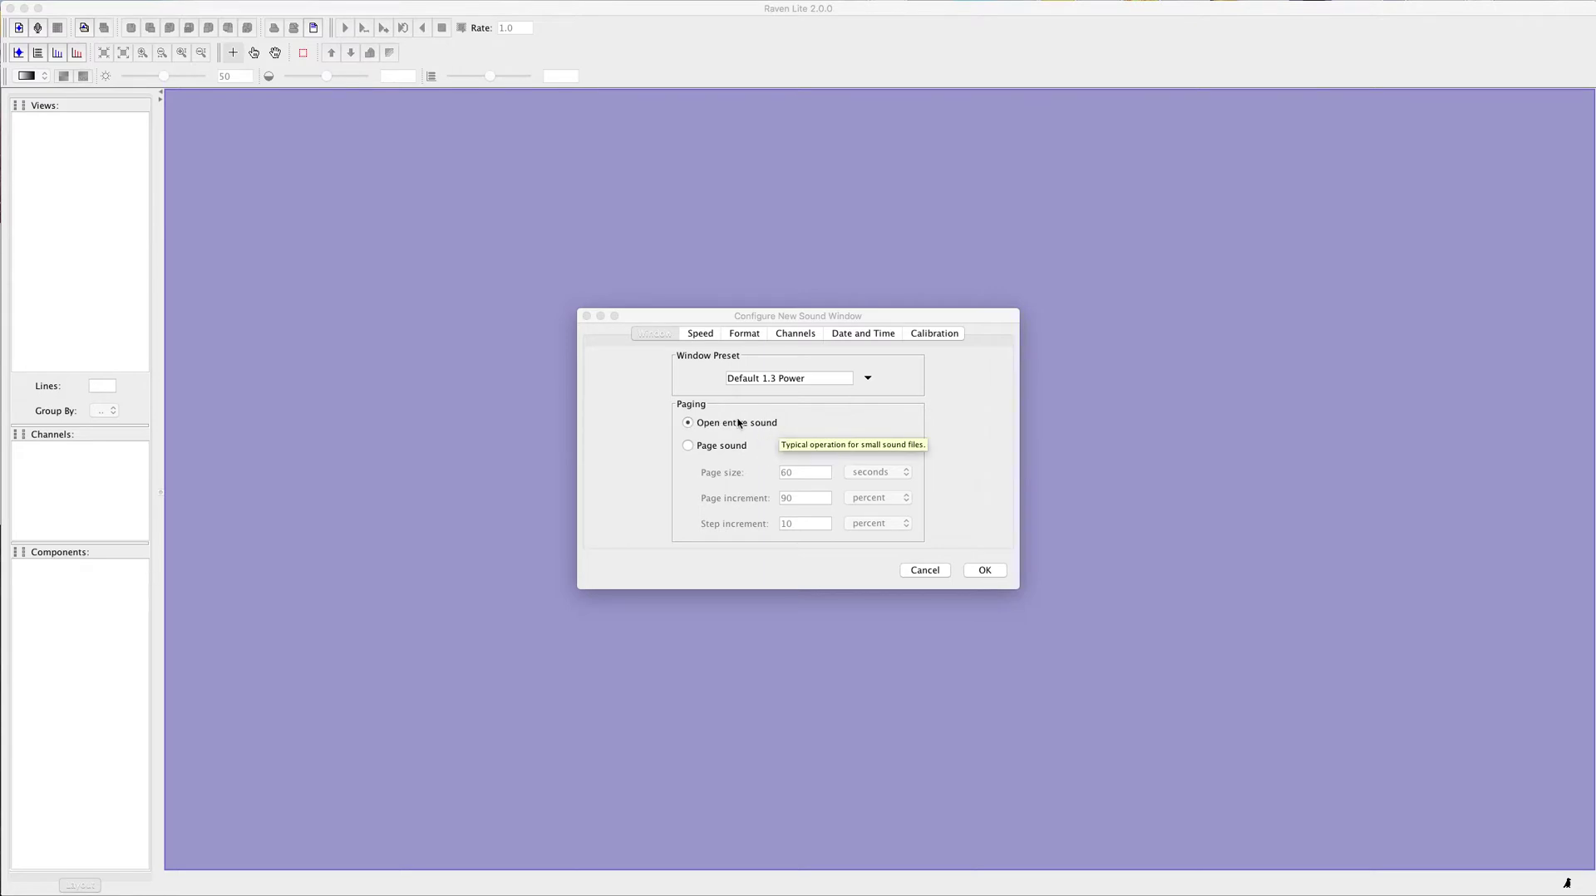
# - Open the sound as a paged file with a 10-second page size
pyautogui.click(688, 447)
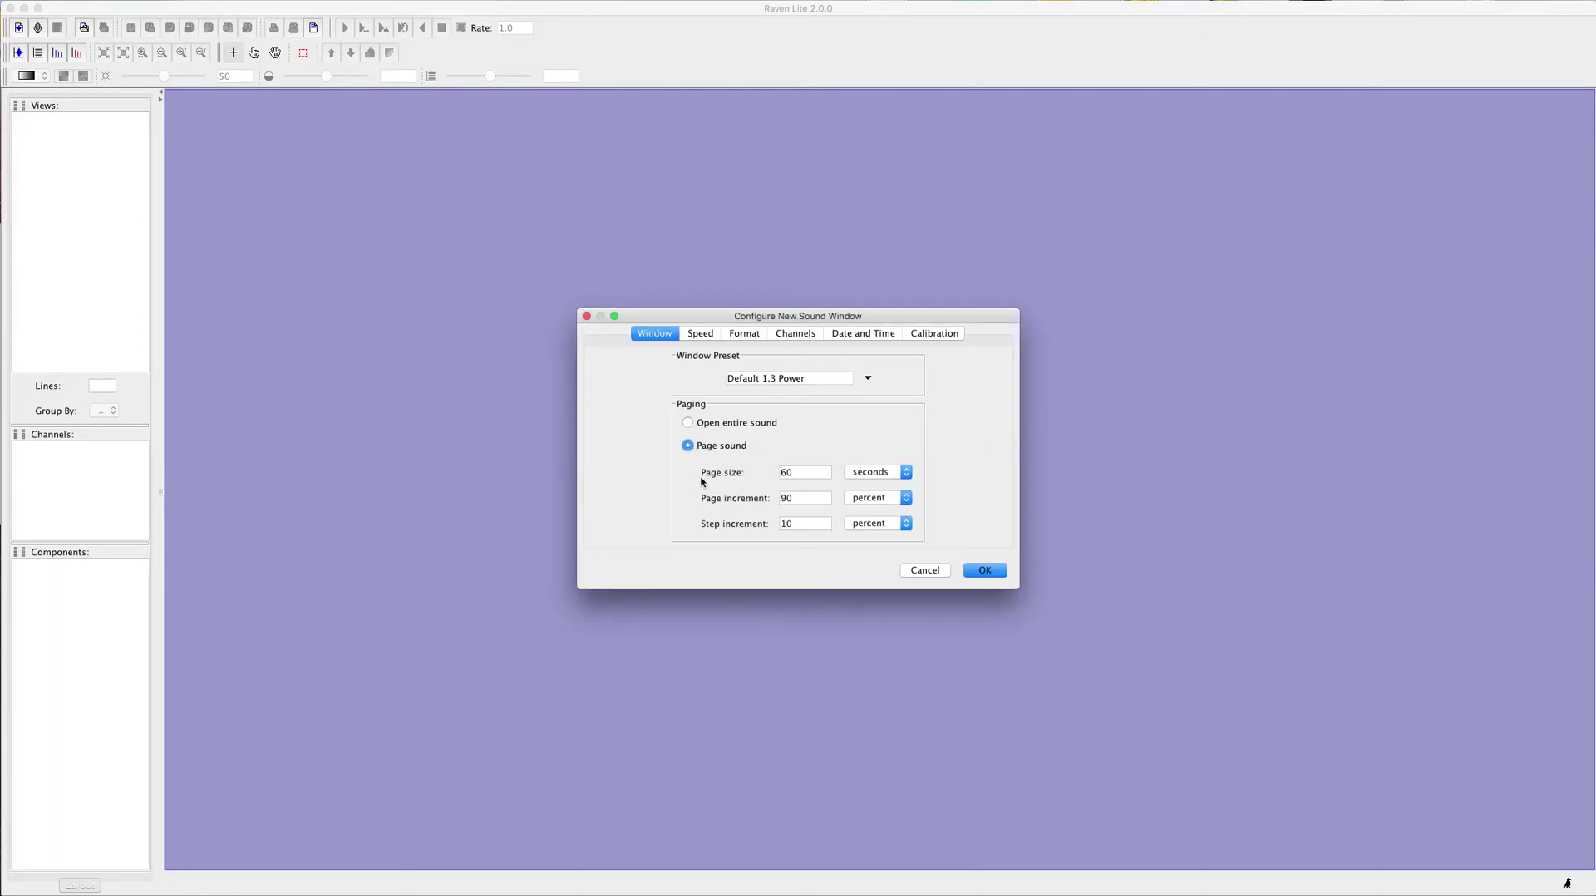
pyautogui.doubleClick(794, 472)
pyautogui.write('10')
pyautogui.click(984, 570)
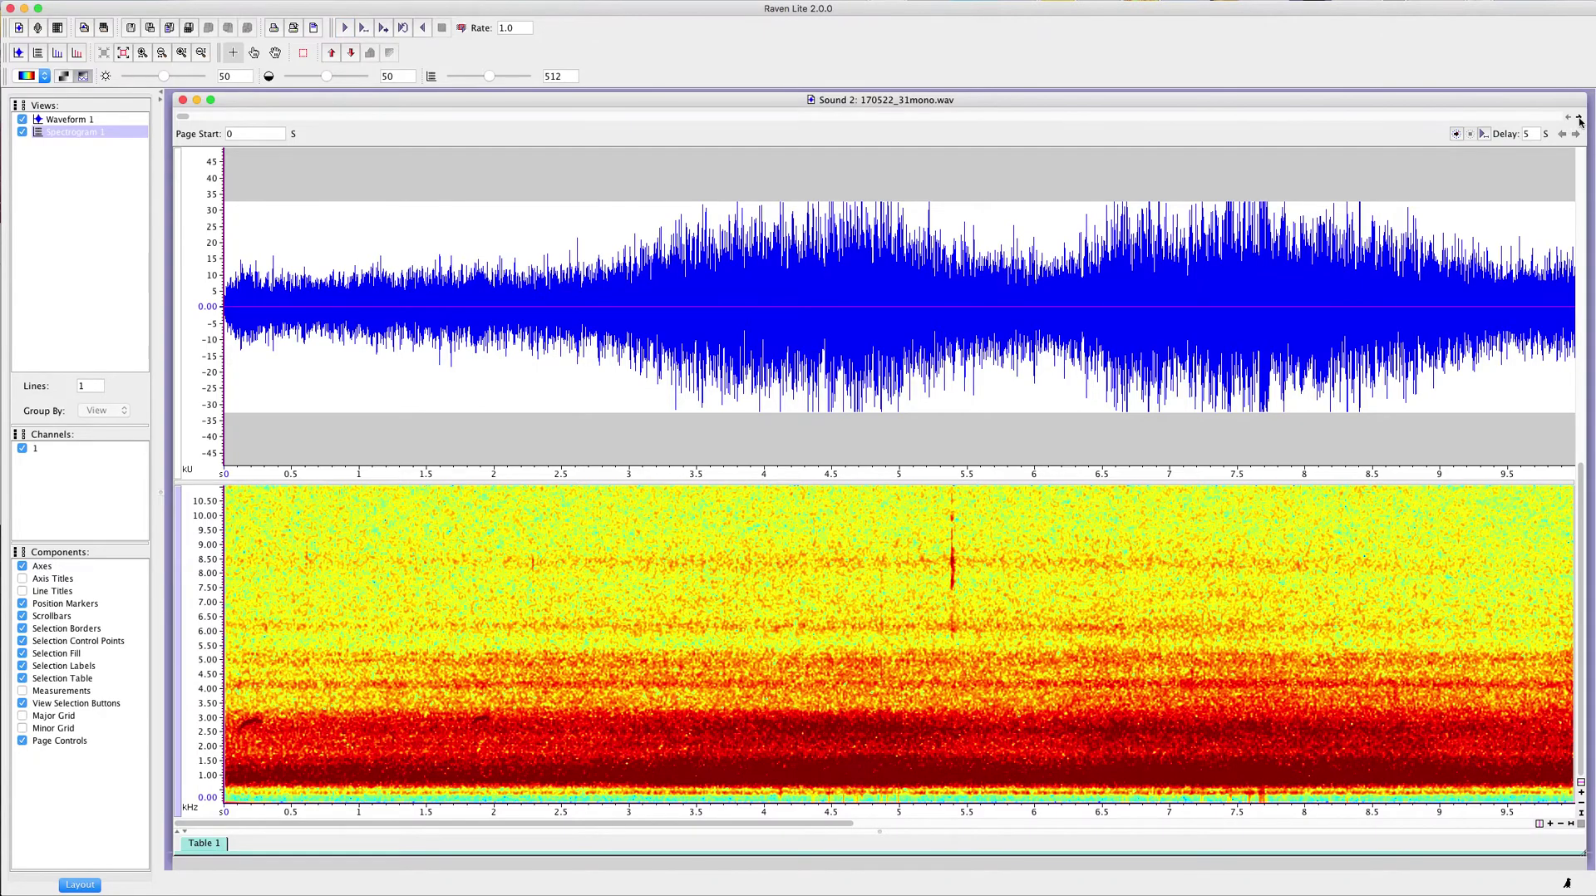
# - Page back and forth through the recording, ending on the page starting at 2:33
pyautogui.click(1580, 121)
pyautogui.click(1580, 122)
pyautogui.click(1580, 121)
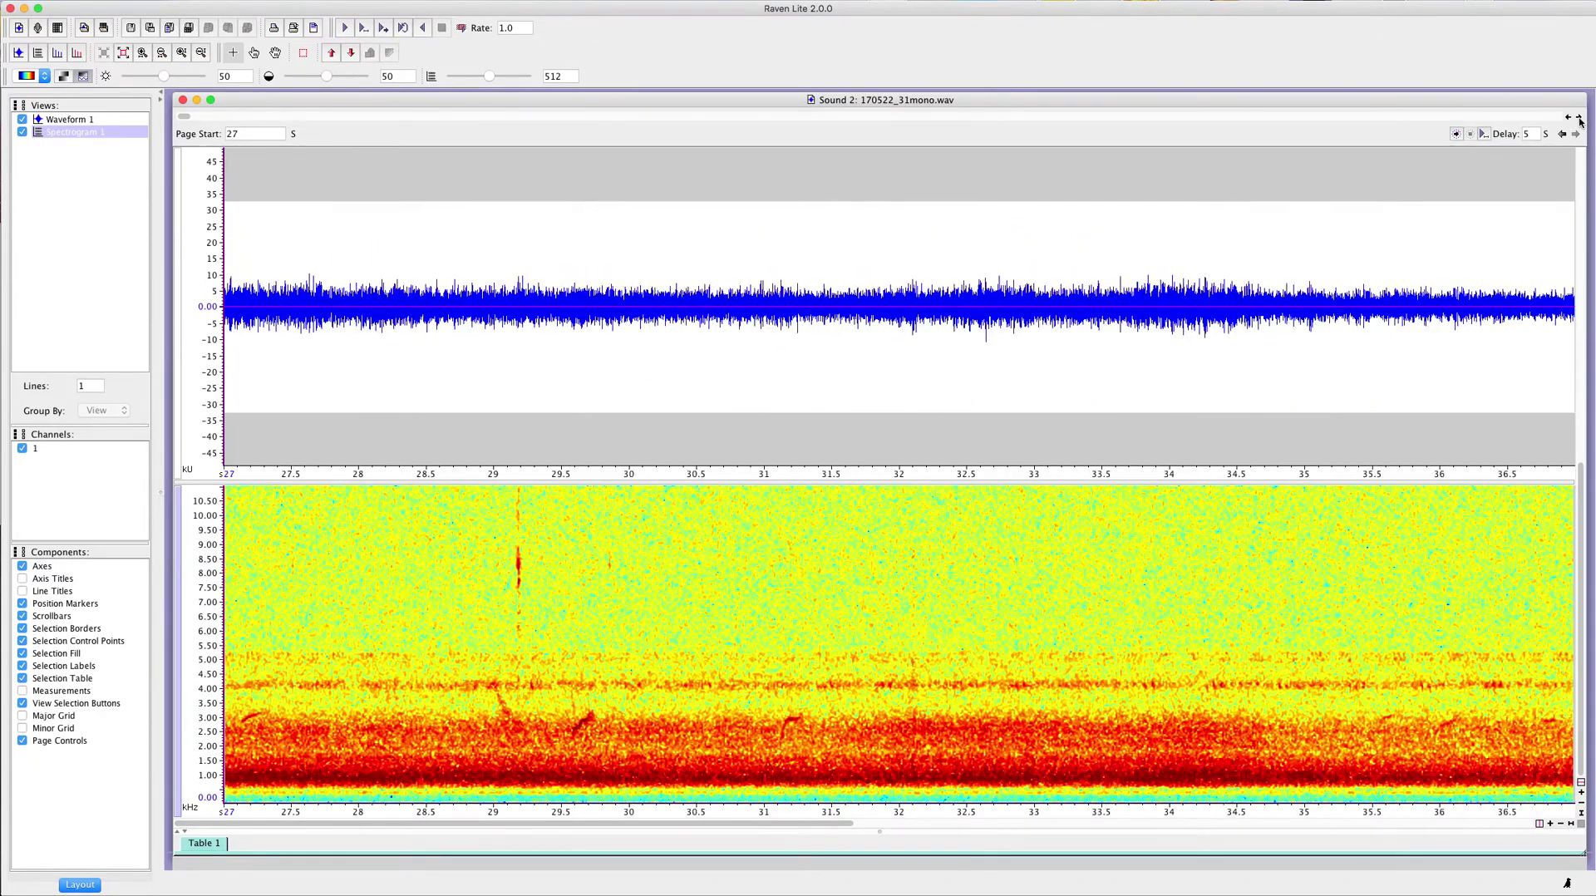
pyautogui.click(1580, 121)
pyautogui.click(1568, 120)
pyautogui.click(1569, 120)
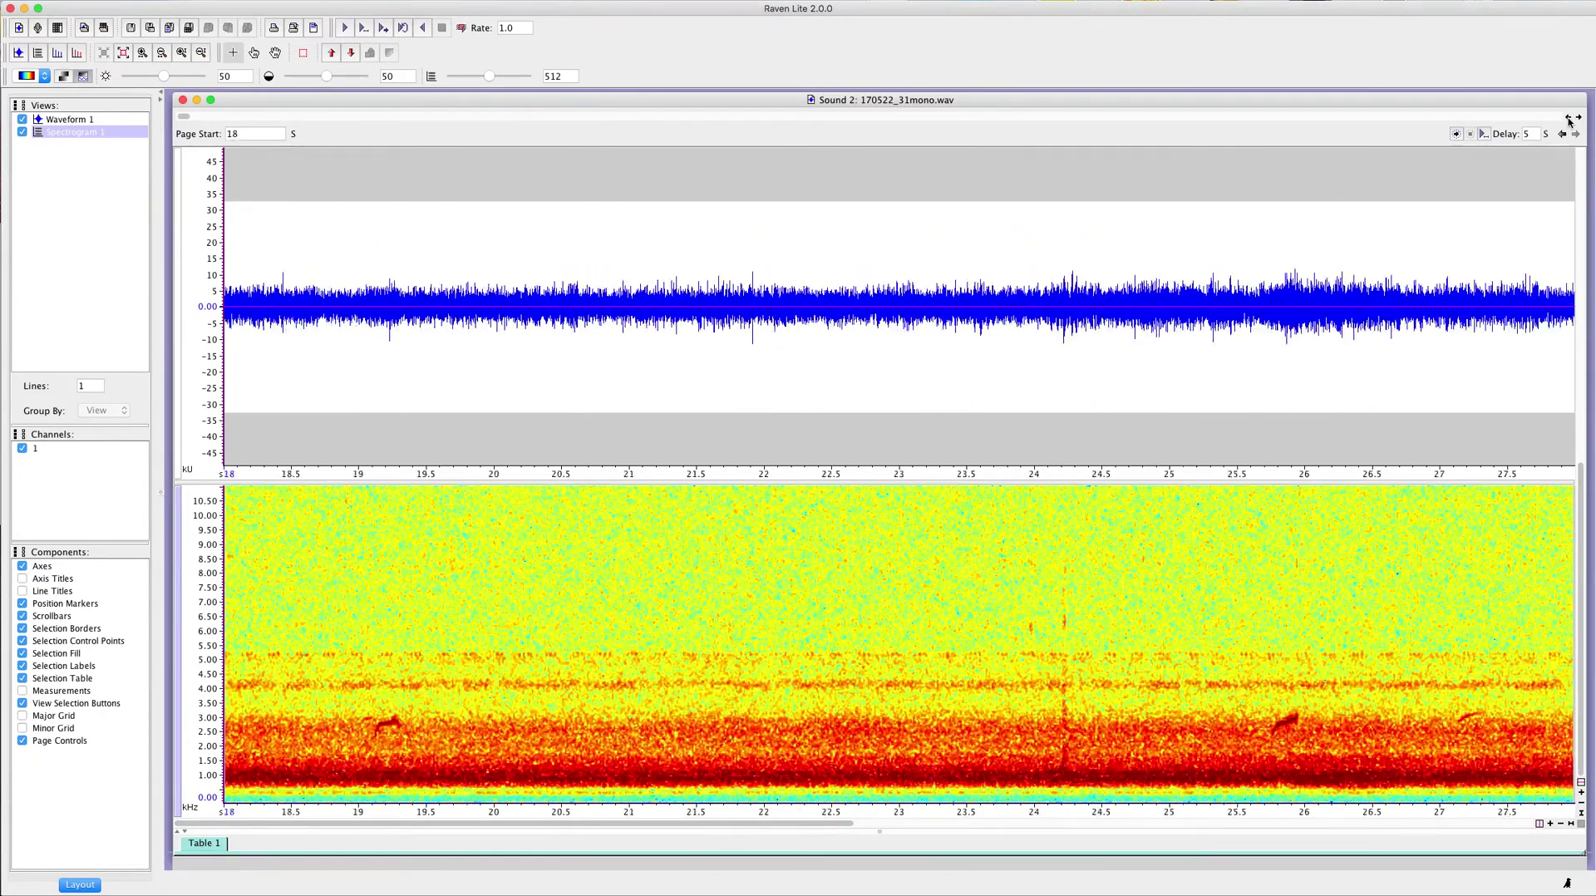
pyautogui.click(1580, 121)
pyautogui.click(1580, 121)
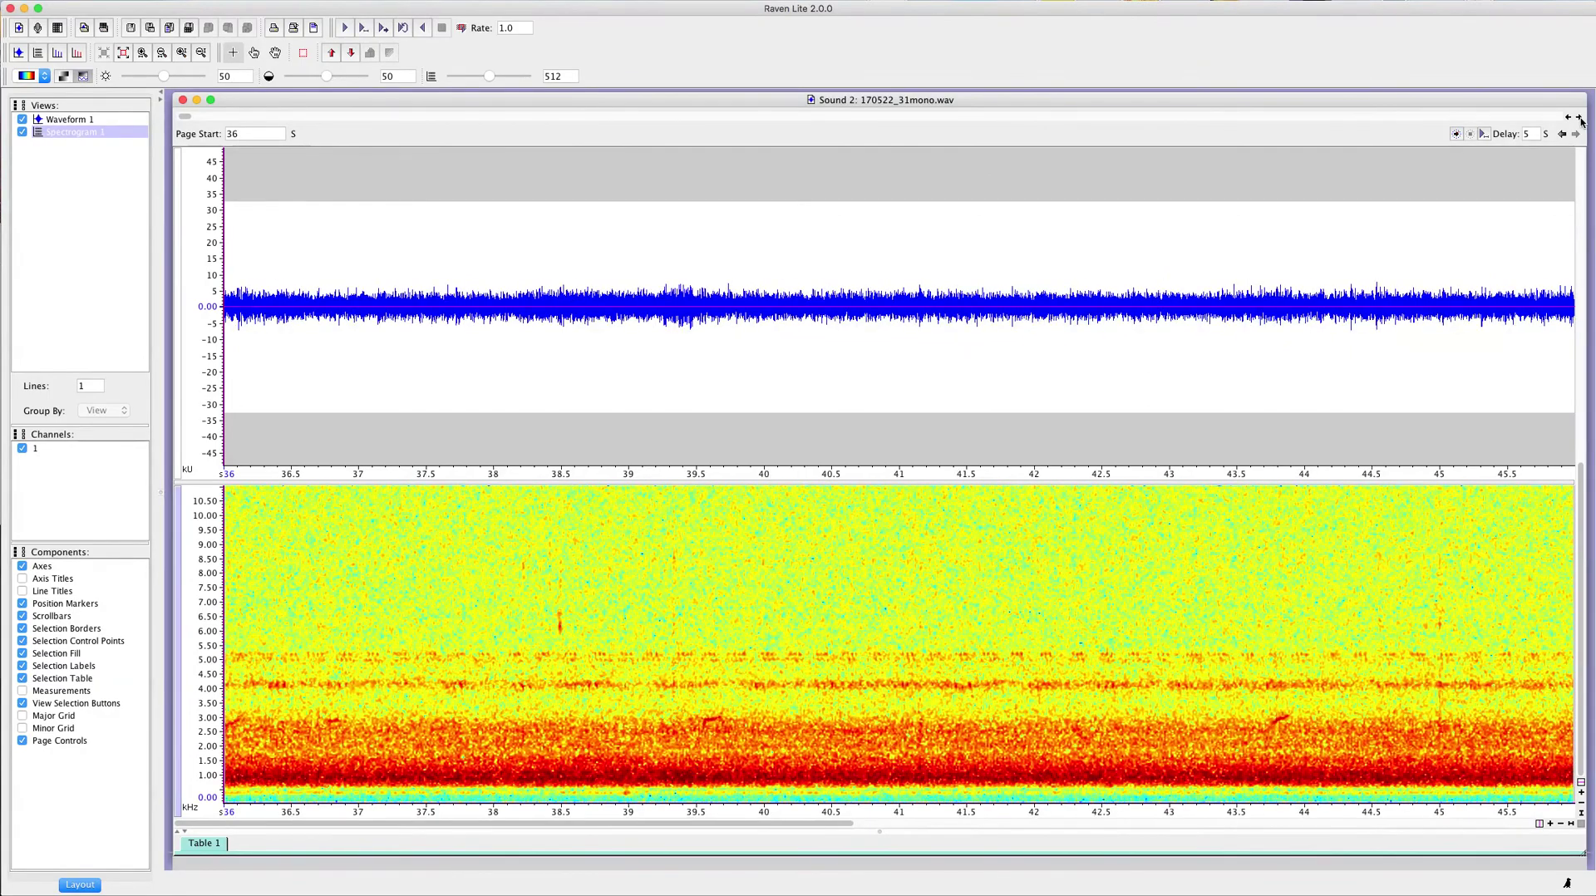
pyautogui.click(1580, 122)
pyautogui.click(1568, 119)
pyautogui.click(1569, 120)
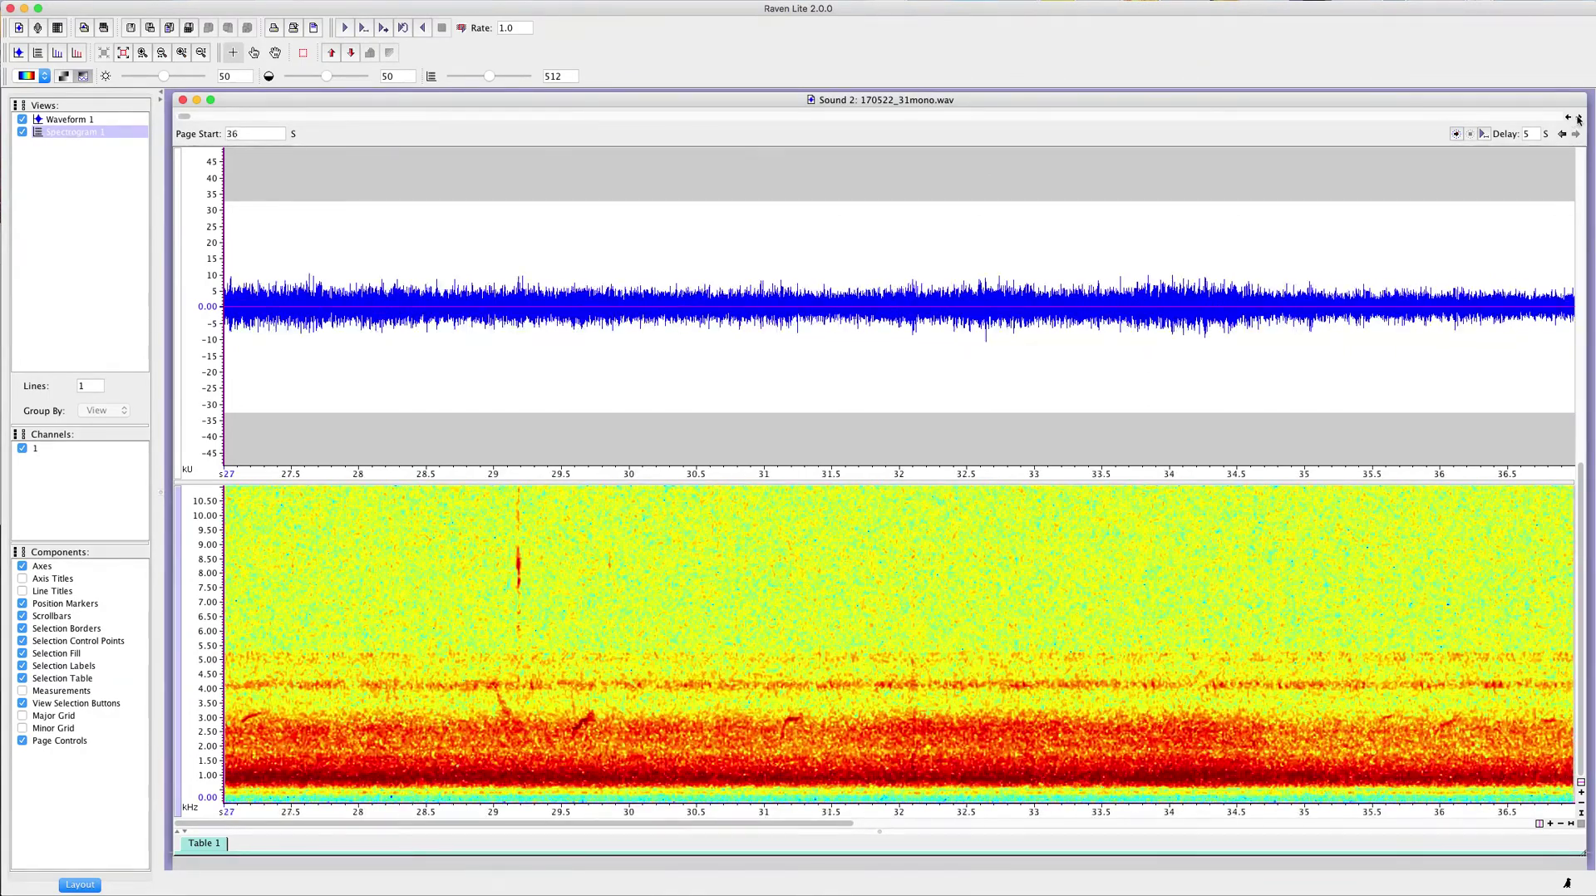
pyautogui.click(1580, 121)
pyautogui.click(1581, 122)
pyautogui.click(1580, 122)
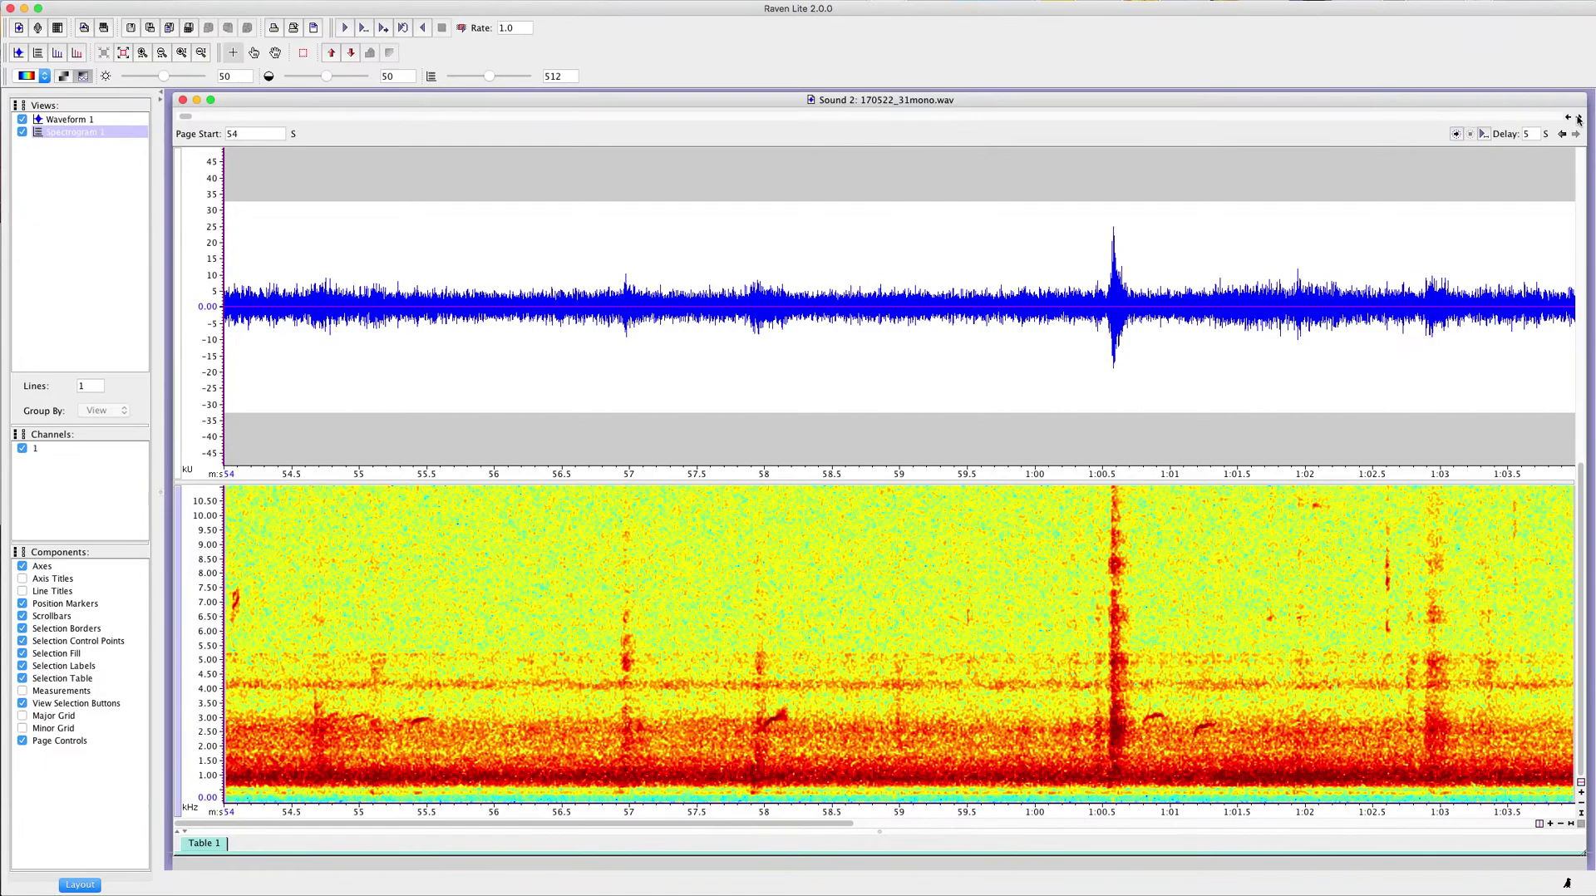
pyautogui.click(1579, 119)
pyautogui.click(1579, 120)
pyautogui.click(1578, 120)
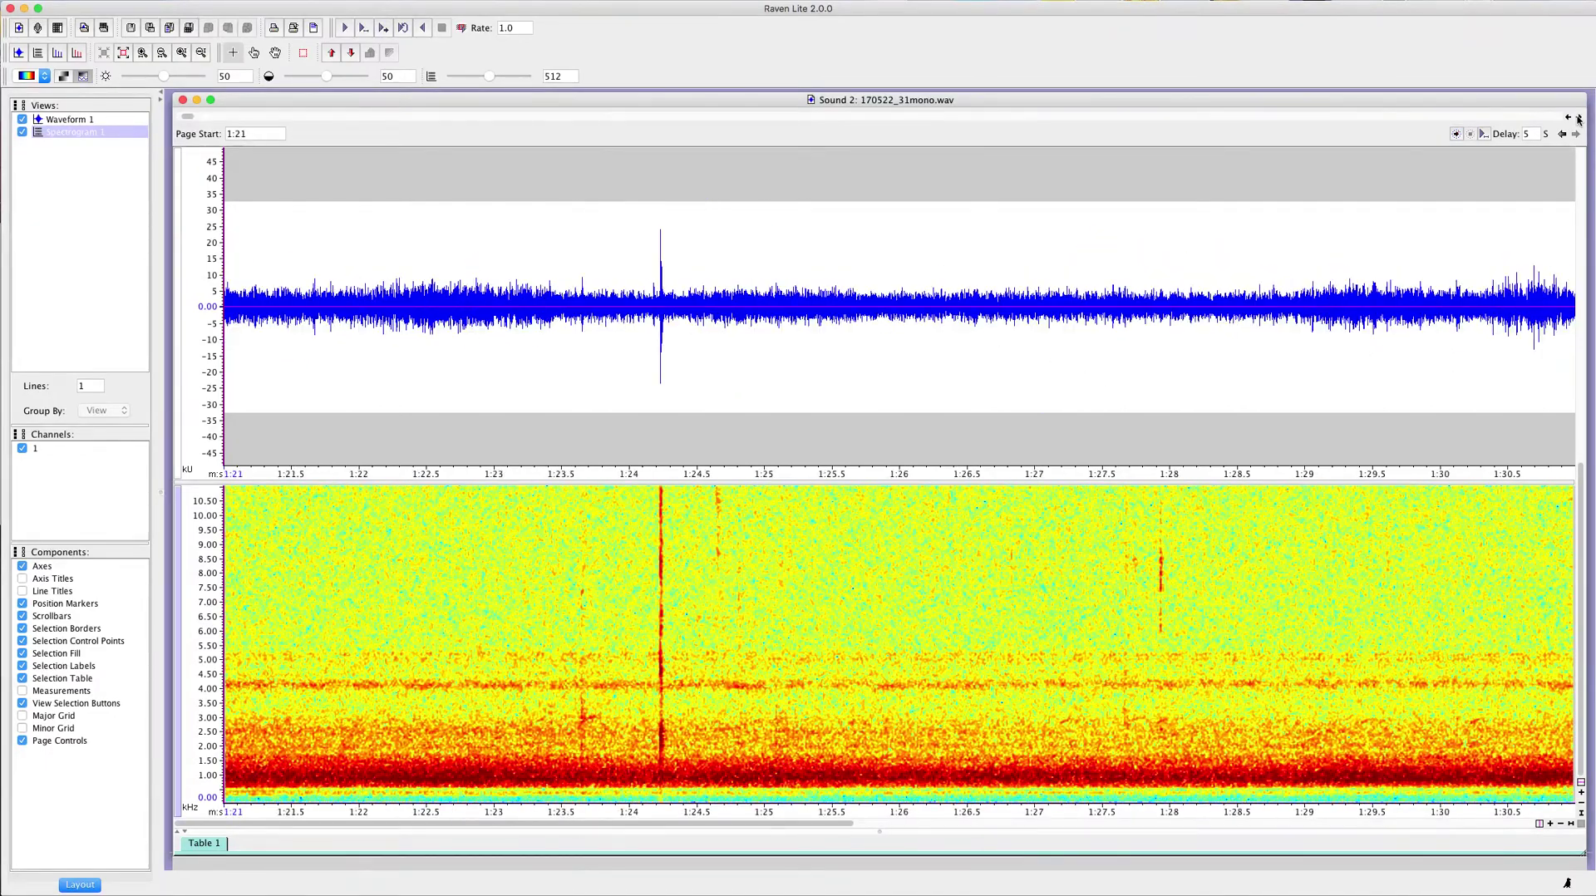
pyautogui.click(1578, 120)
pyautogui.click(1579, 120)
pyautogui.click(1579, 120)
pyautogui.click(1579, 120)
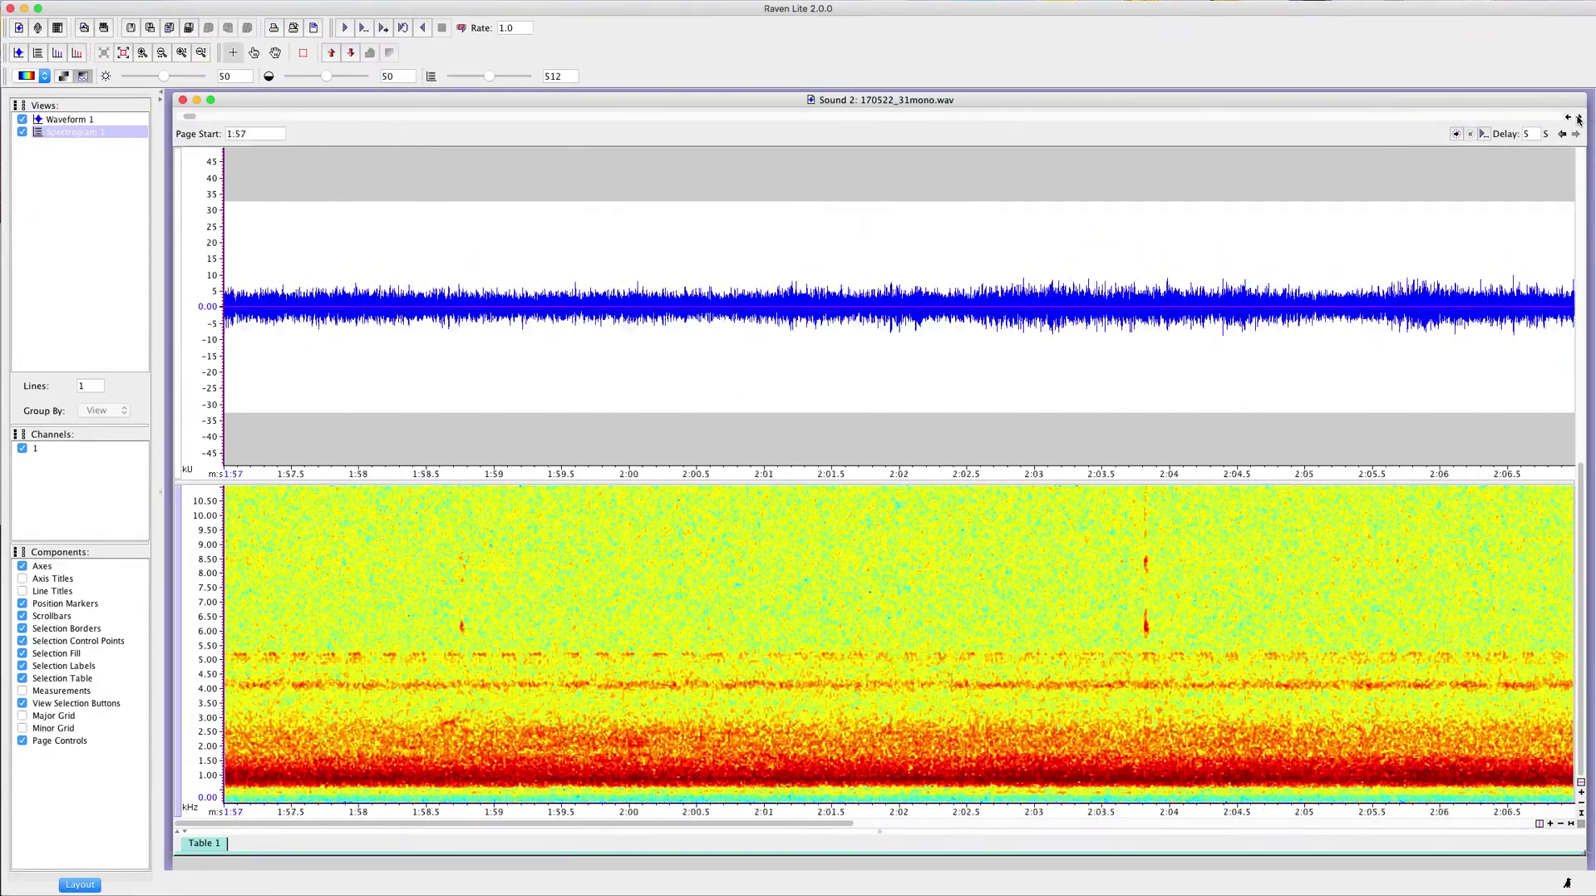
pyautogui.click(1579, 120)
pyautogui.click(1579, 119)
pyautogui.click(1579, 119)
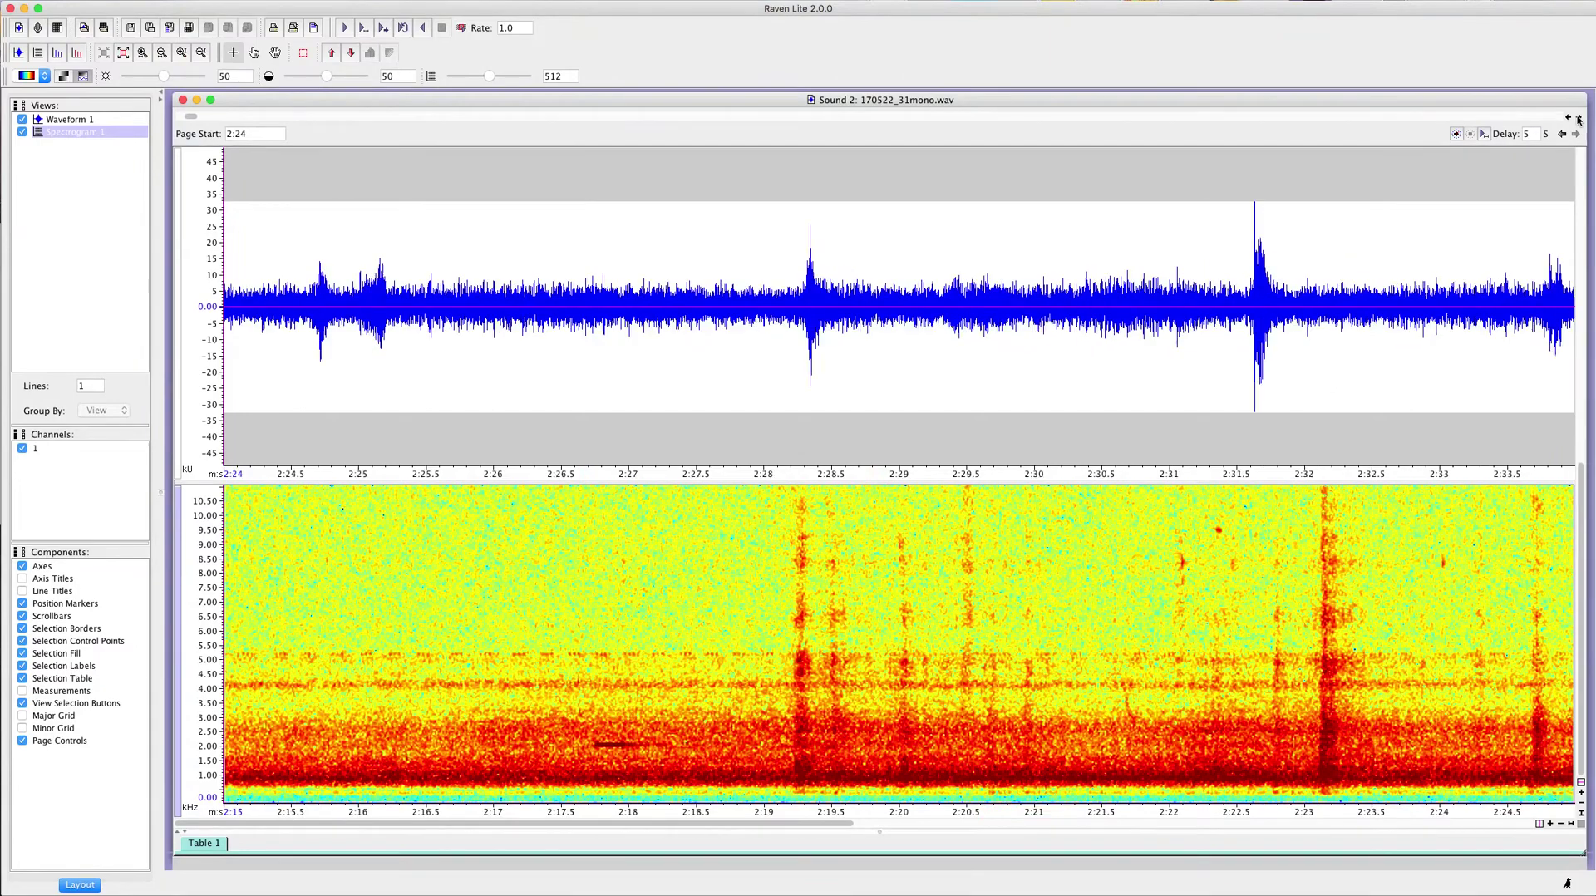
pyautogui.click(1578, 120)
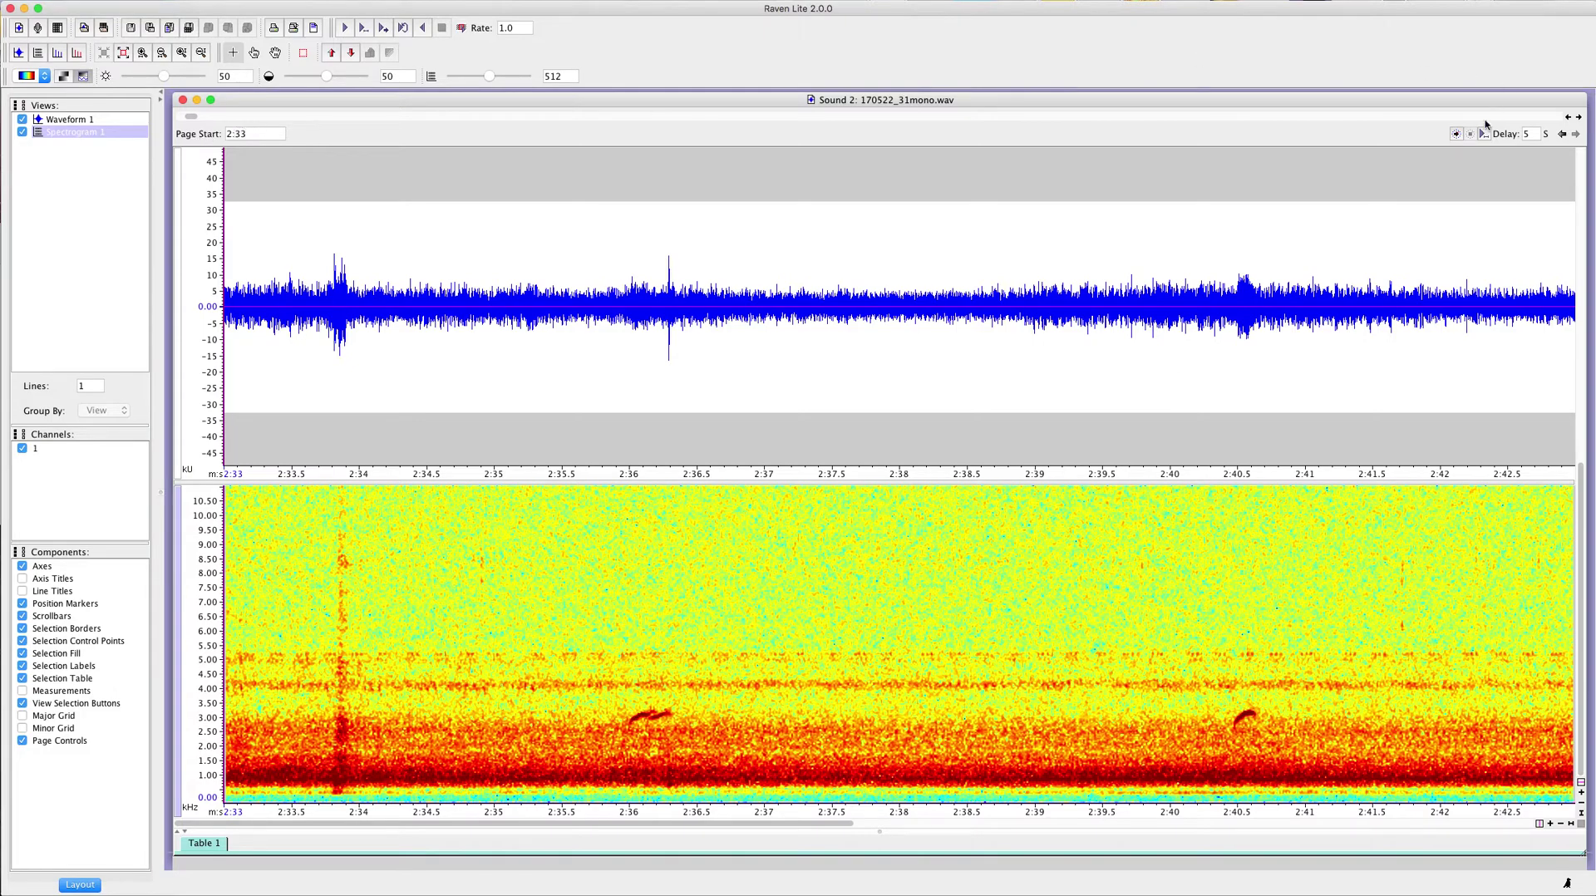
# - Page forward through the recording, settling on the page starting at 6:45
pyautogui.click(1578, 117)
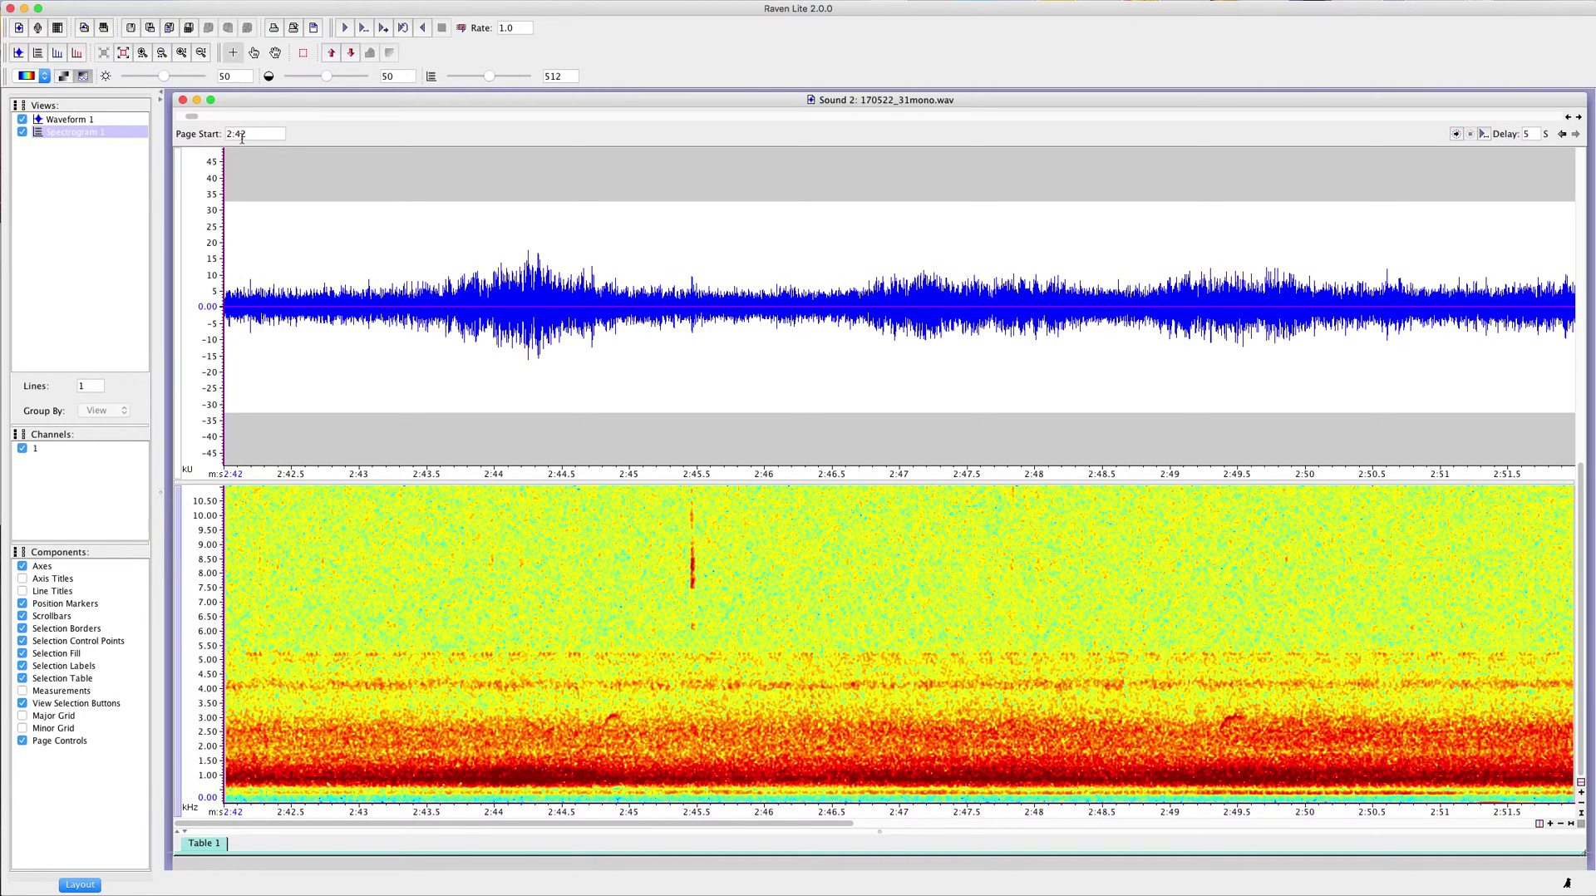
pyautogui.click(1578, 117)
pyautogui.press('pagedown')
pyautogui.press('pagedown')
pyautogui.press('pagedown')
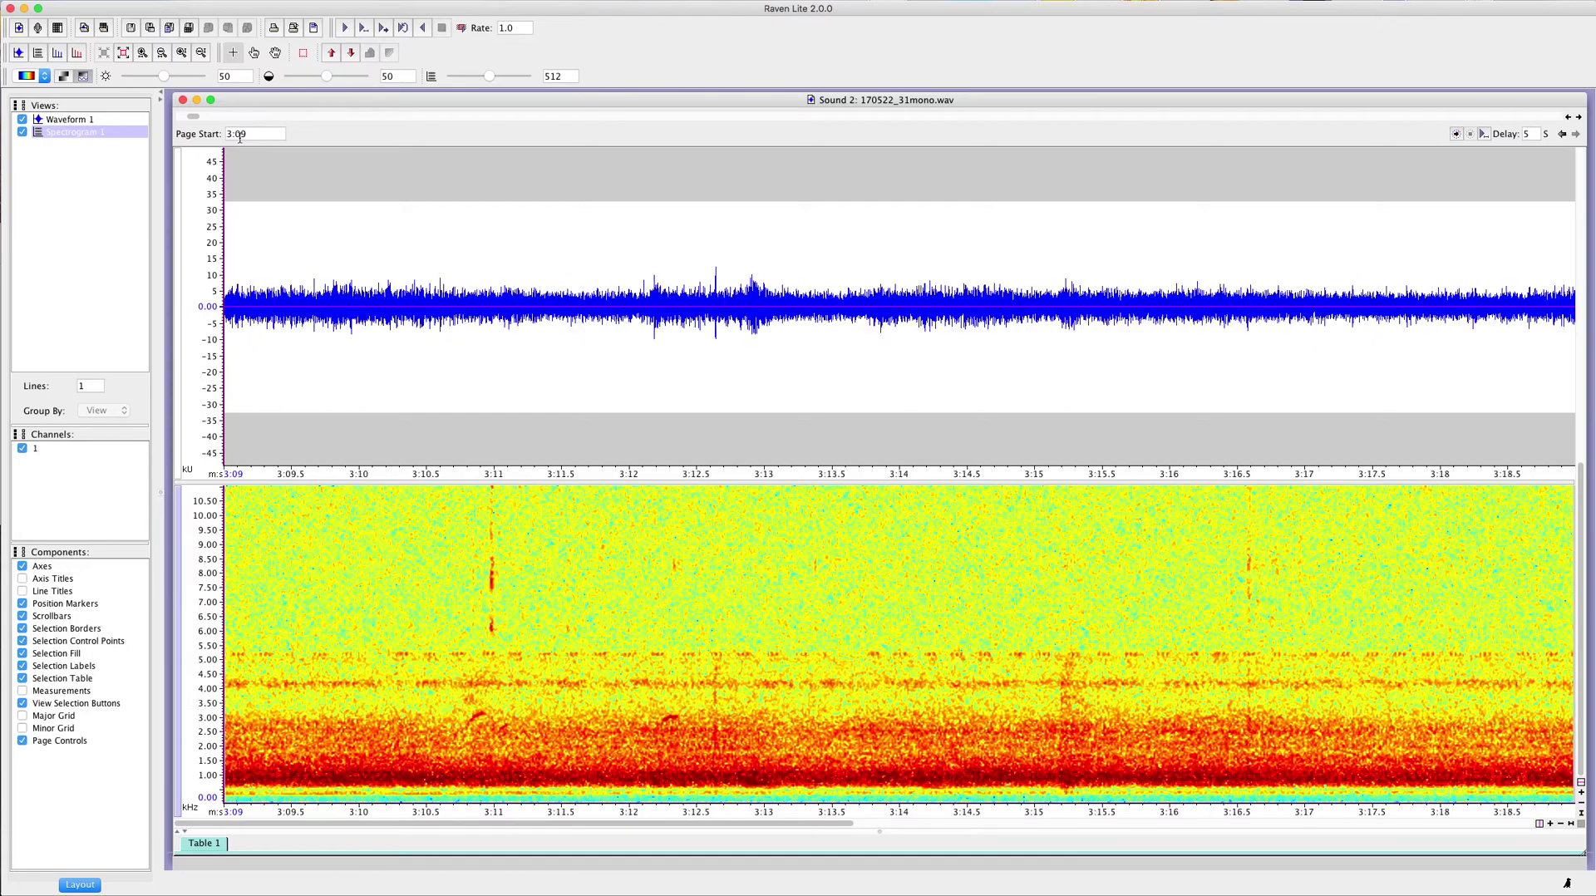
pyautogui.press('pagedown')
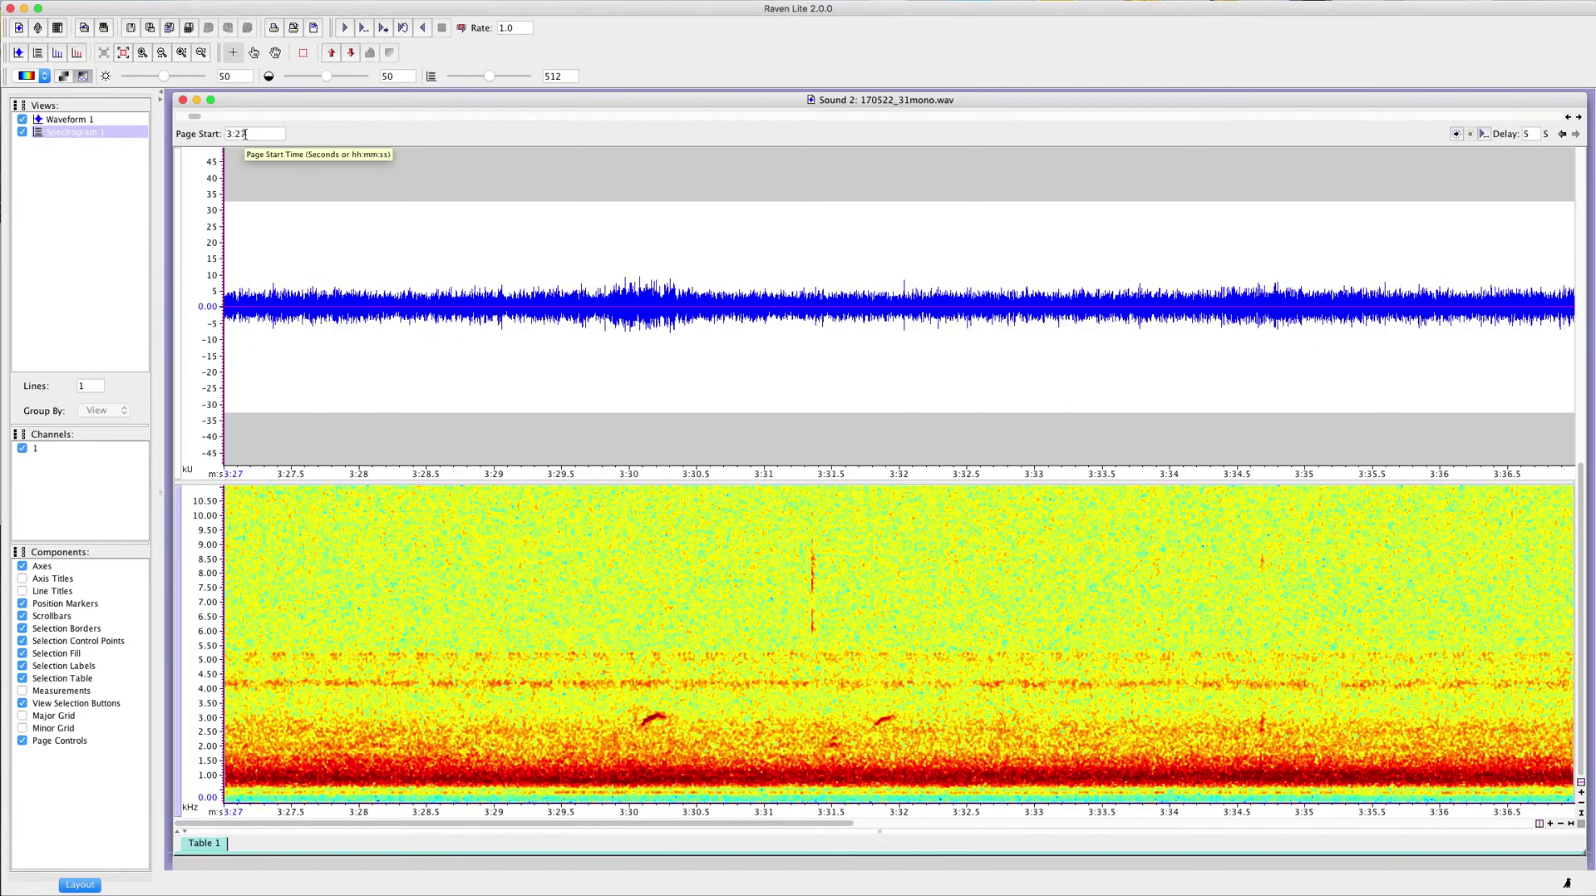
pyautogui.press('pagedown')
pyautogui.press('pagedown')
pyautogui.press('pagedown')
pyautogui.press('pagedown')
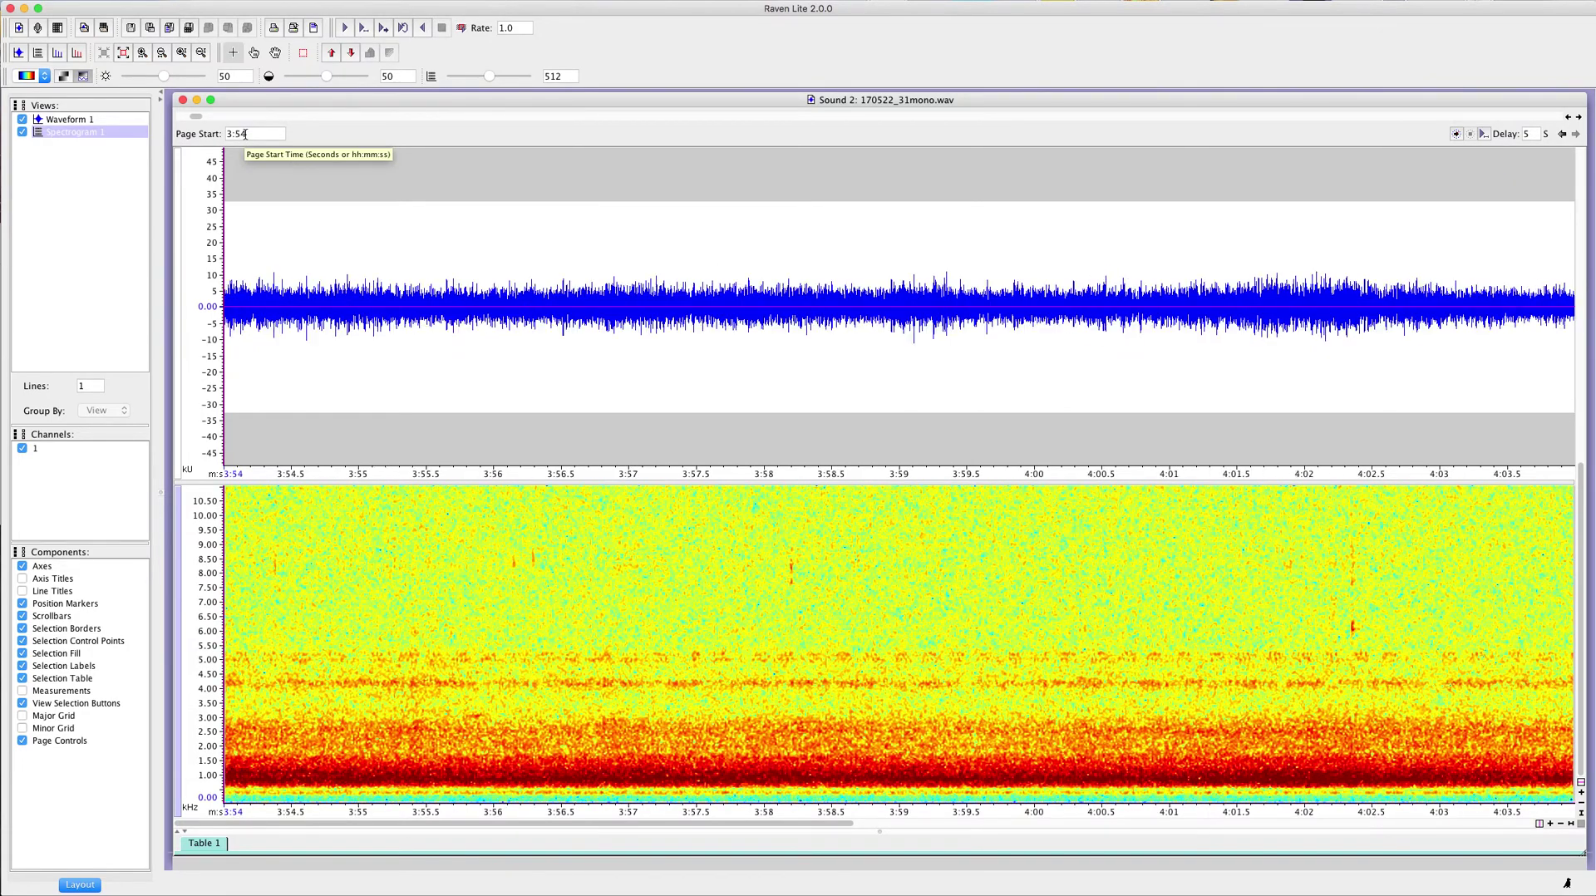
pyautogui.press('pagedown')
pyautogui.press('pagedown')
pyautogui.press('pagedown')
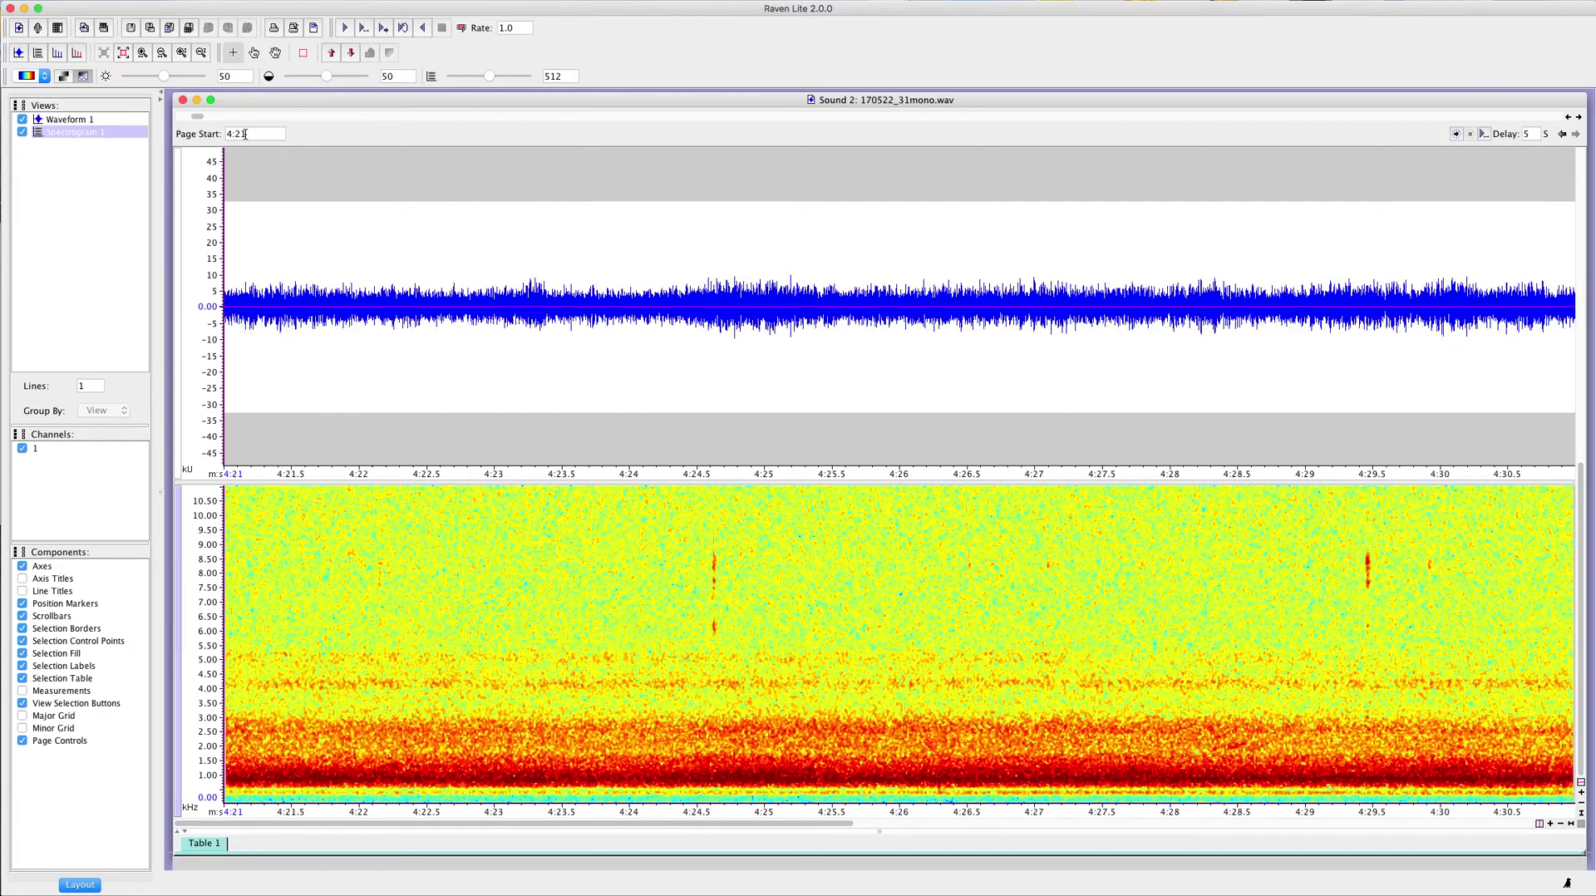
pyautogui.press('pagedown')
pyautogui.press('pagedown')
pyautogui.press('pagedown')
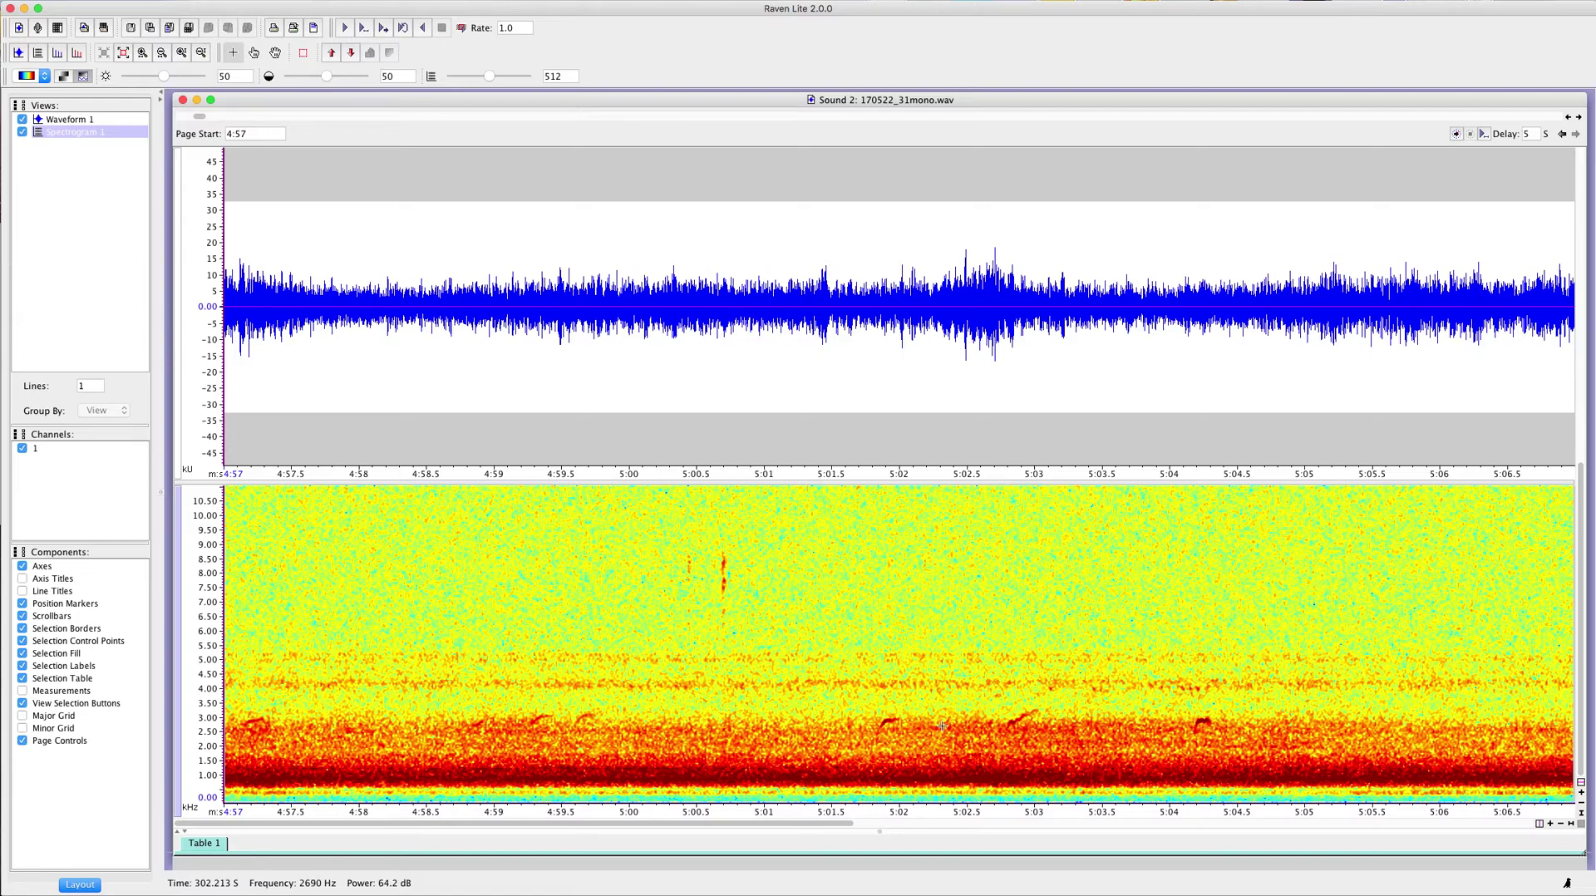
pyautogui.press('pagedown')
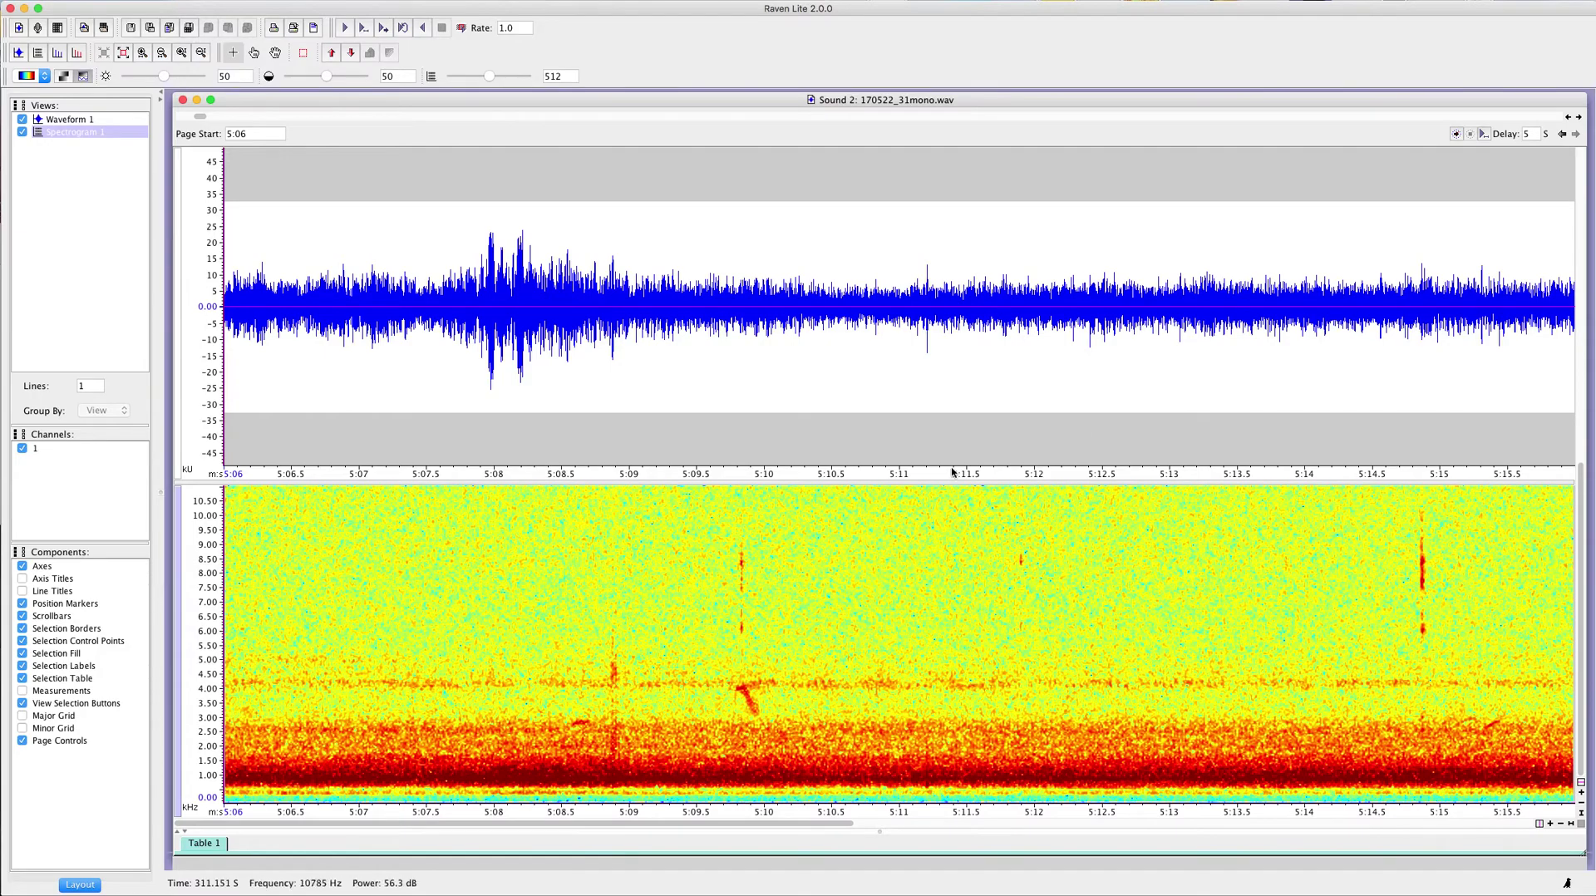
pyautogui.press('pagedown')
pyautogui.press('pagedown')
pyautogui.press('pagedown')
pyautogui.press('pagedown')
pyautogui.press('pagedown')
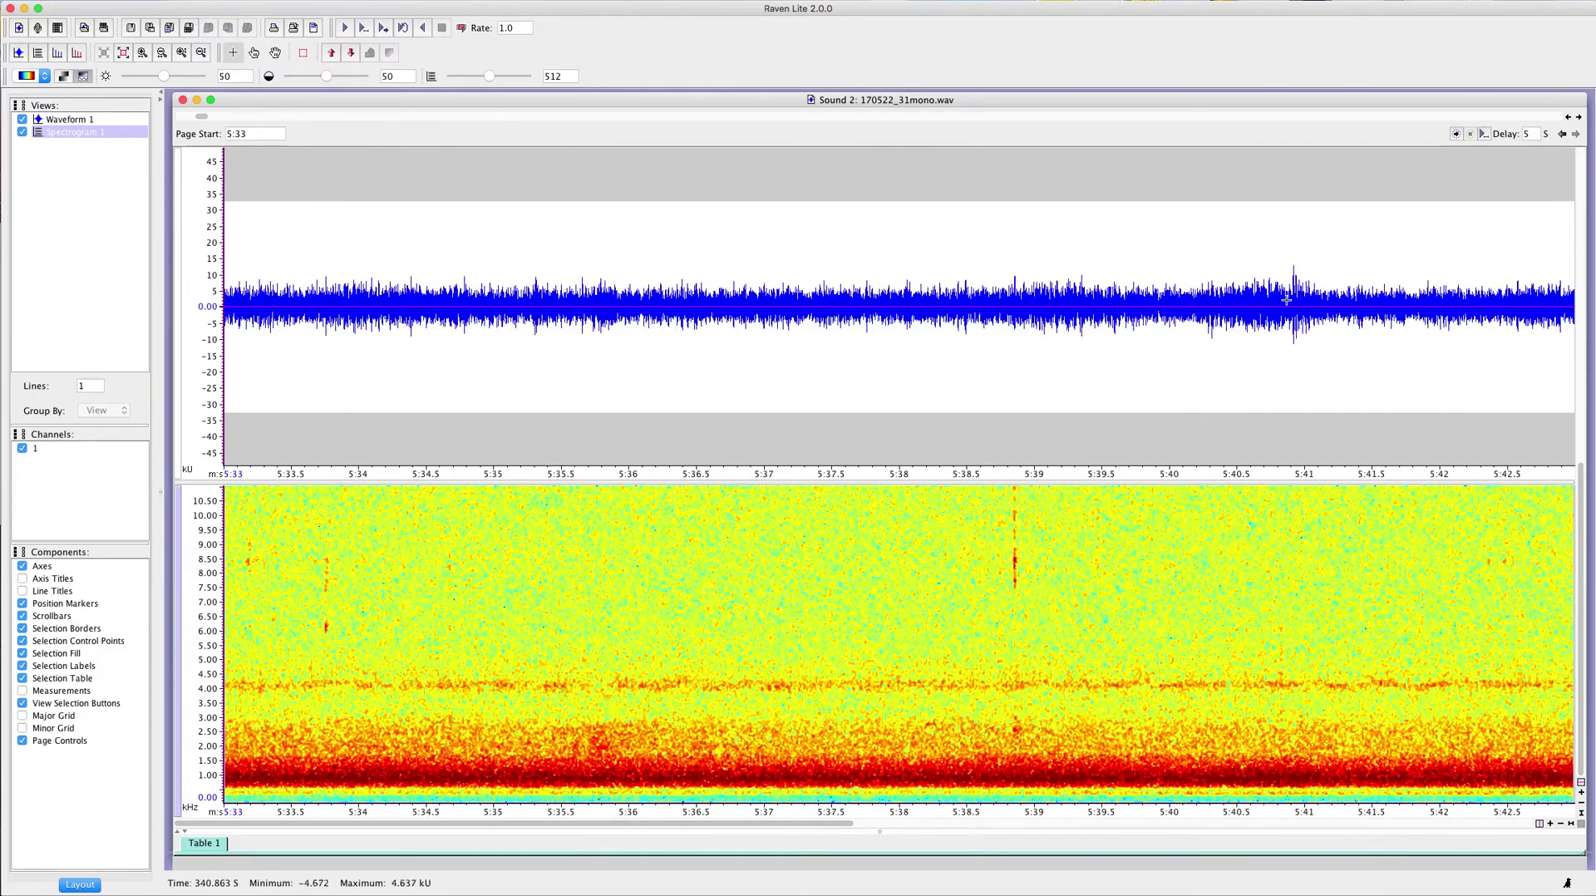
pyautogui.press('pagedown')
pyautogui.press('pagedown')
pyautogui.press('pagedown')
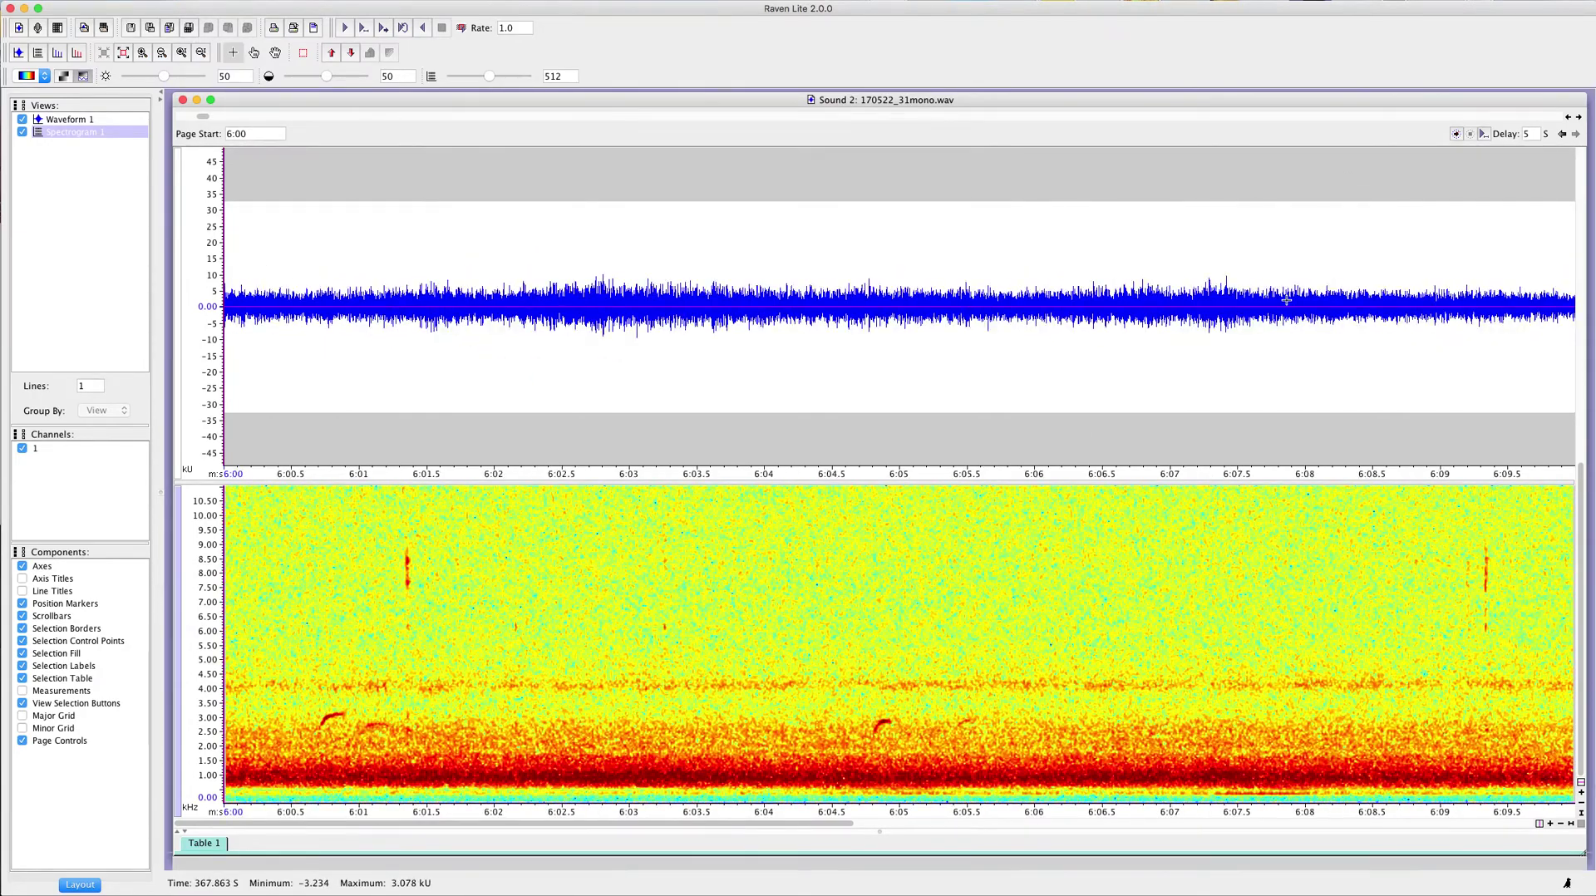
pyautogui.press('pagedown')
pyautogui.press('pagedown')
pyautogui.press('pagedown')
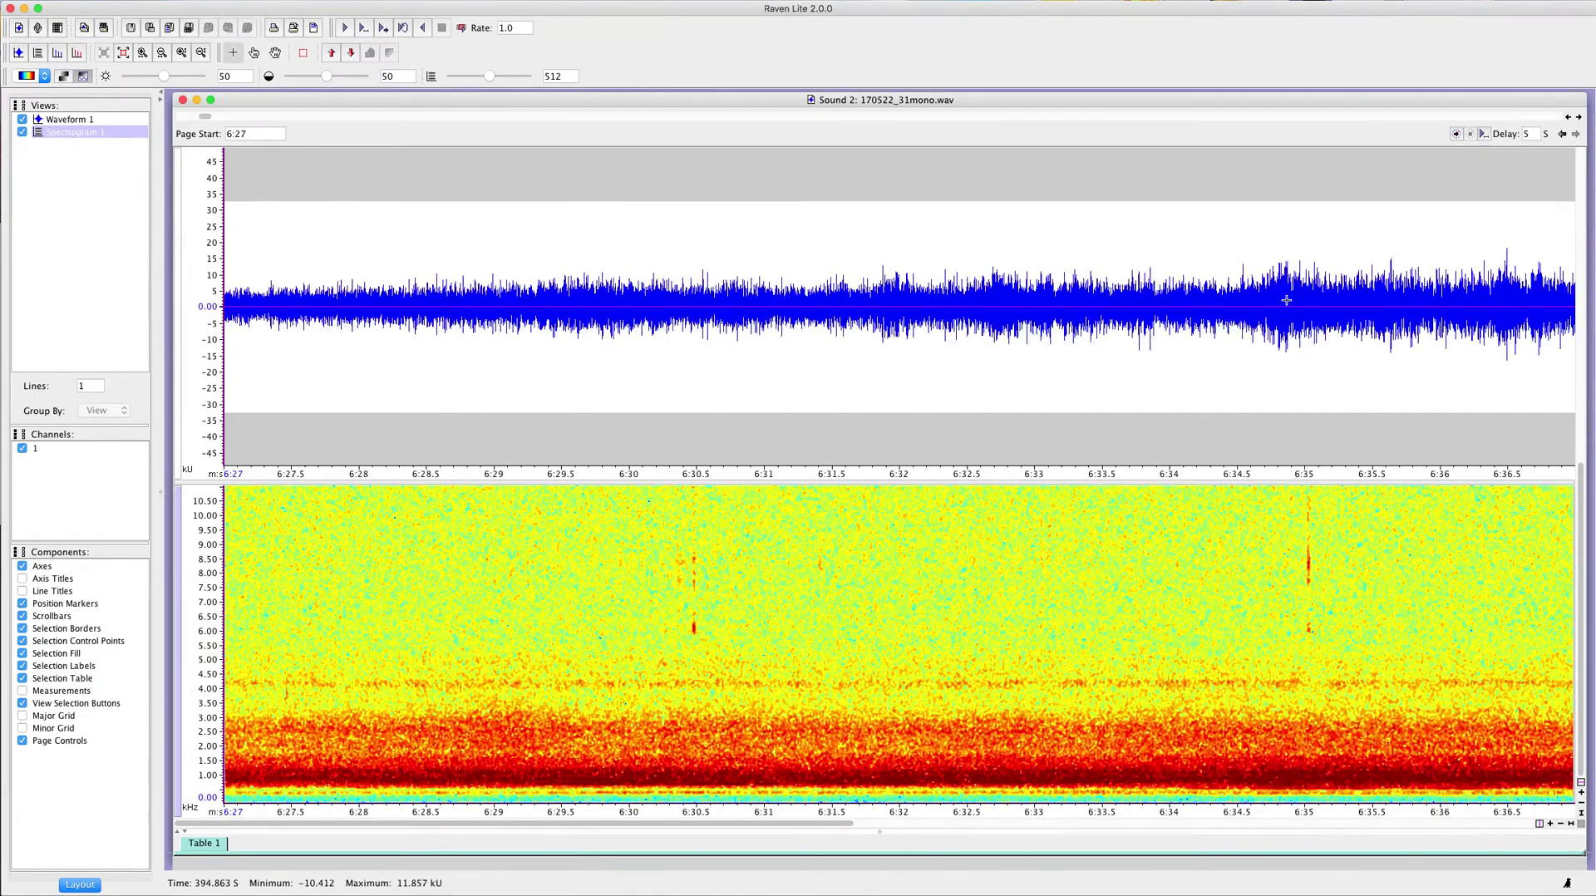
pyautogui.press('pagedown')
pyautogui.press('pagedown')
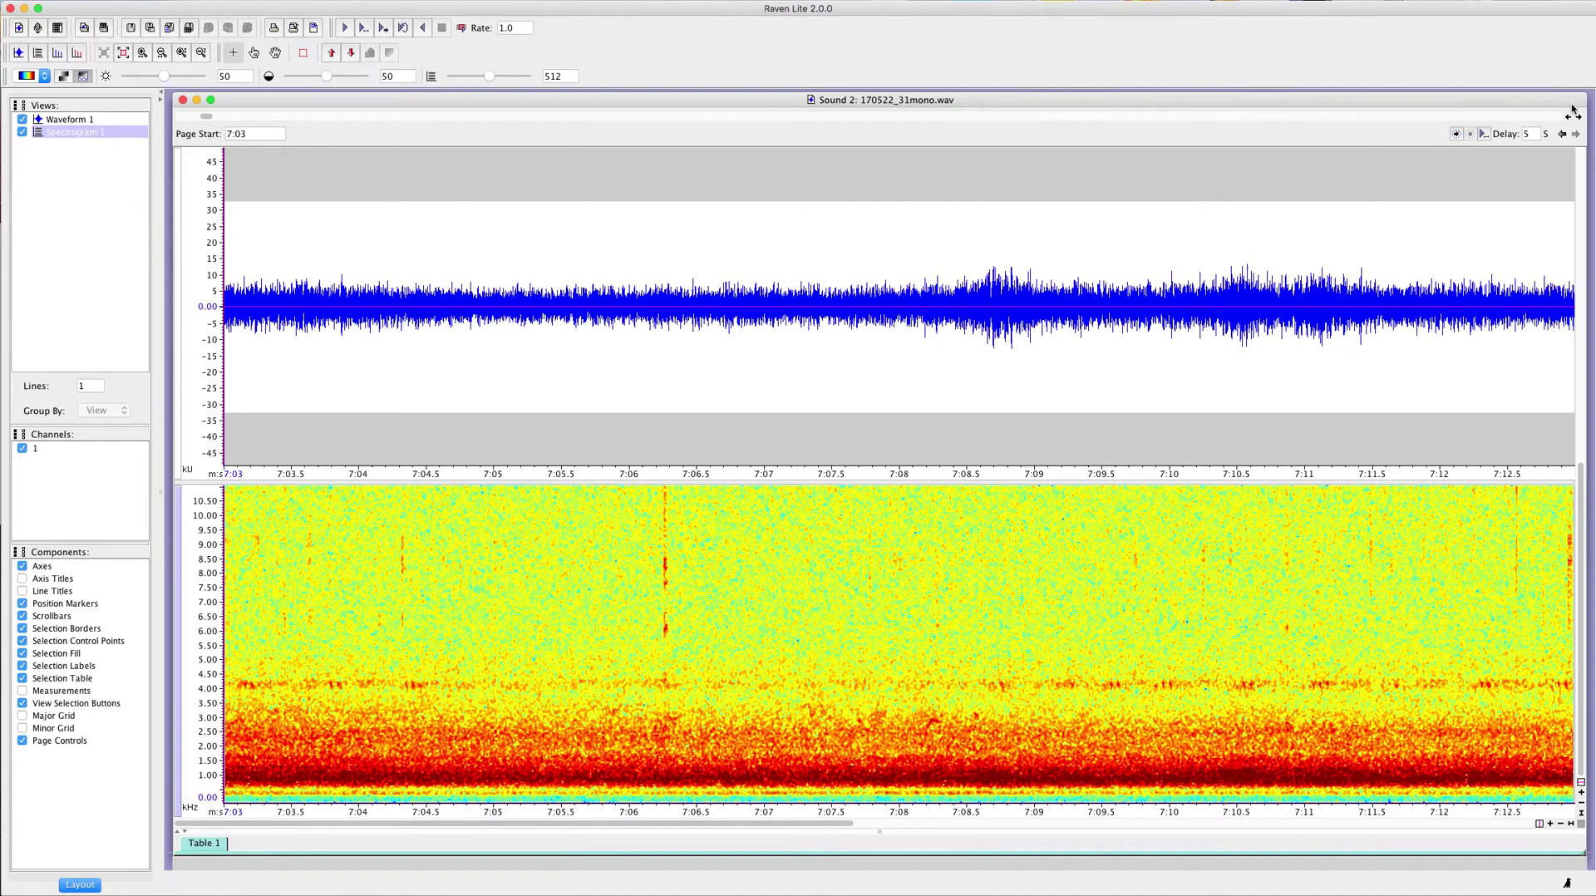
pyautogui.press('pageup')
pyautogui.press('pageup')
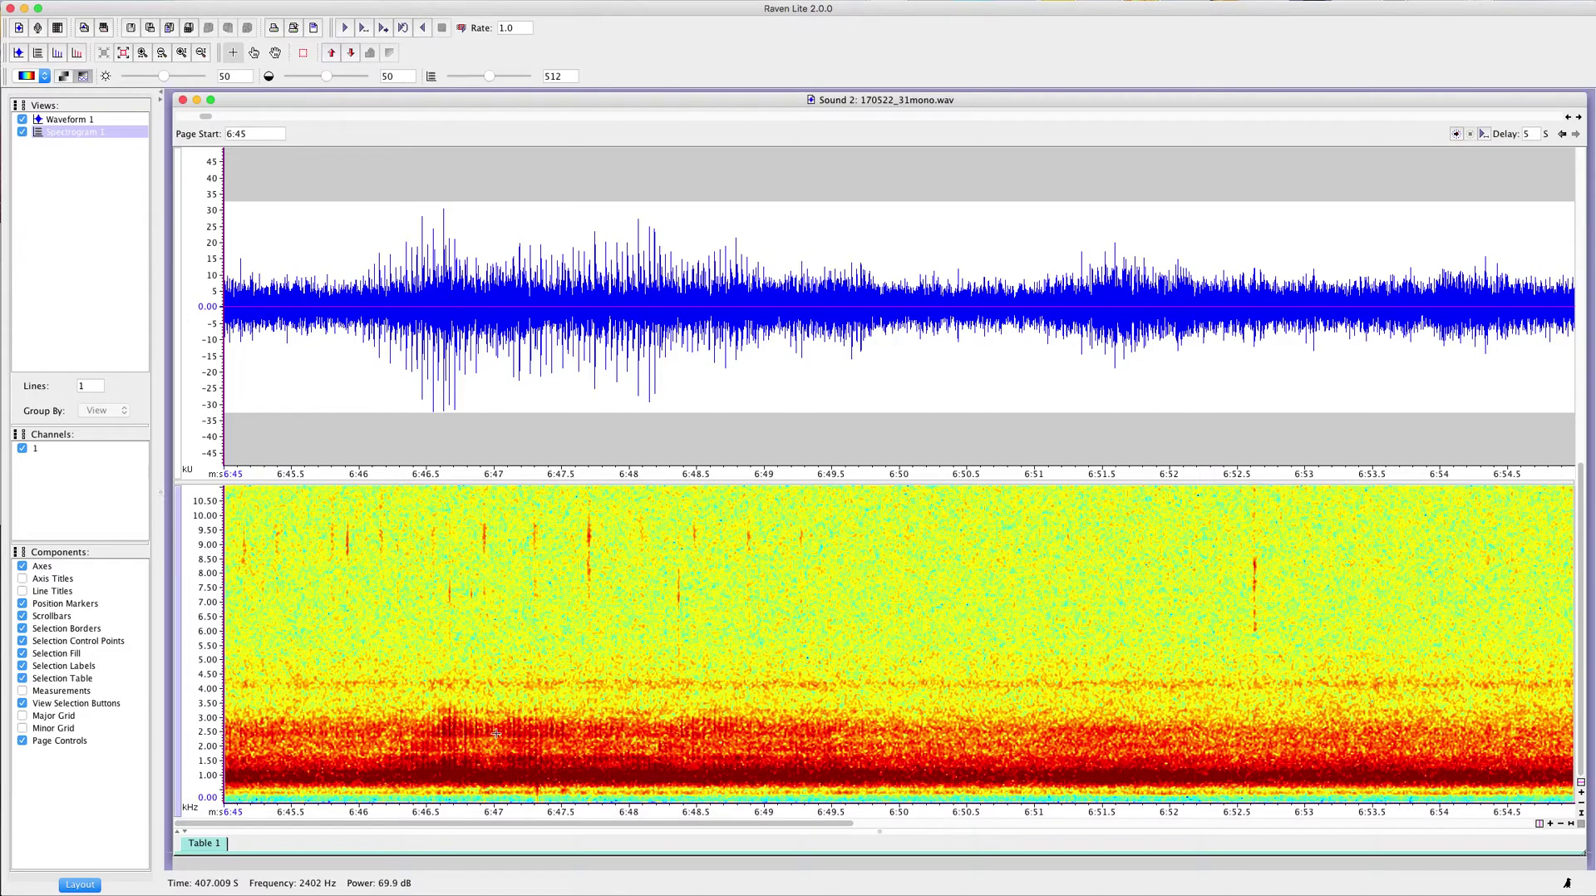
# - Continue paging forward to the page starting at 9:54, covering about 9:54–10:04
pyautogui.click(1579, 117)
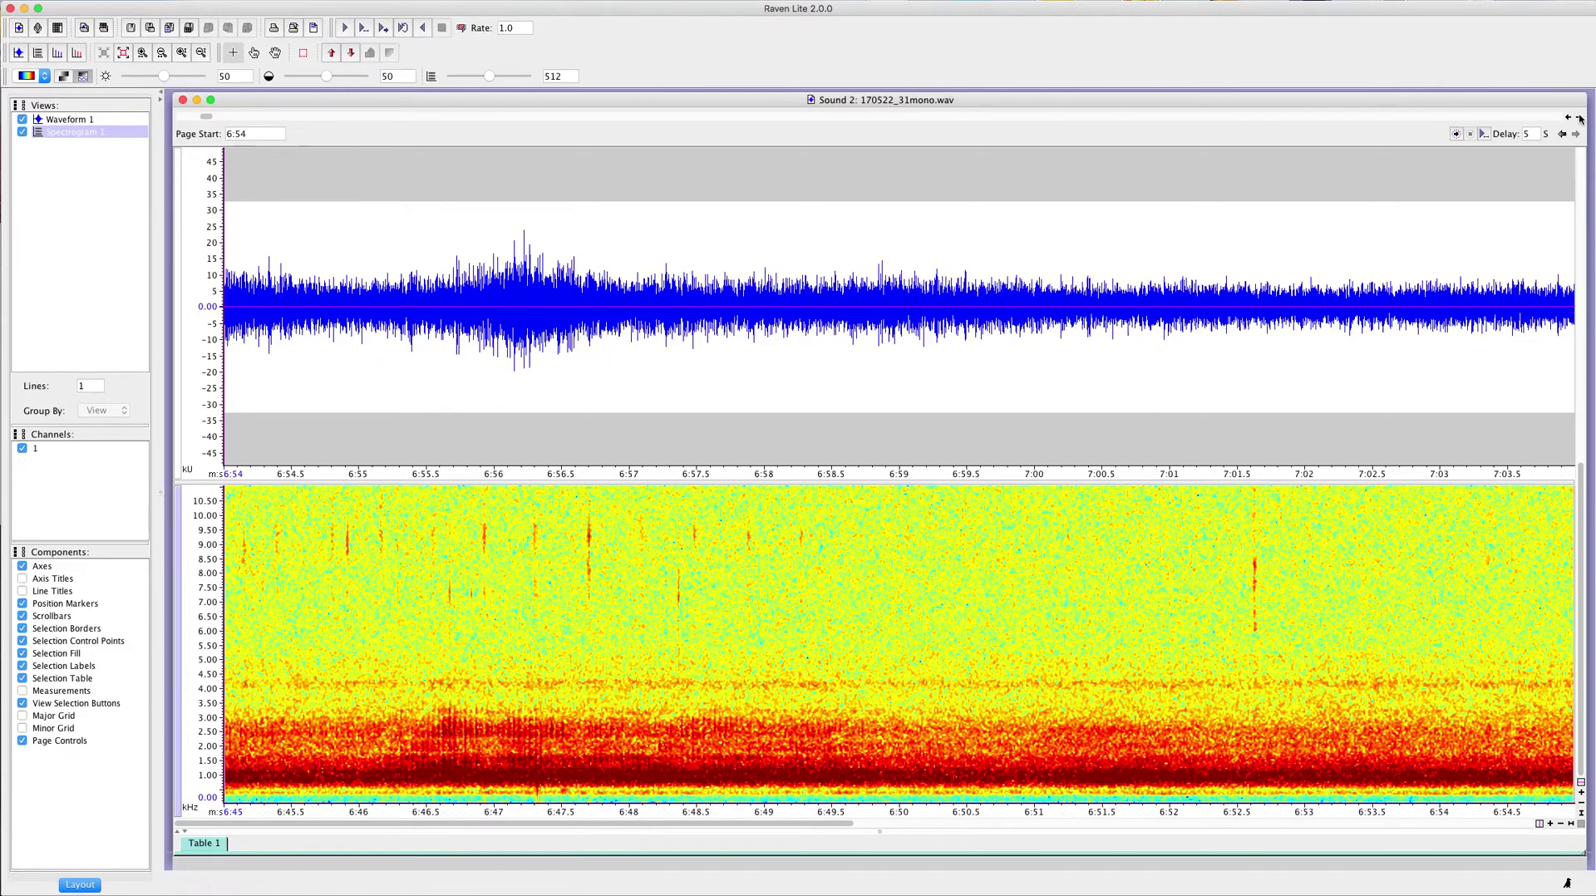
pyautogui.click(1578, 117)
pyautogui.click(1579, 117)
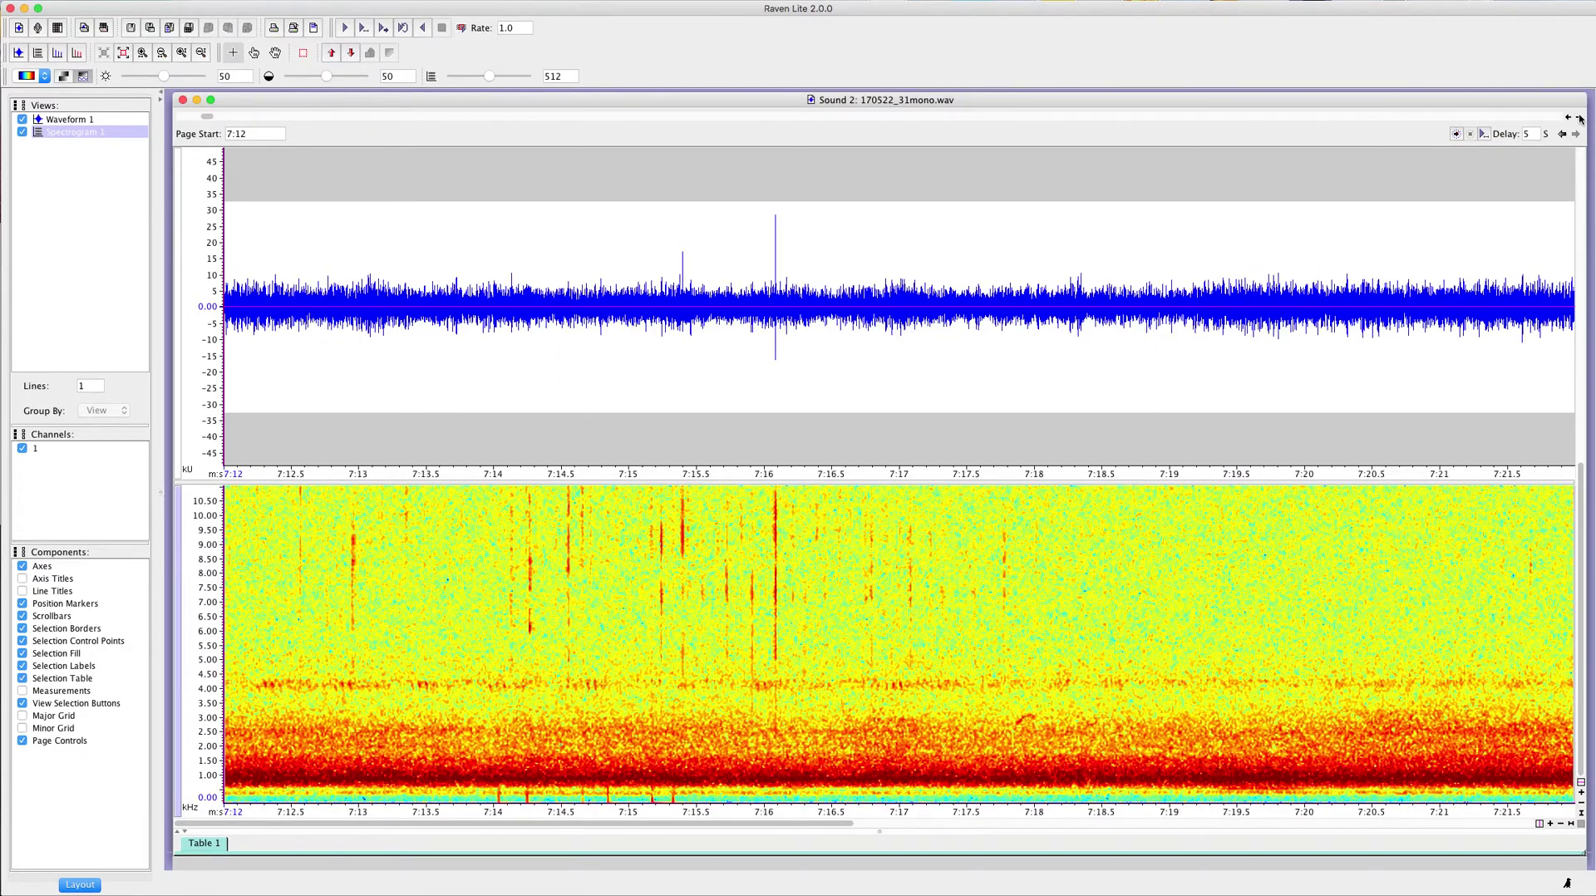
pyautogui.click(1579, 118)
pyautogui.click(1578, 117)
pyautogui.click(1578, 117)
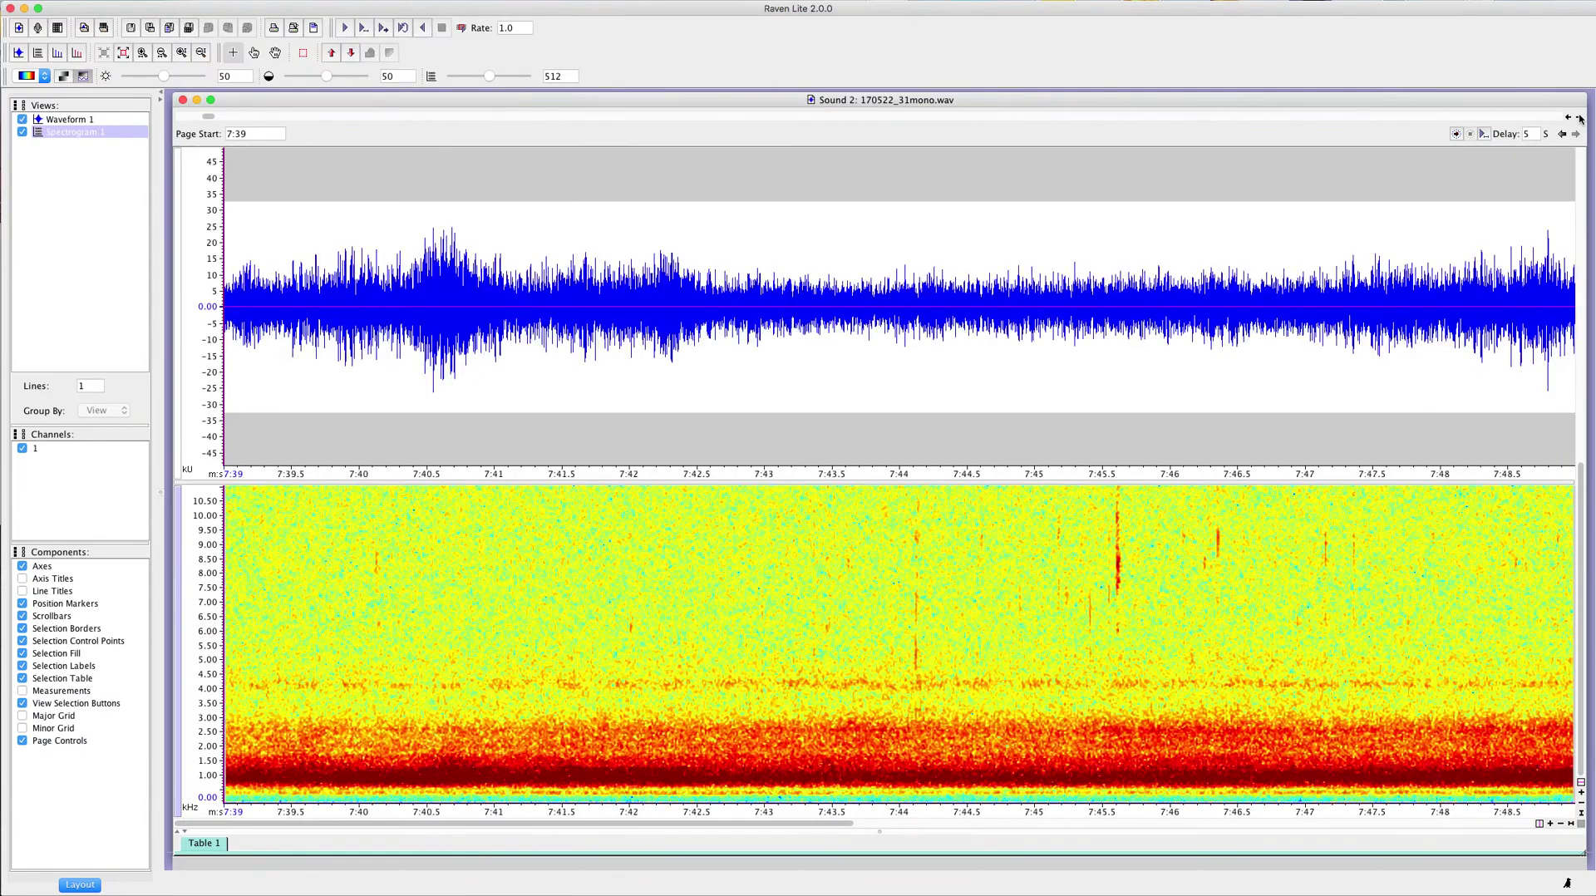
pyautogui.click(1579, 117)
pyautogui.click(1579, 117)
pyautogui.click(1578, 117)
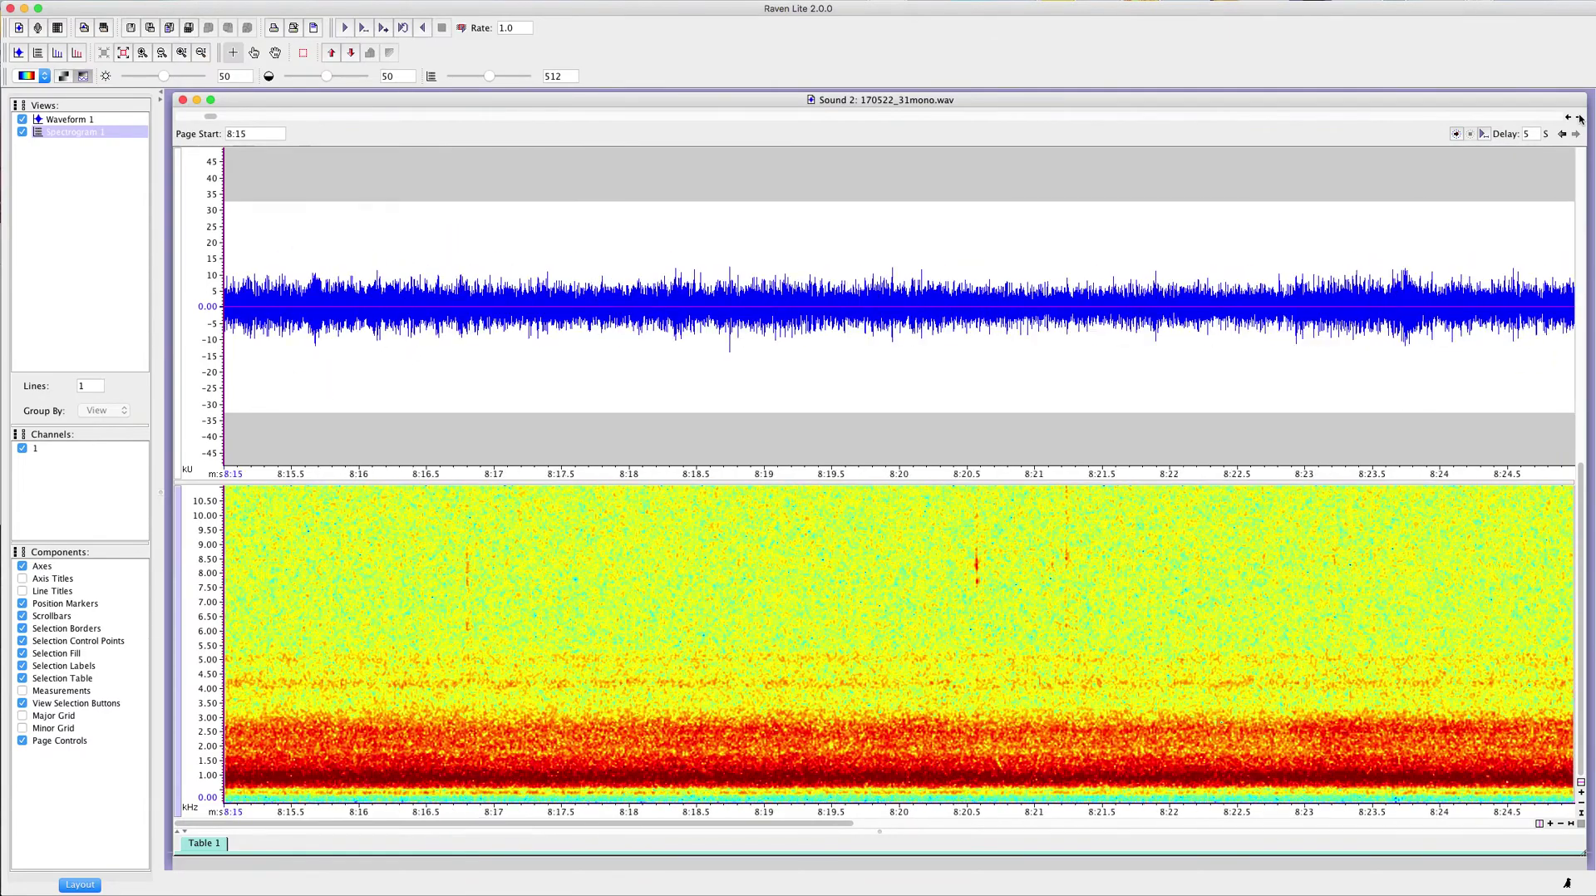
pyautogui.click(1579, 118)
pyautogui.click(1578, 117)
pyautogui.click(1578, 117)
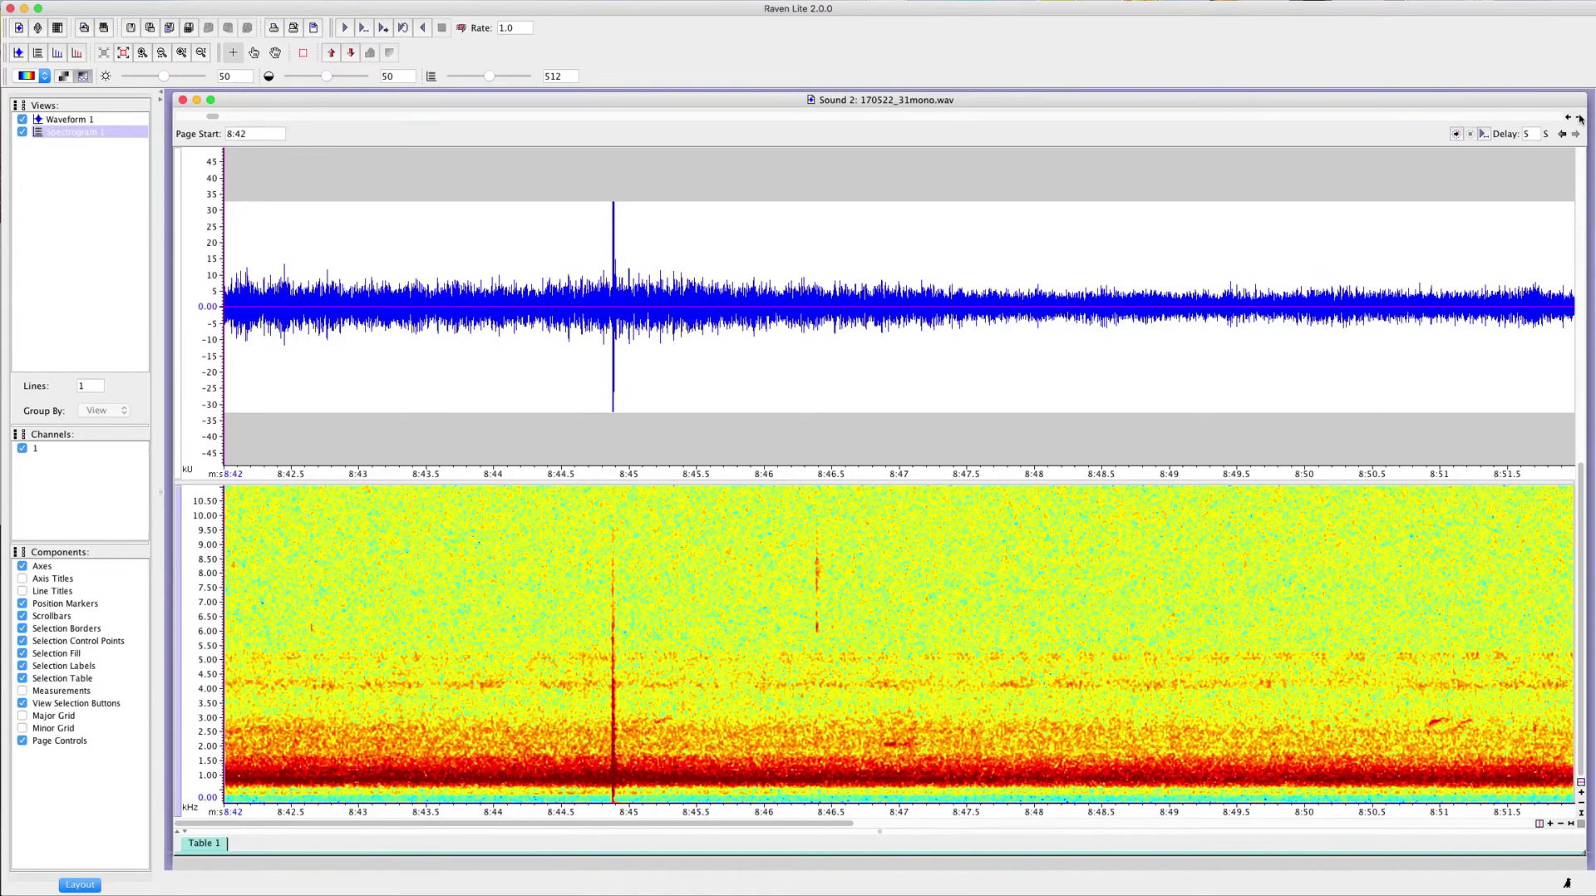
pyautogui.click(1578, 118)
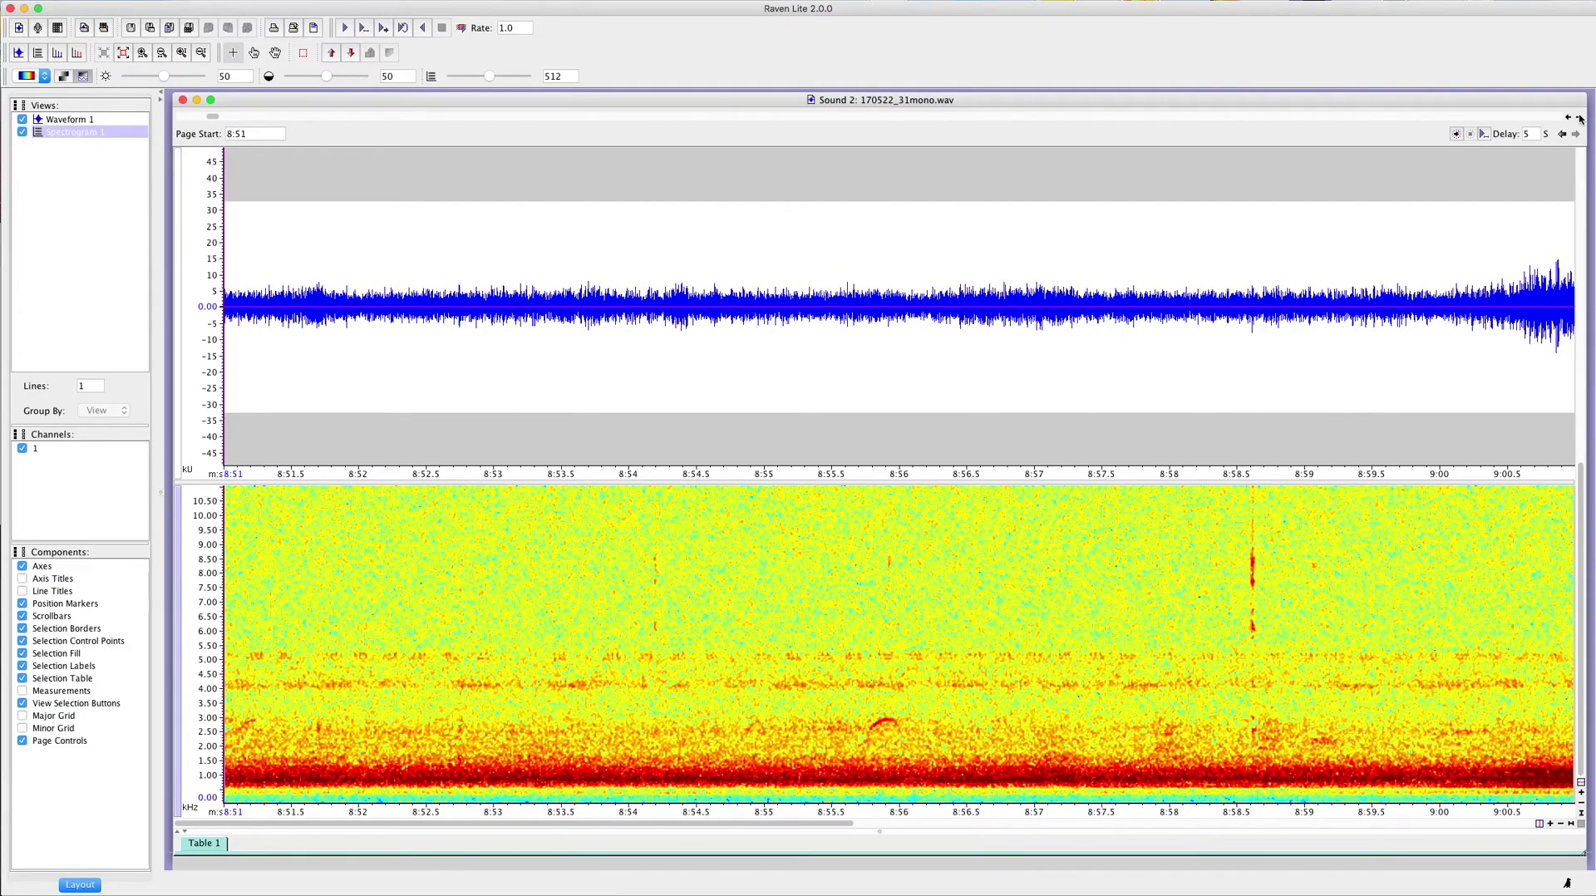
pyautogui.click(1578, 117)
pyautogui.click(1579, 117)
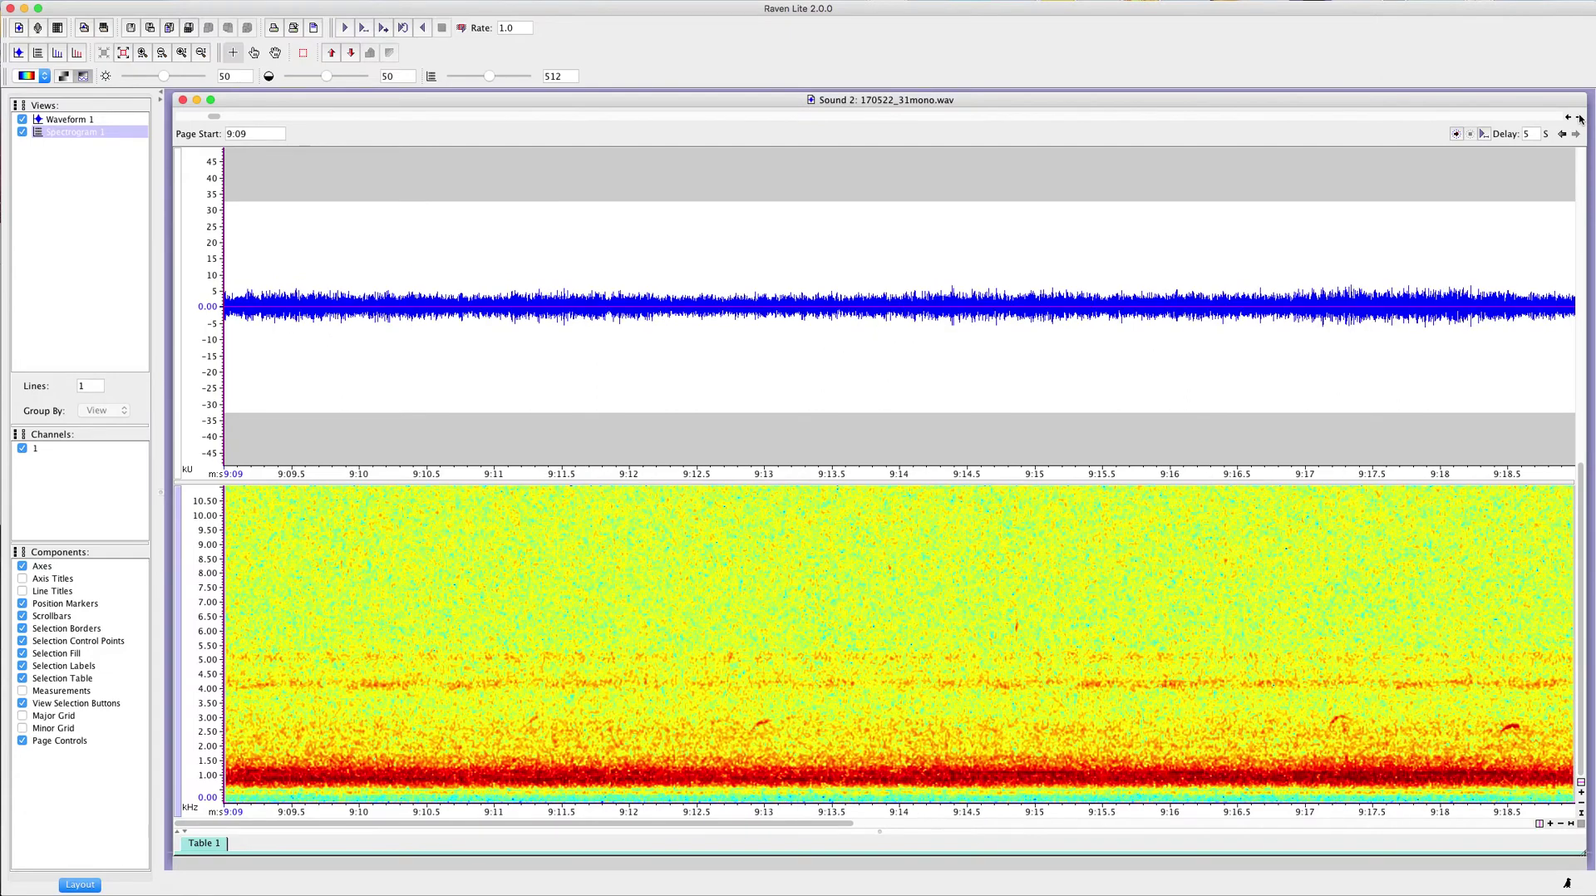
pyautogui.click(1578, 117)
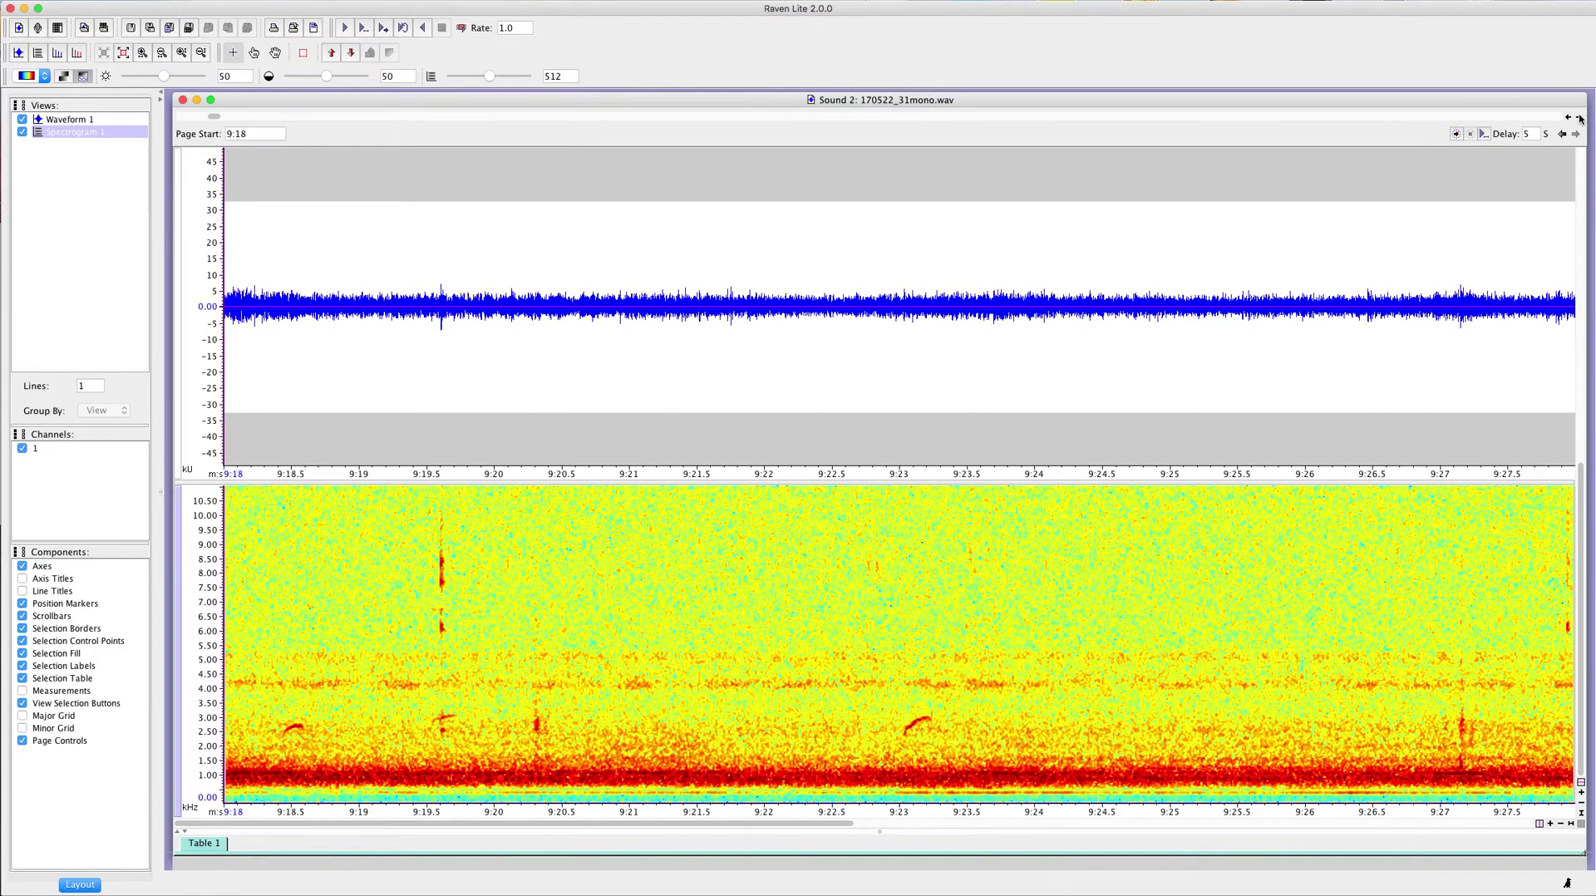
pyautogui.click(1578, 117)
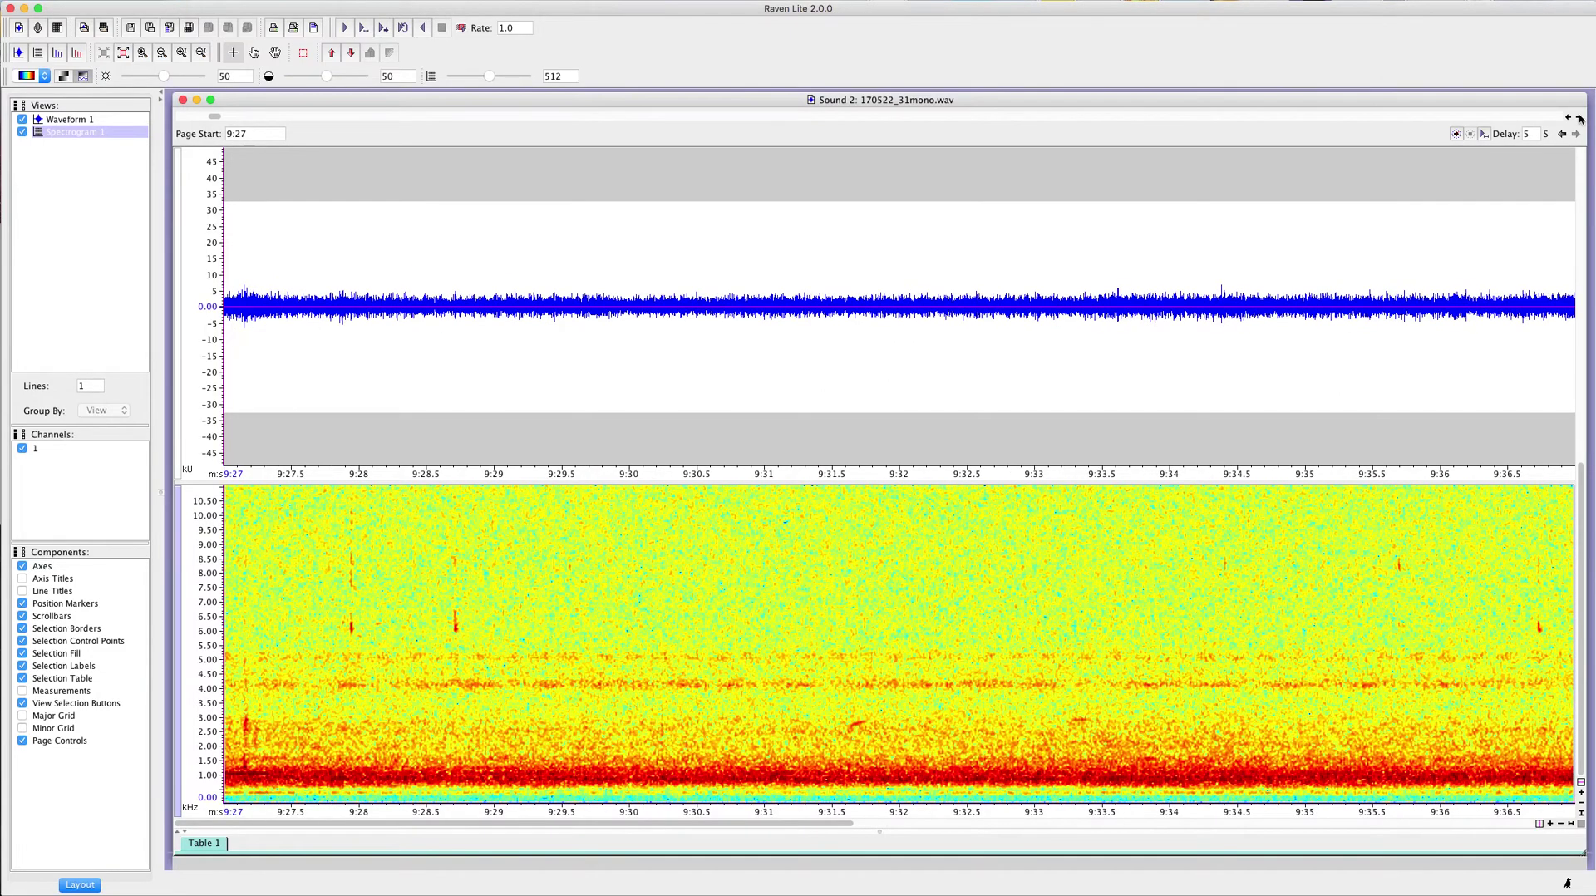
pyautogui.click(1578, 117)
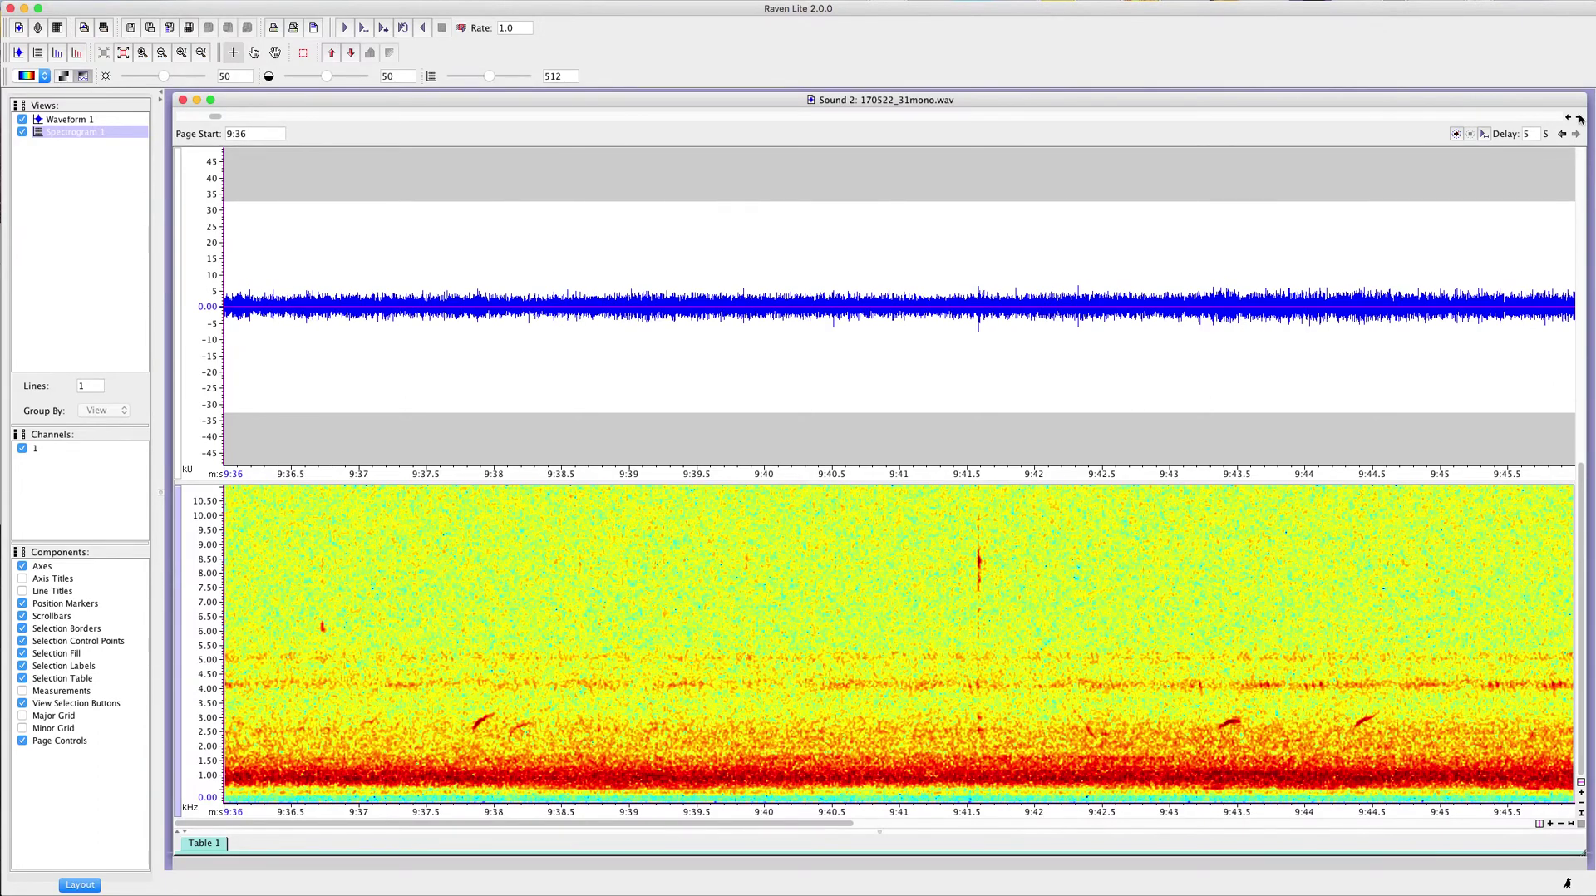
pyautogui.click(1578, 117)
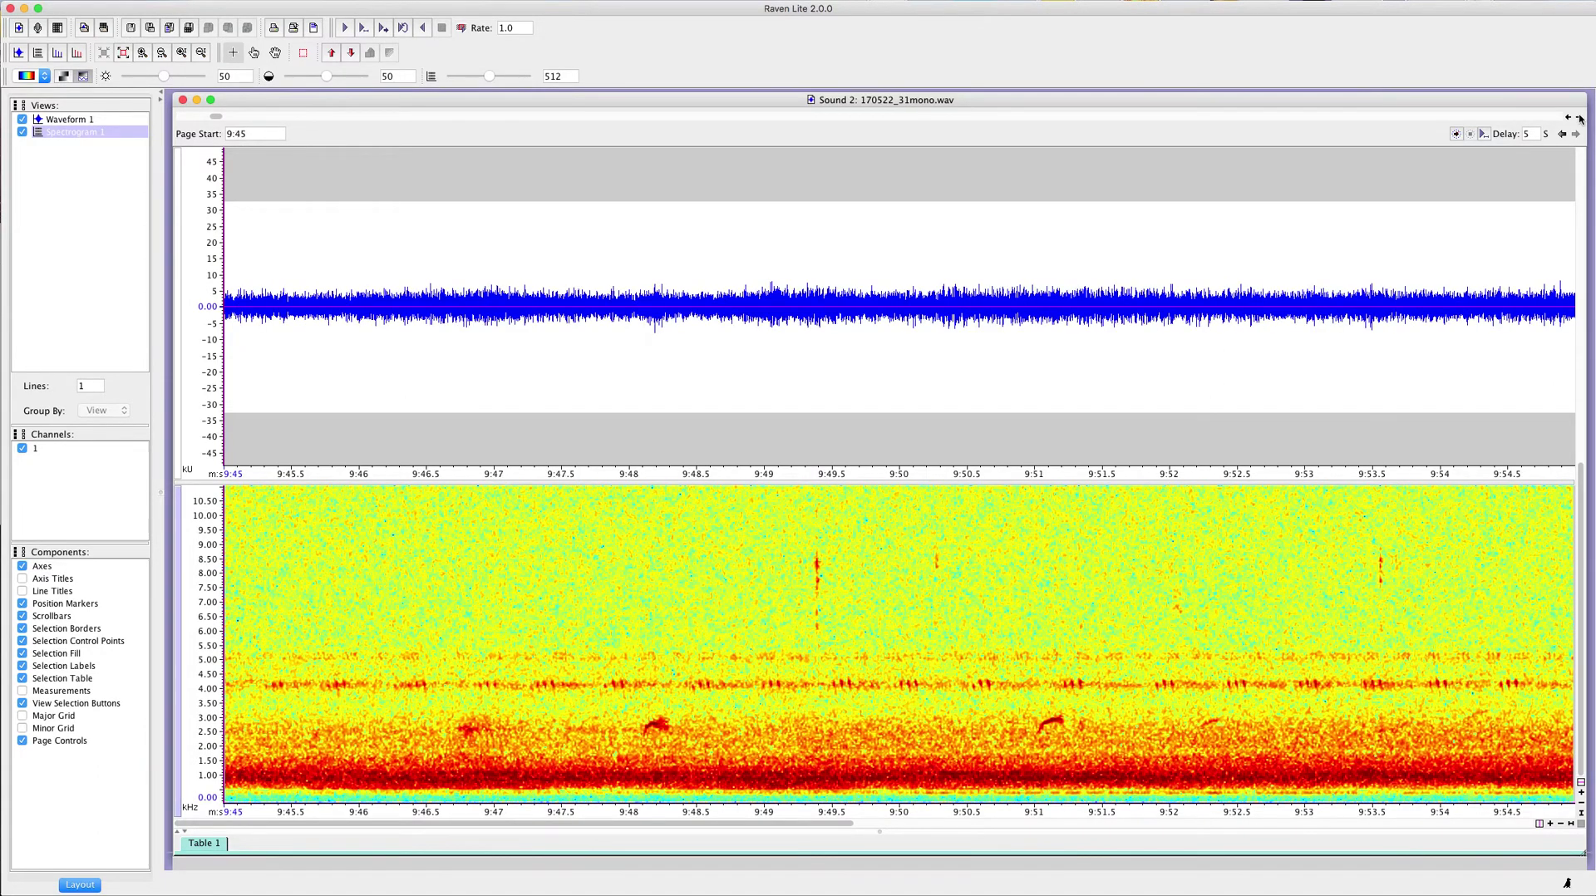
pyautogui.click(1578, 117)
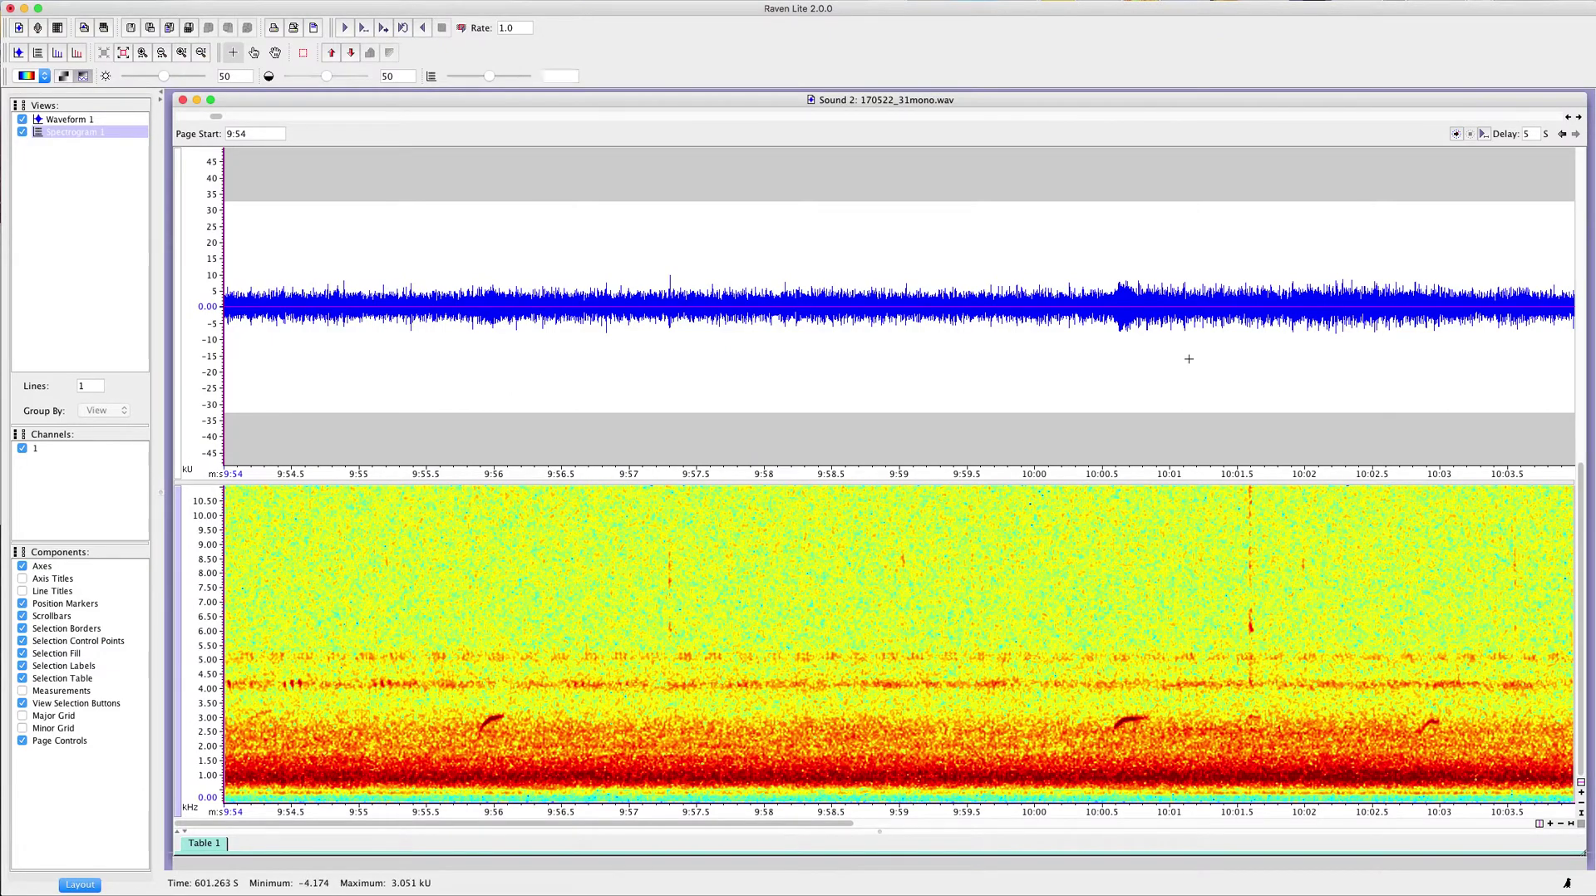
# - Select the loud buzz from about 9:59.5 to 10:02, play it twice, then stop playback
pyautogui.moveTo(1057, 360); pyautogui.dragTo(1205, 357)
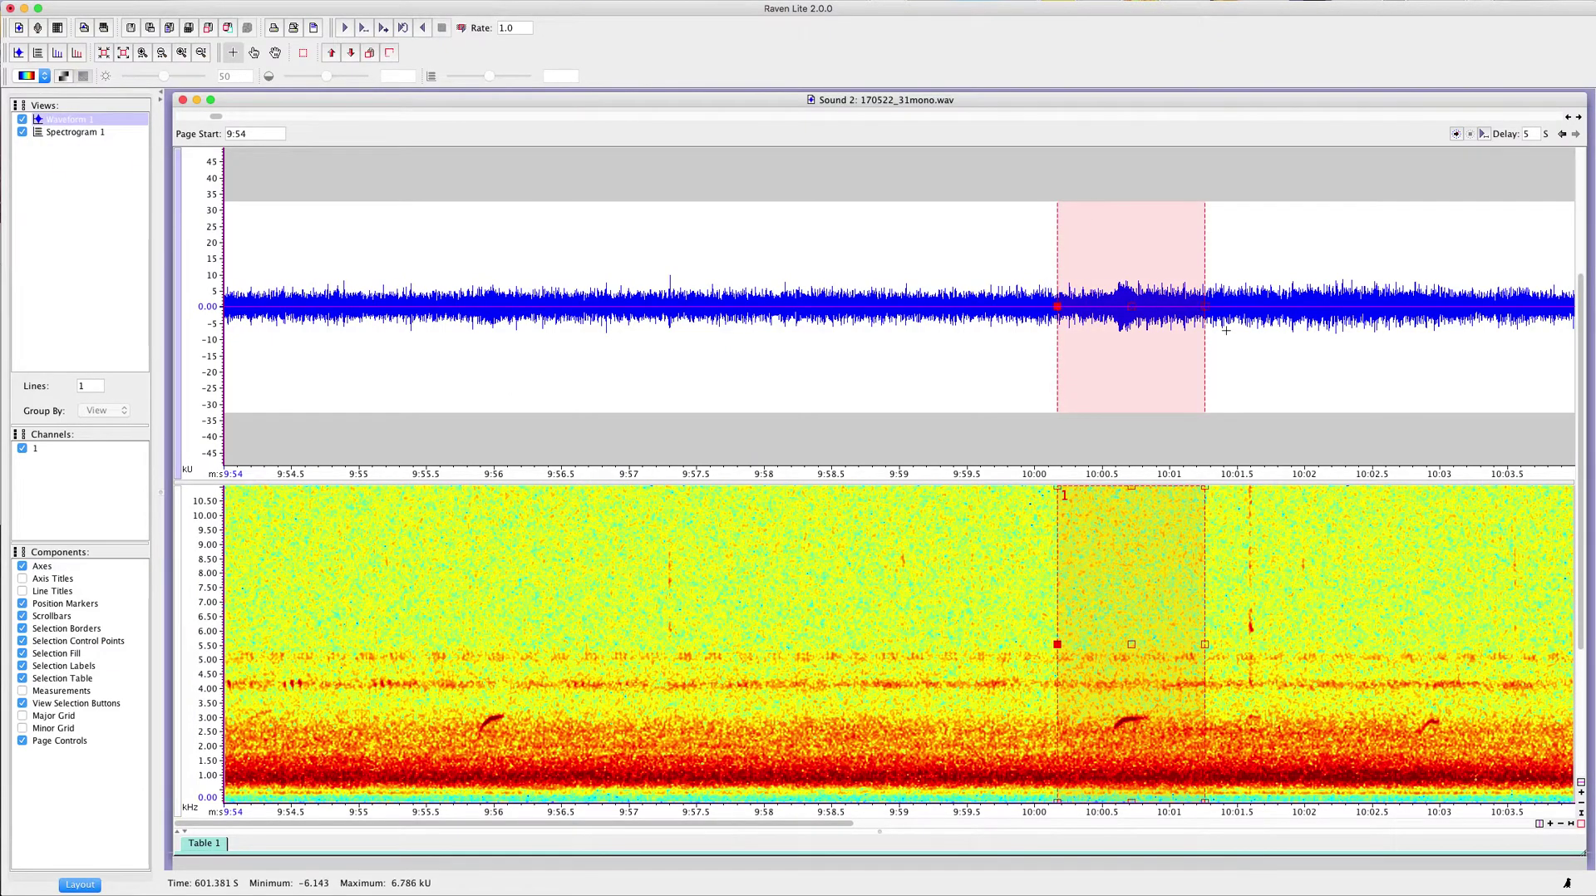
pyautogui.moveTo(1305, 345); pyautogui.dragTo(950, 342)
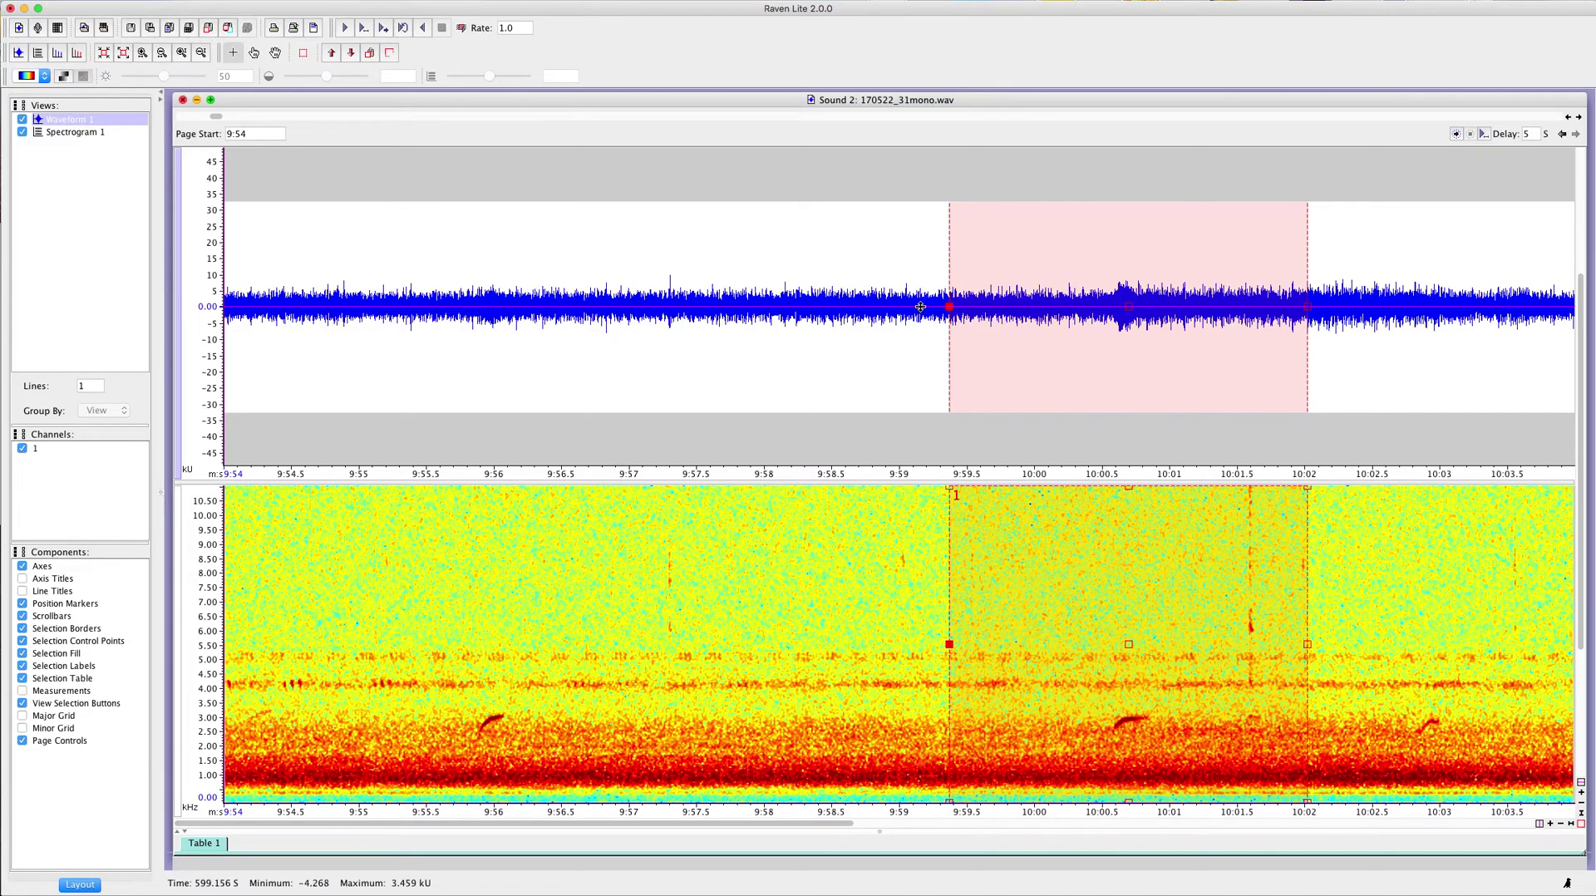
pyautogui.click(345, 29)
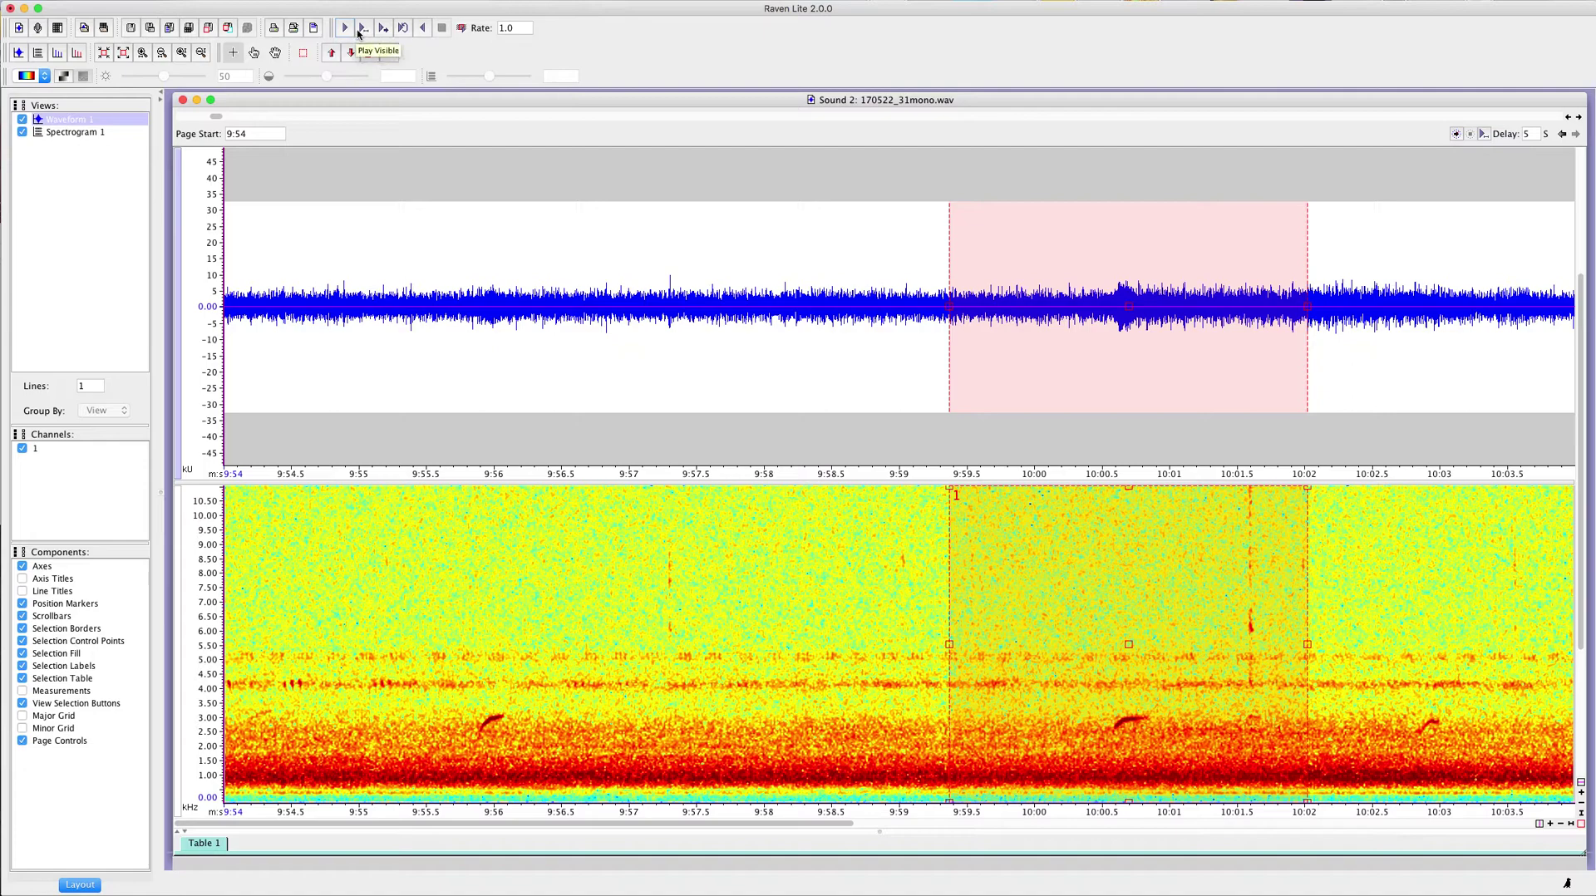
pyautogui.click(346, 31)
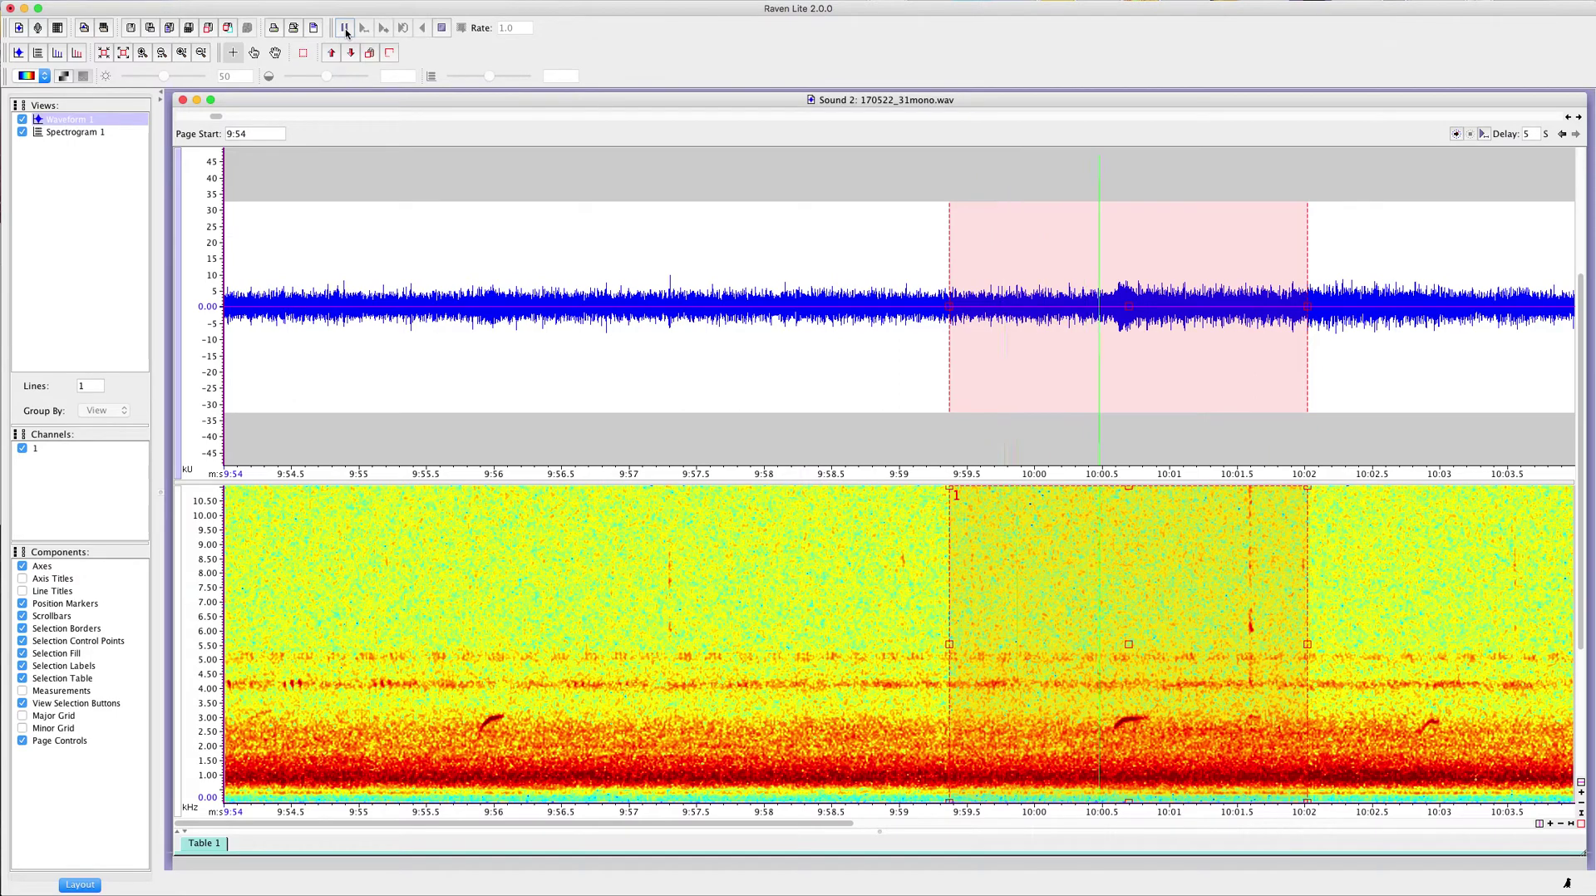
pyautogui.click(346, 29)
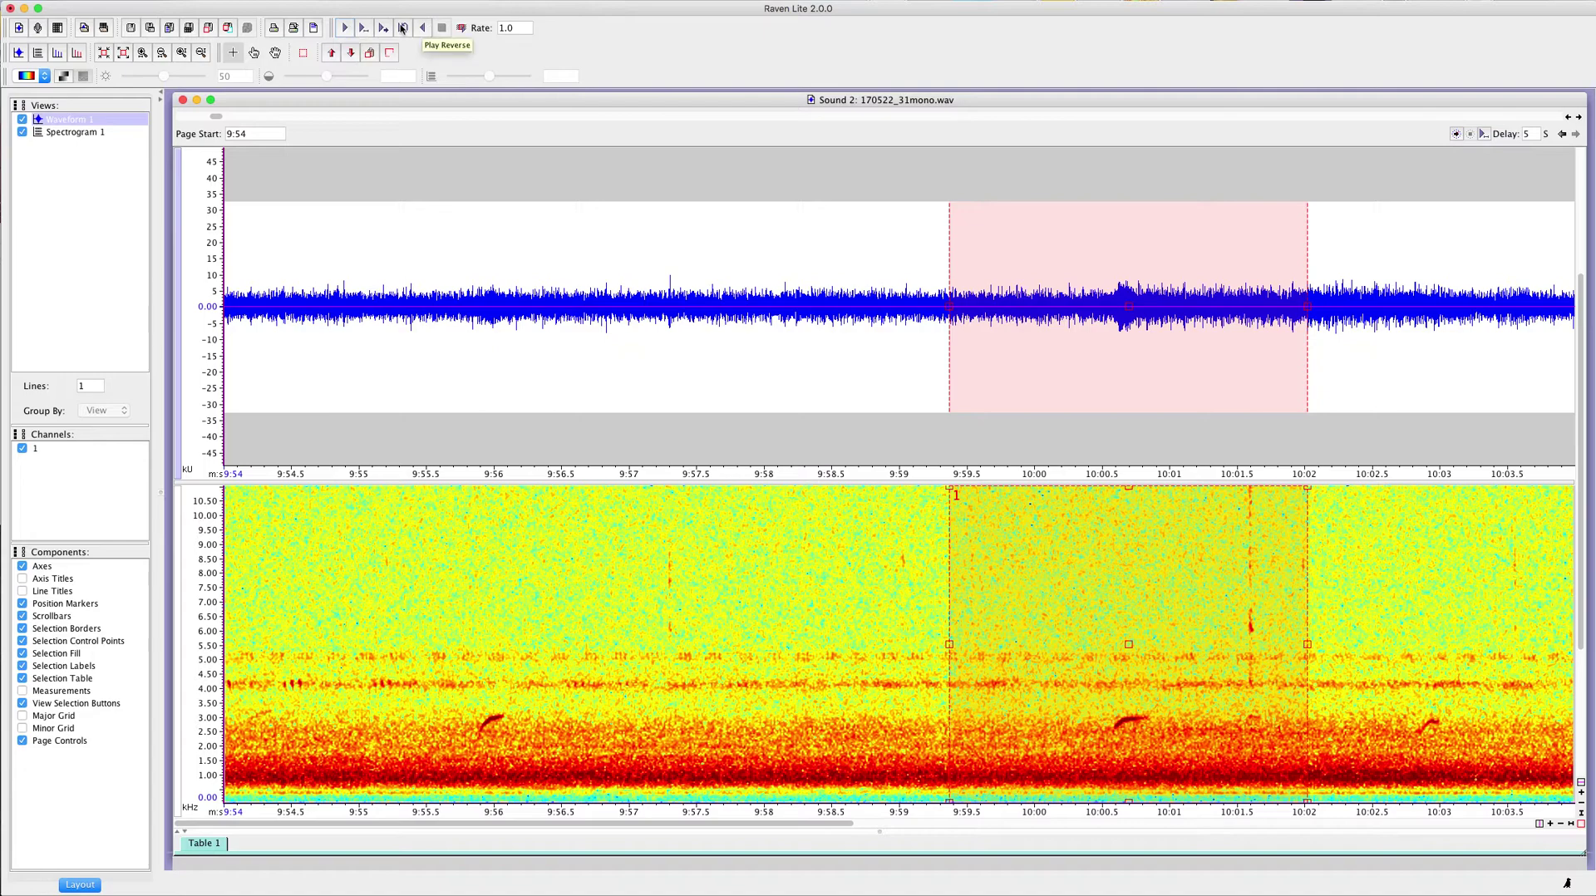
pyautogui.click(343, 29)
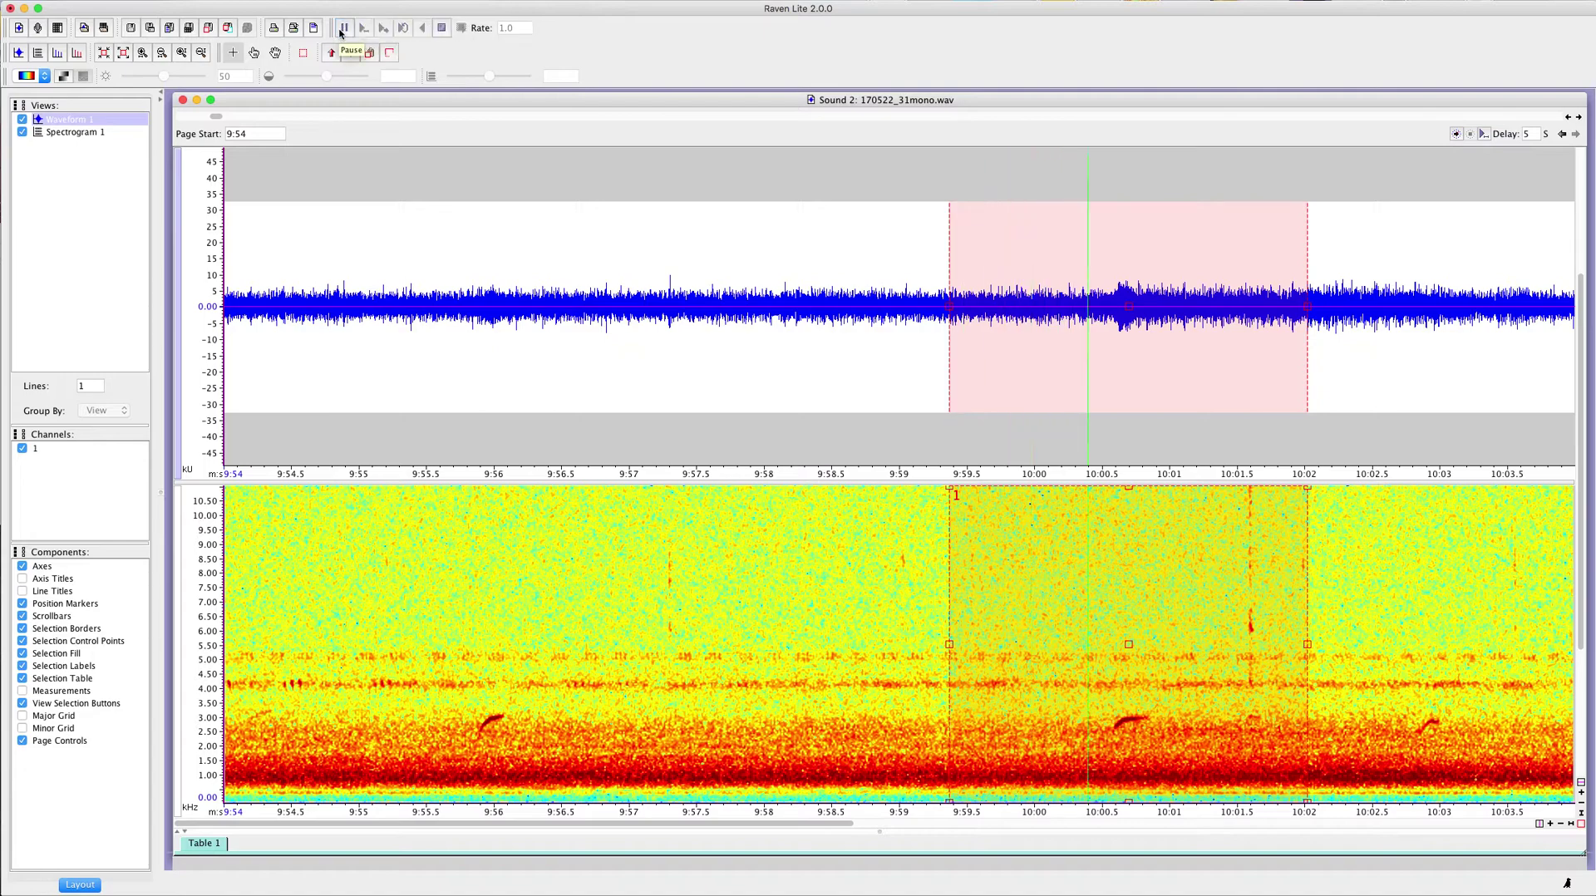
pyautogui.click(440, 29)
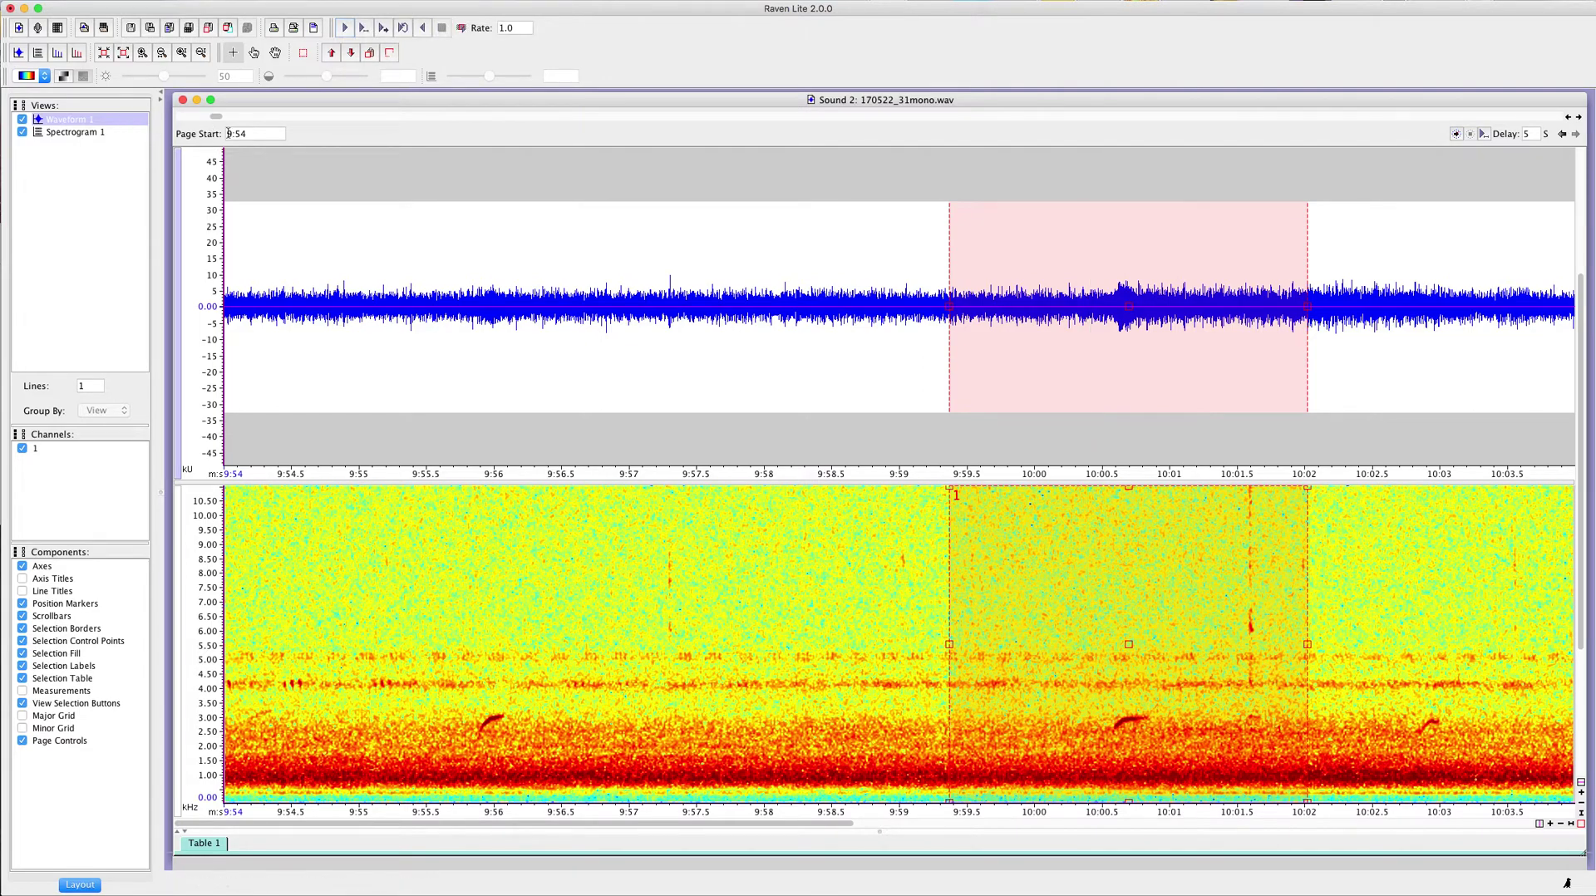
# - Enter 2:00:00 as the Page Start to jump to that page
pyautogui.click(258, 134)
pyautogui.write('2:00:00')
pyautogui.press('Return')
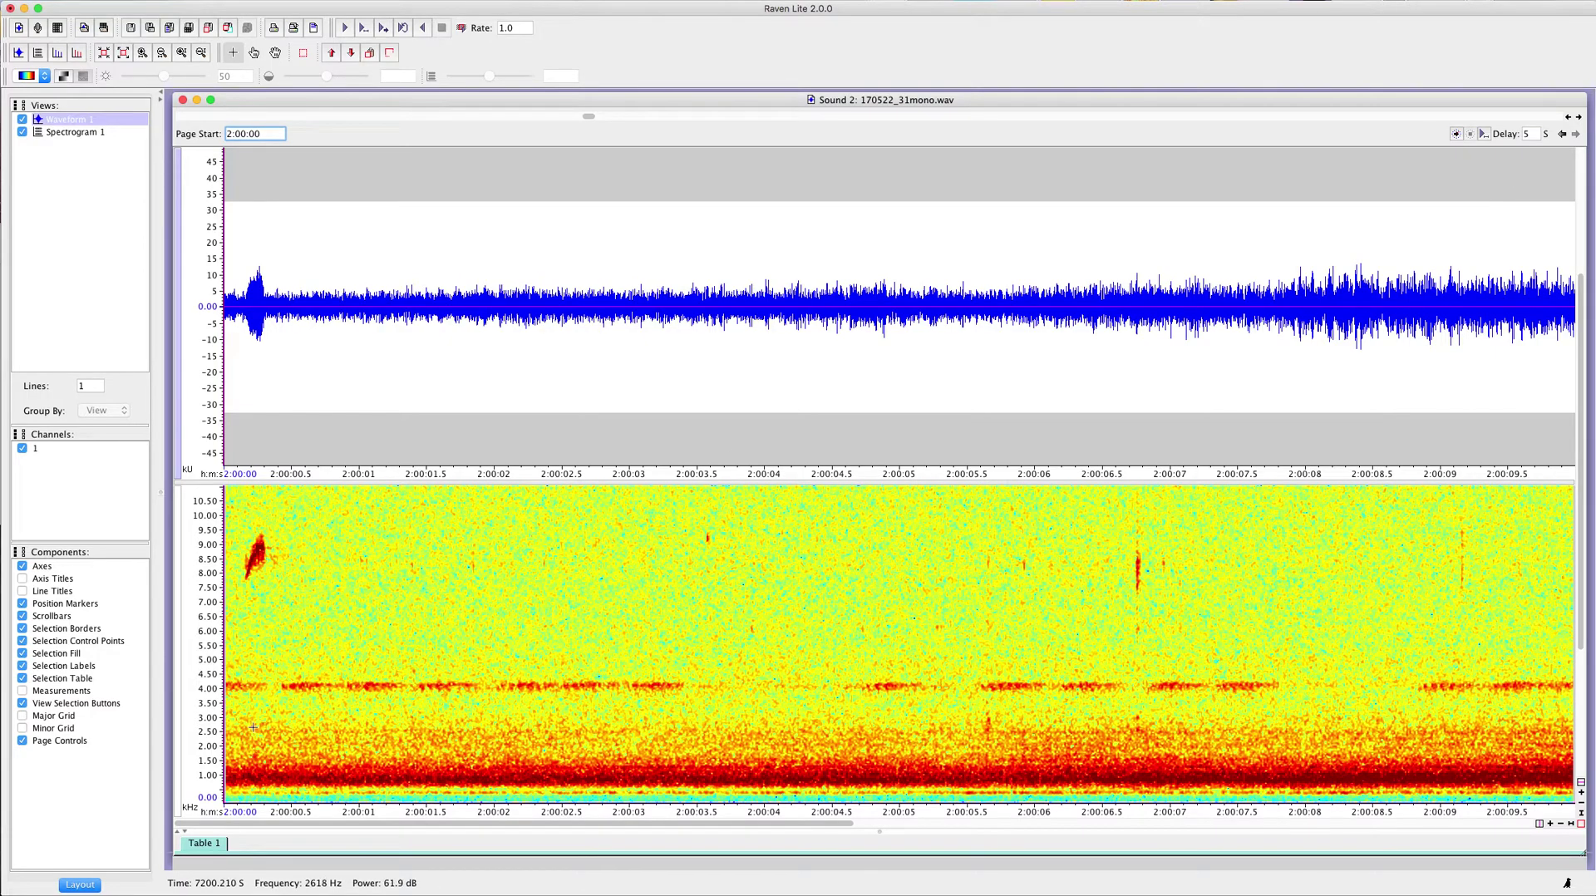
# - Page forward from 2:00:00 to the page starting at 2:01:12
pyautogui.click(1579, 118)
pyautogui.click(1579, 118)
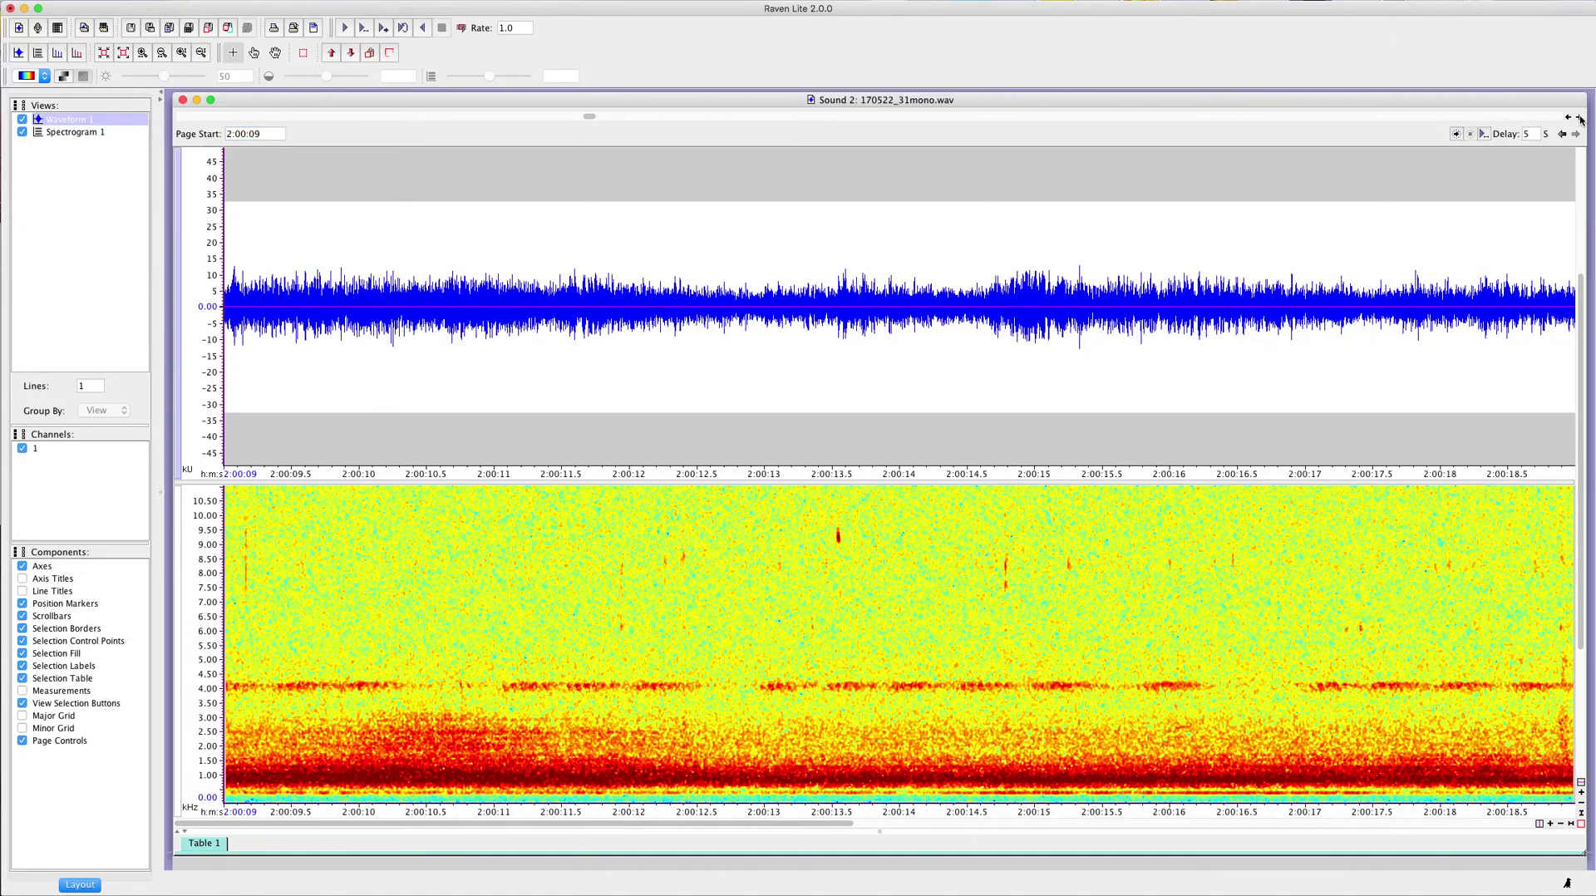
pyautogui.click(1579, 119)
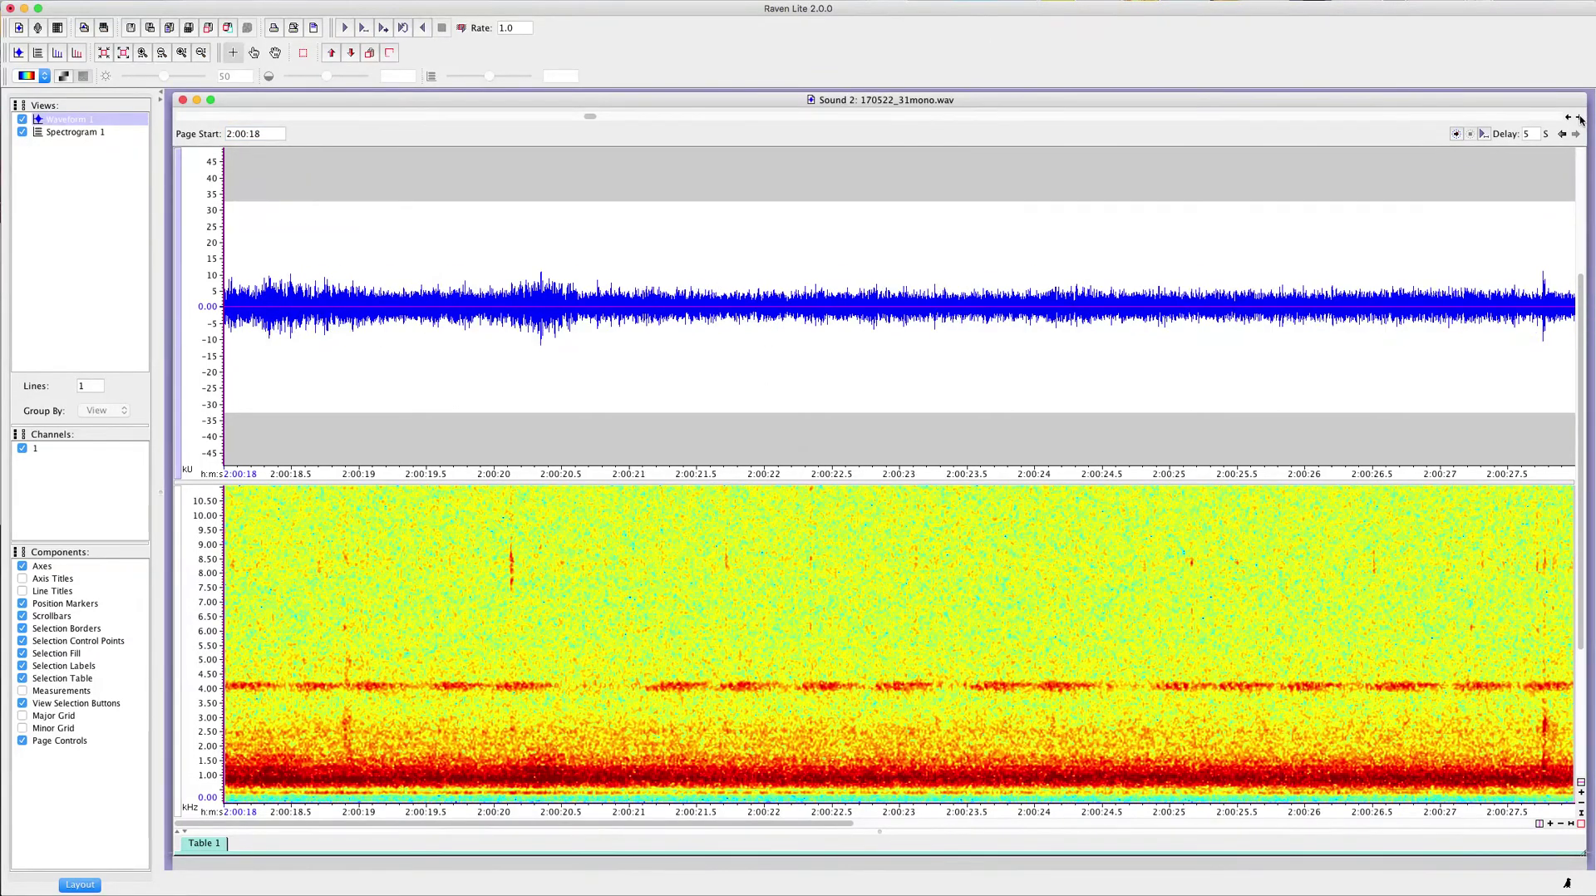
pyautogui.click(1579, 118)
pyautogui.click(1579, 118)
pyautogui.click(1580, 118)
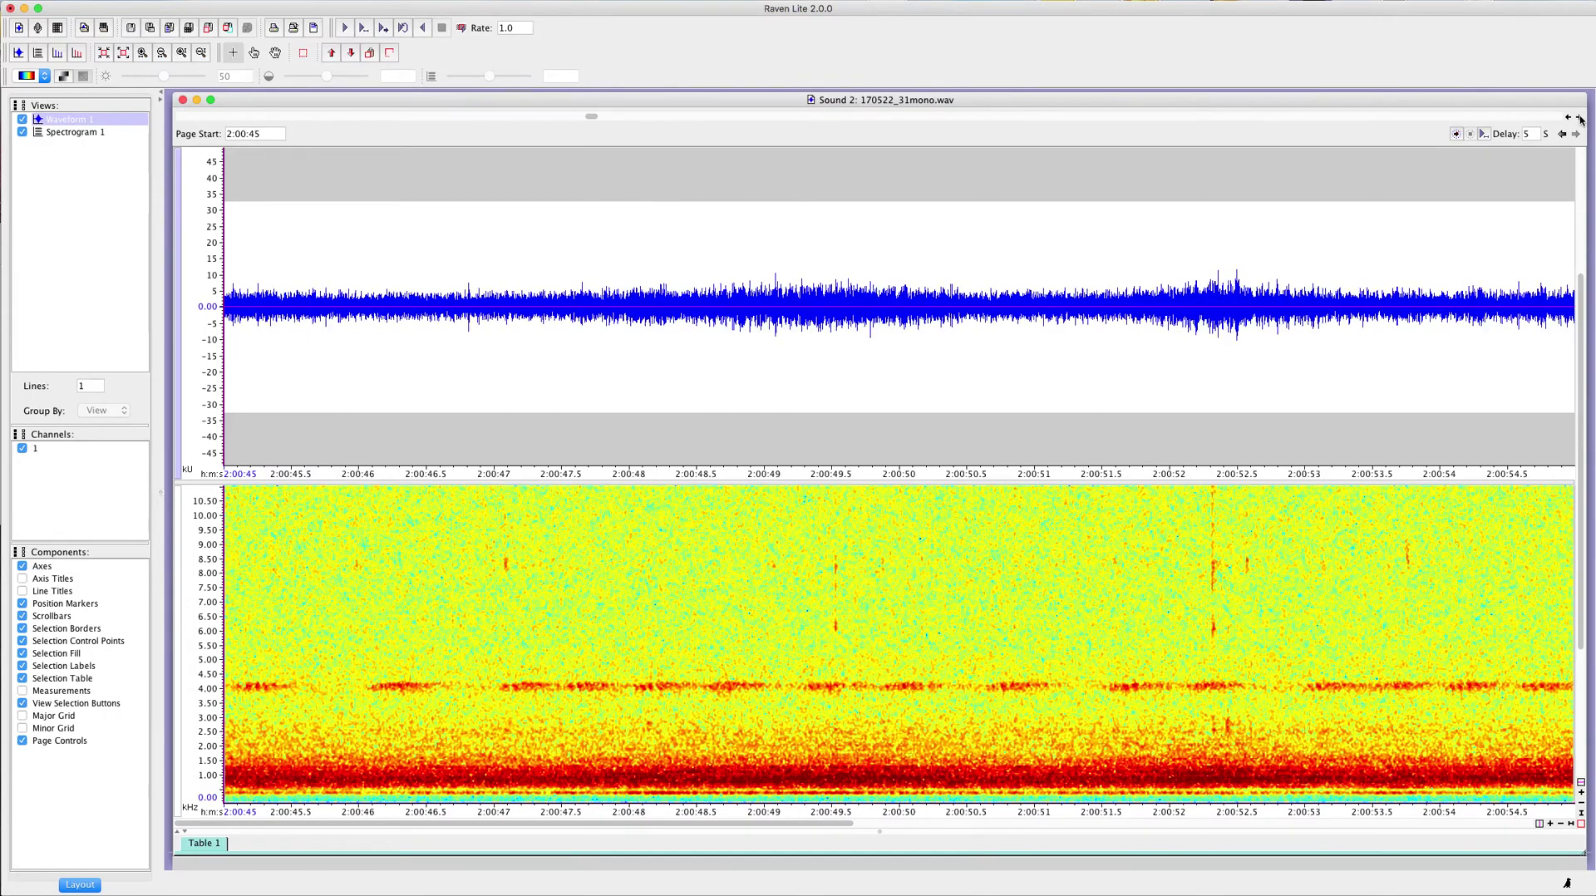
pyautogui.click(1579, 118)
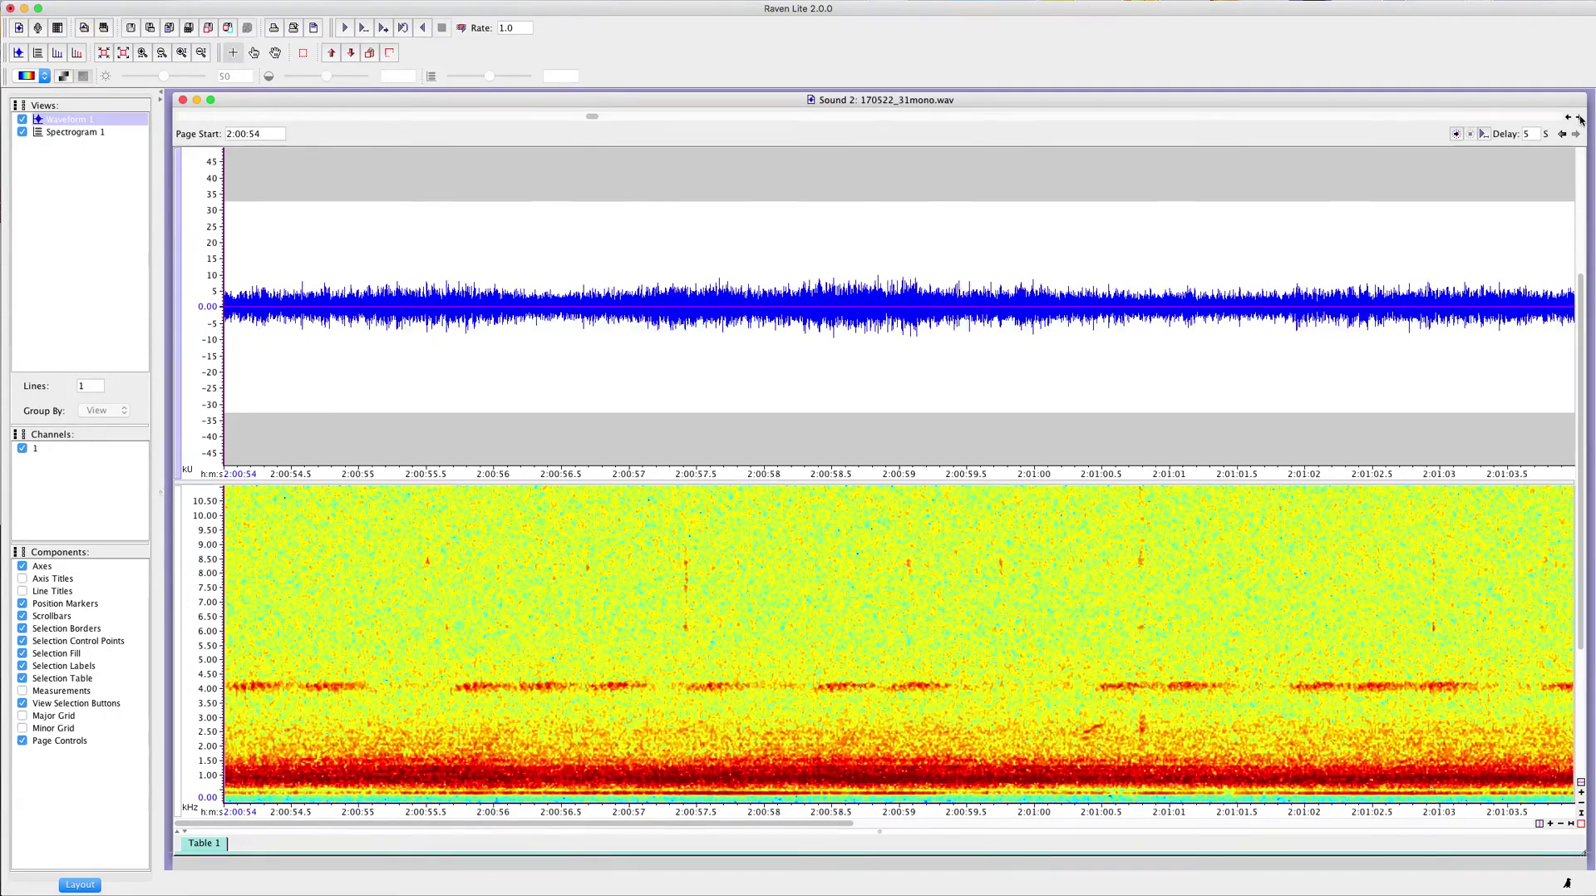
pyautogui.click(1580, 118)
pyautogui.click(1579, 118)
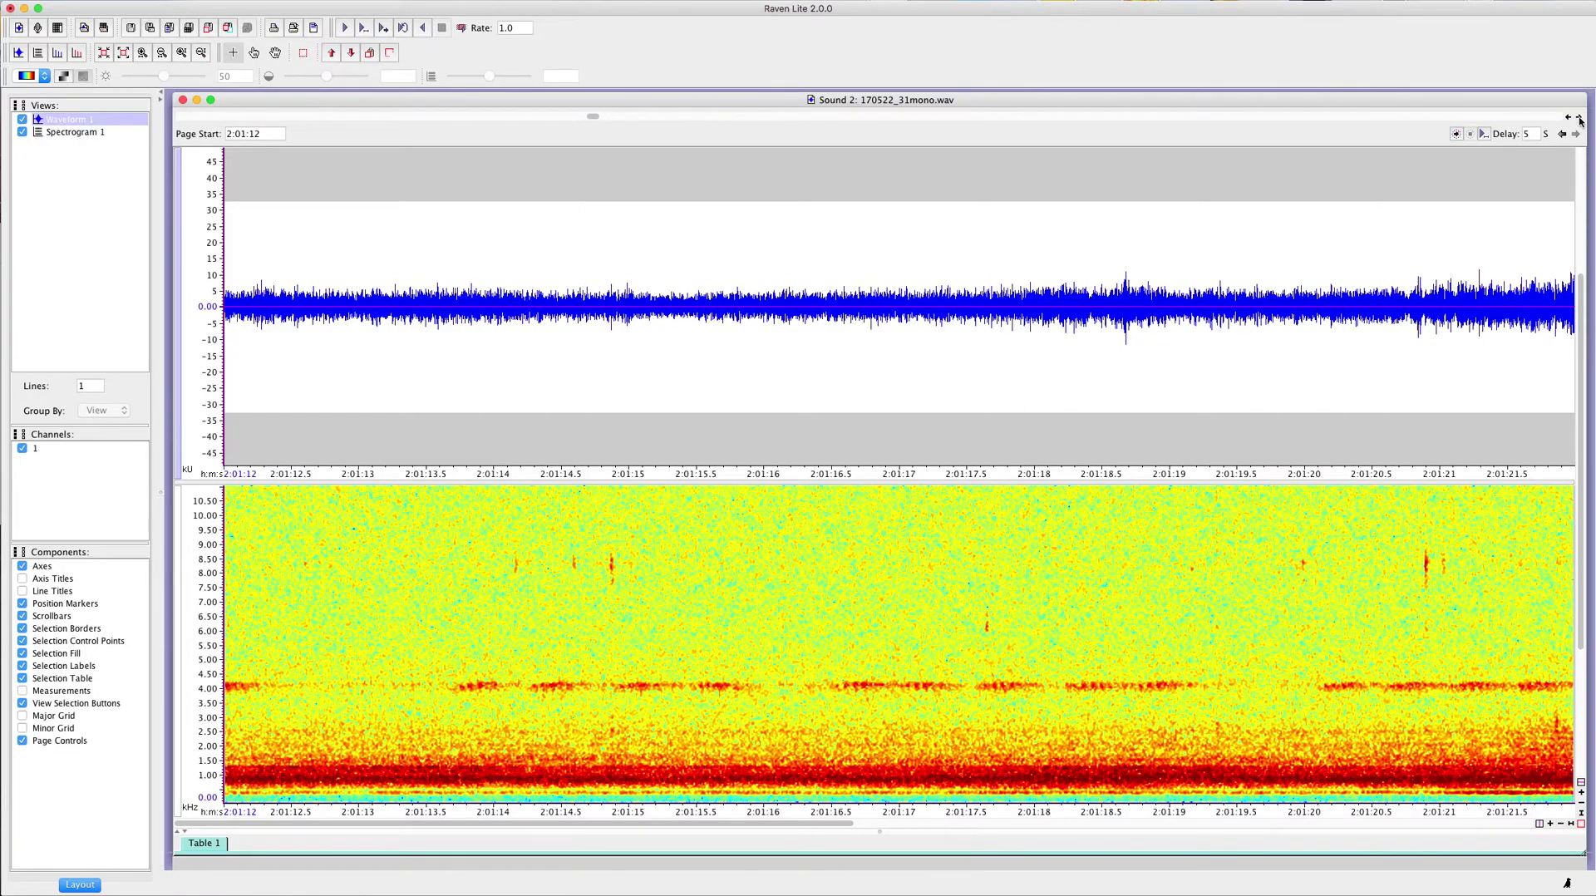
# - Continue paging past 2:01:39, briefly stepping back once, to the page starting at 2:01:57
pyautogui.click(1579, 119)
pyautogui.click(1579, 119)
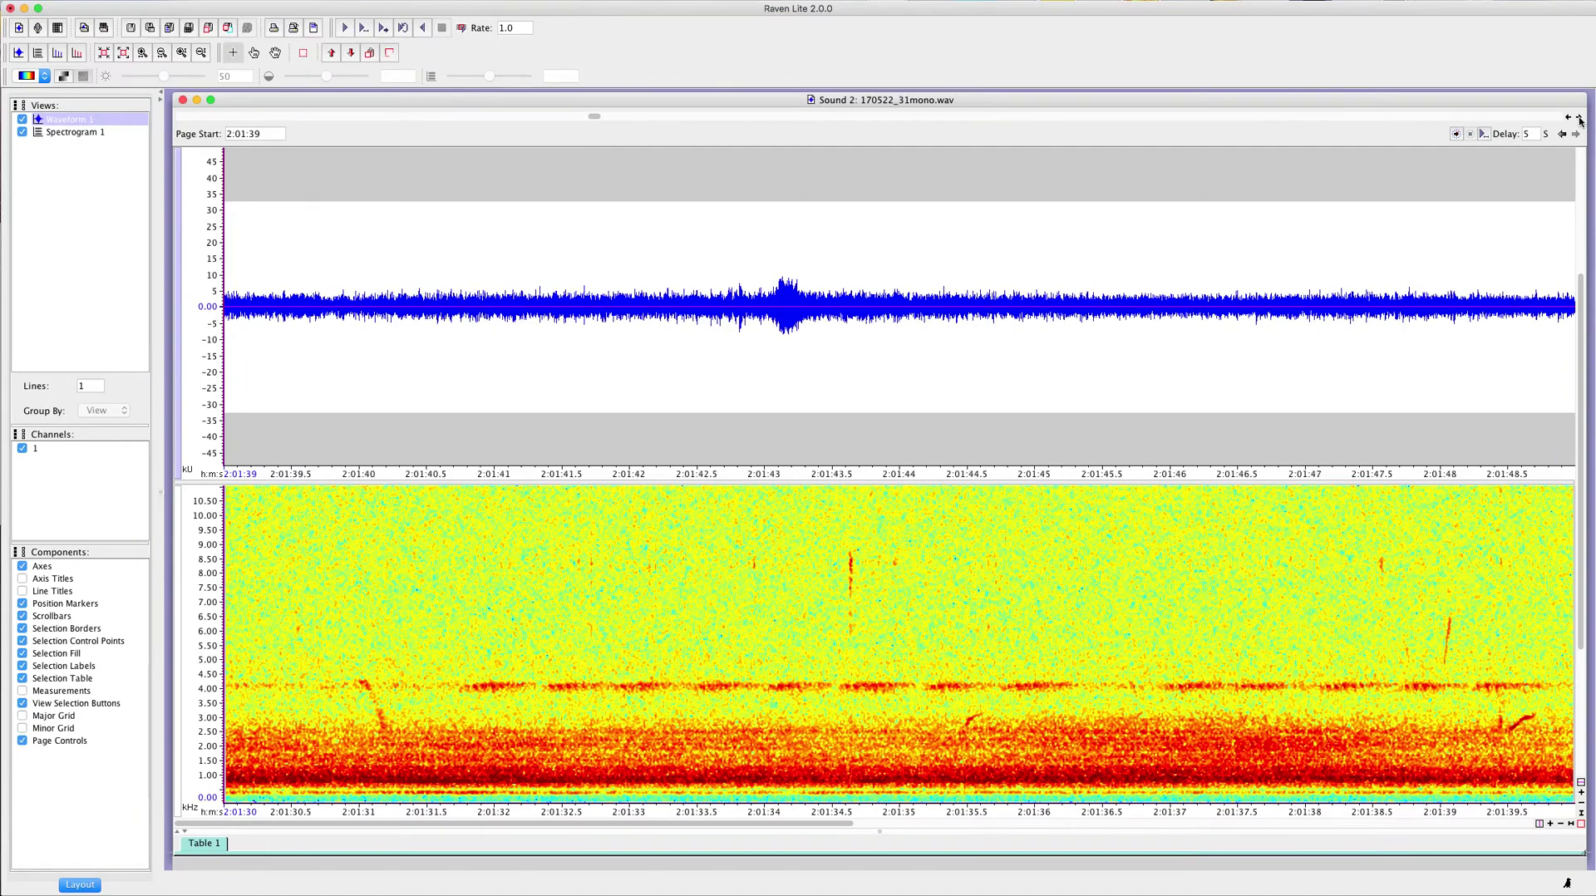
pyautogui.click(1570, 121)
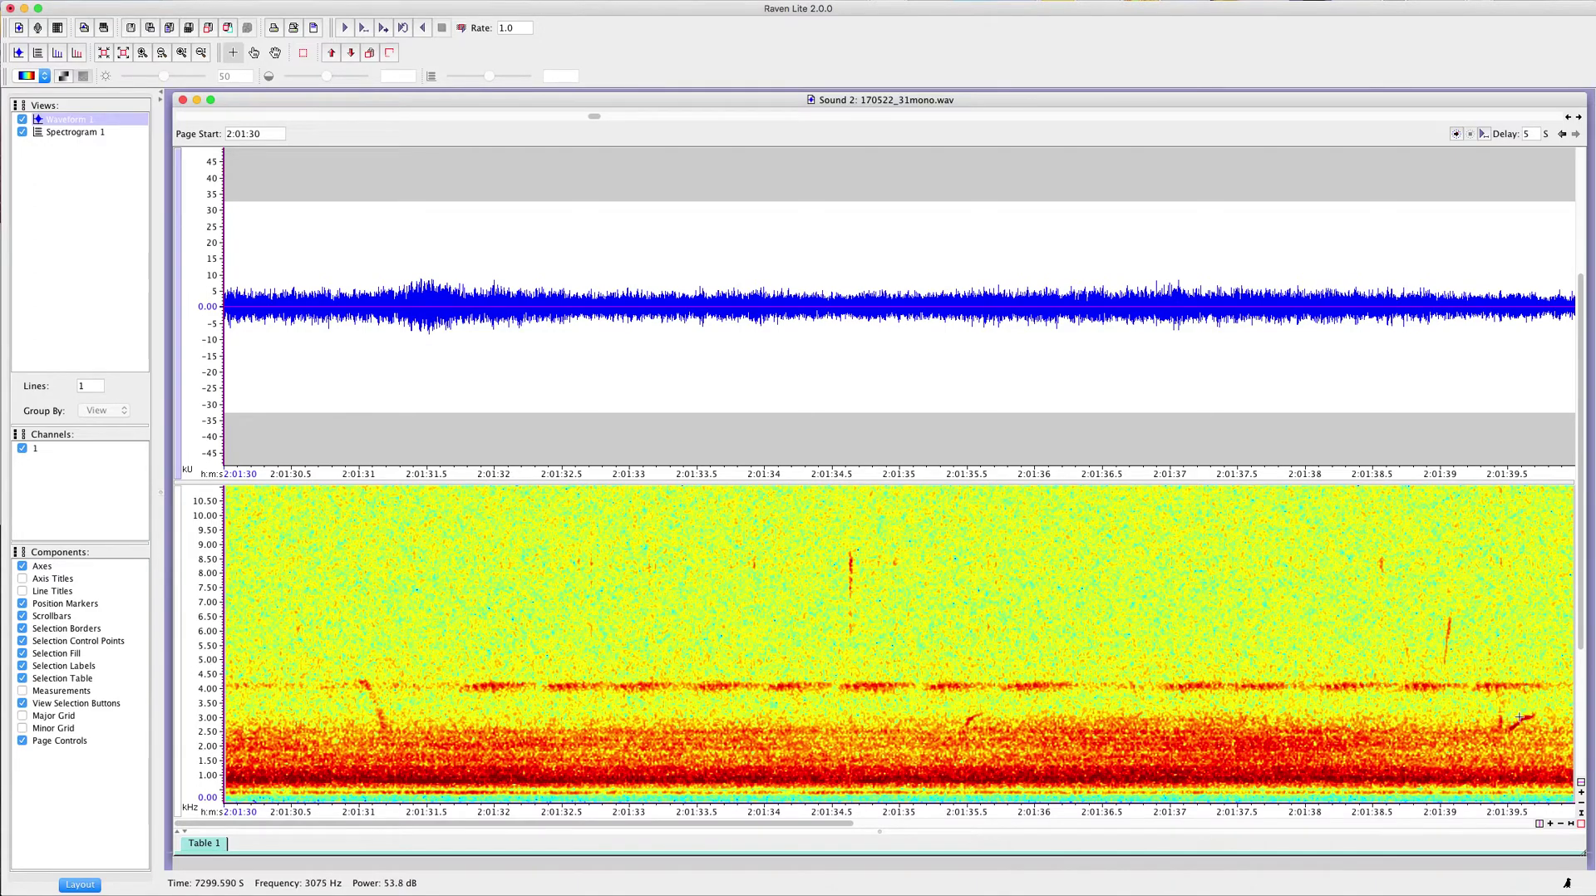
pyautogui.click(1577, 121)
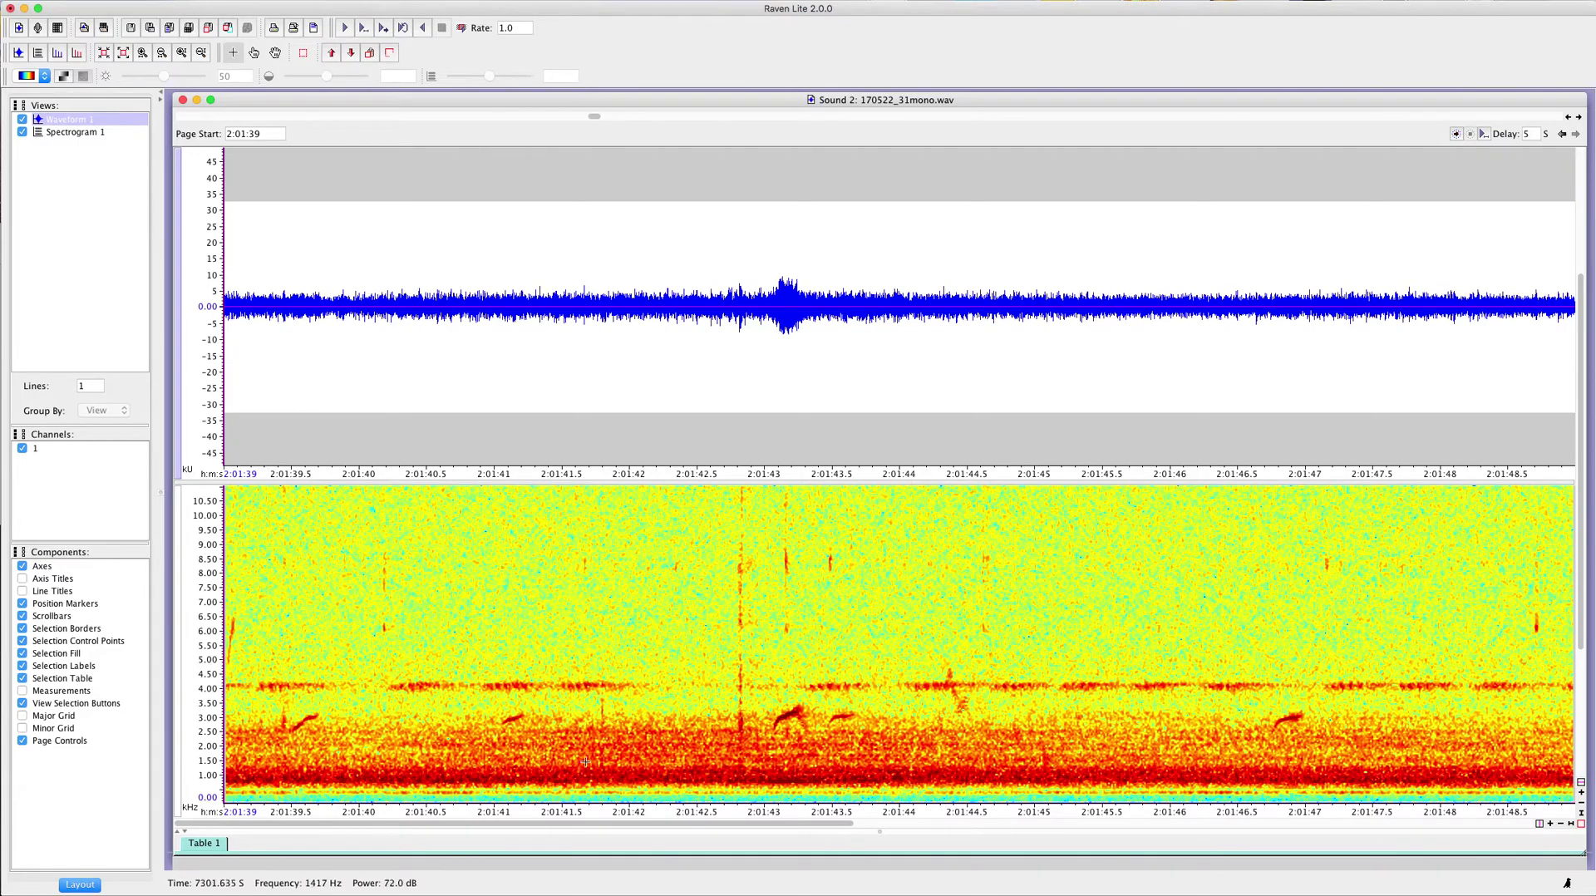
pyautogui.click(1580, 119)
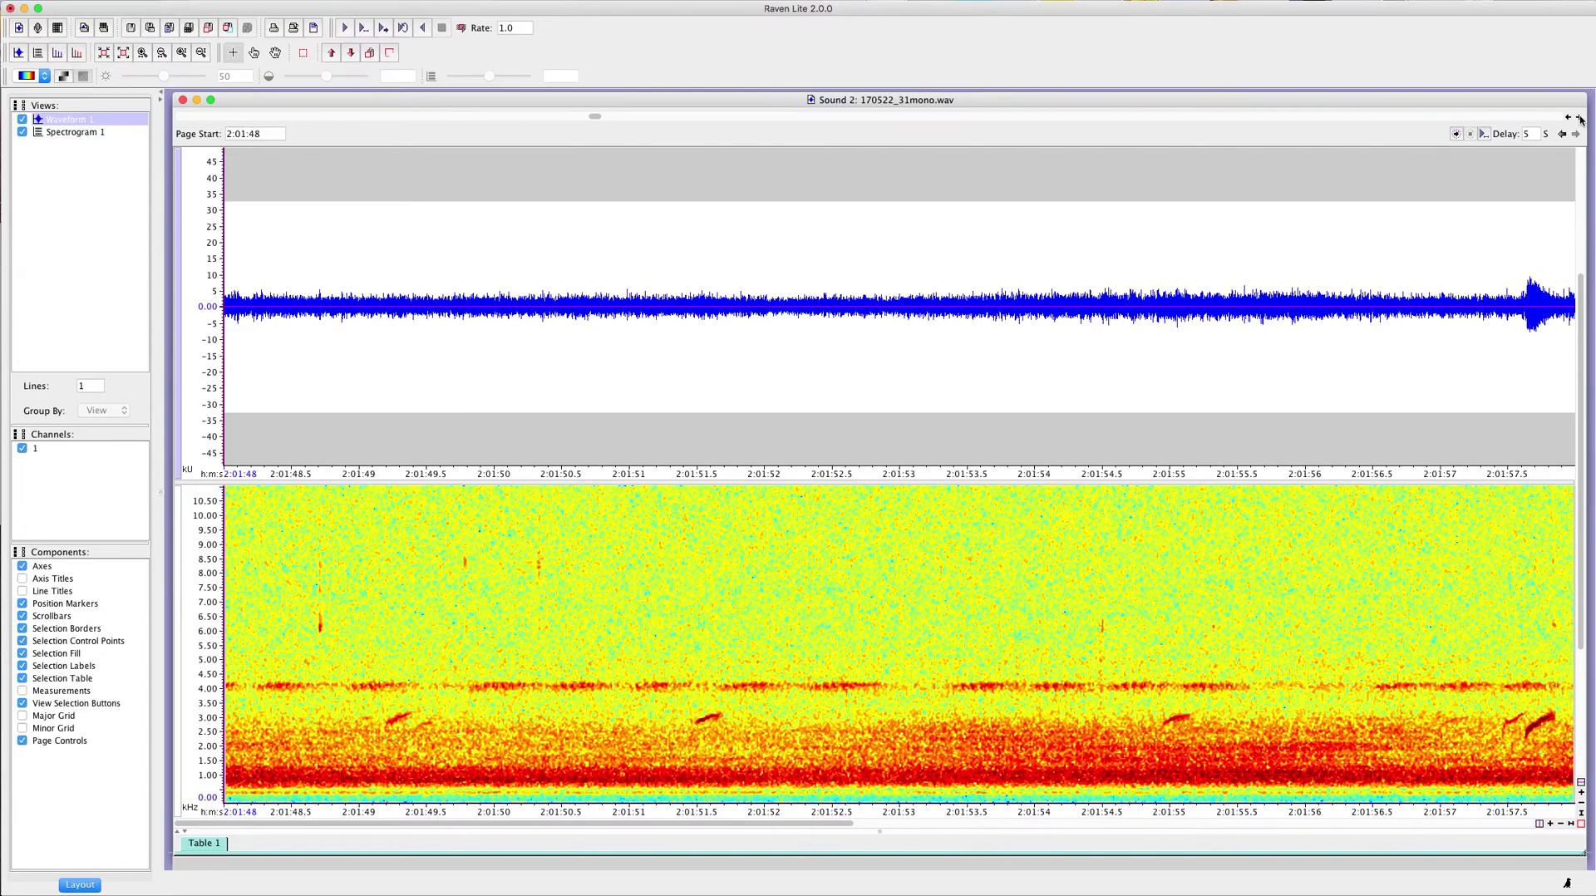
pyautogui.click(1580, 119)
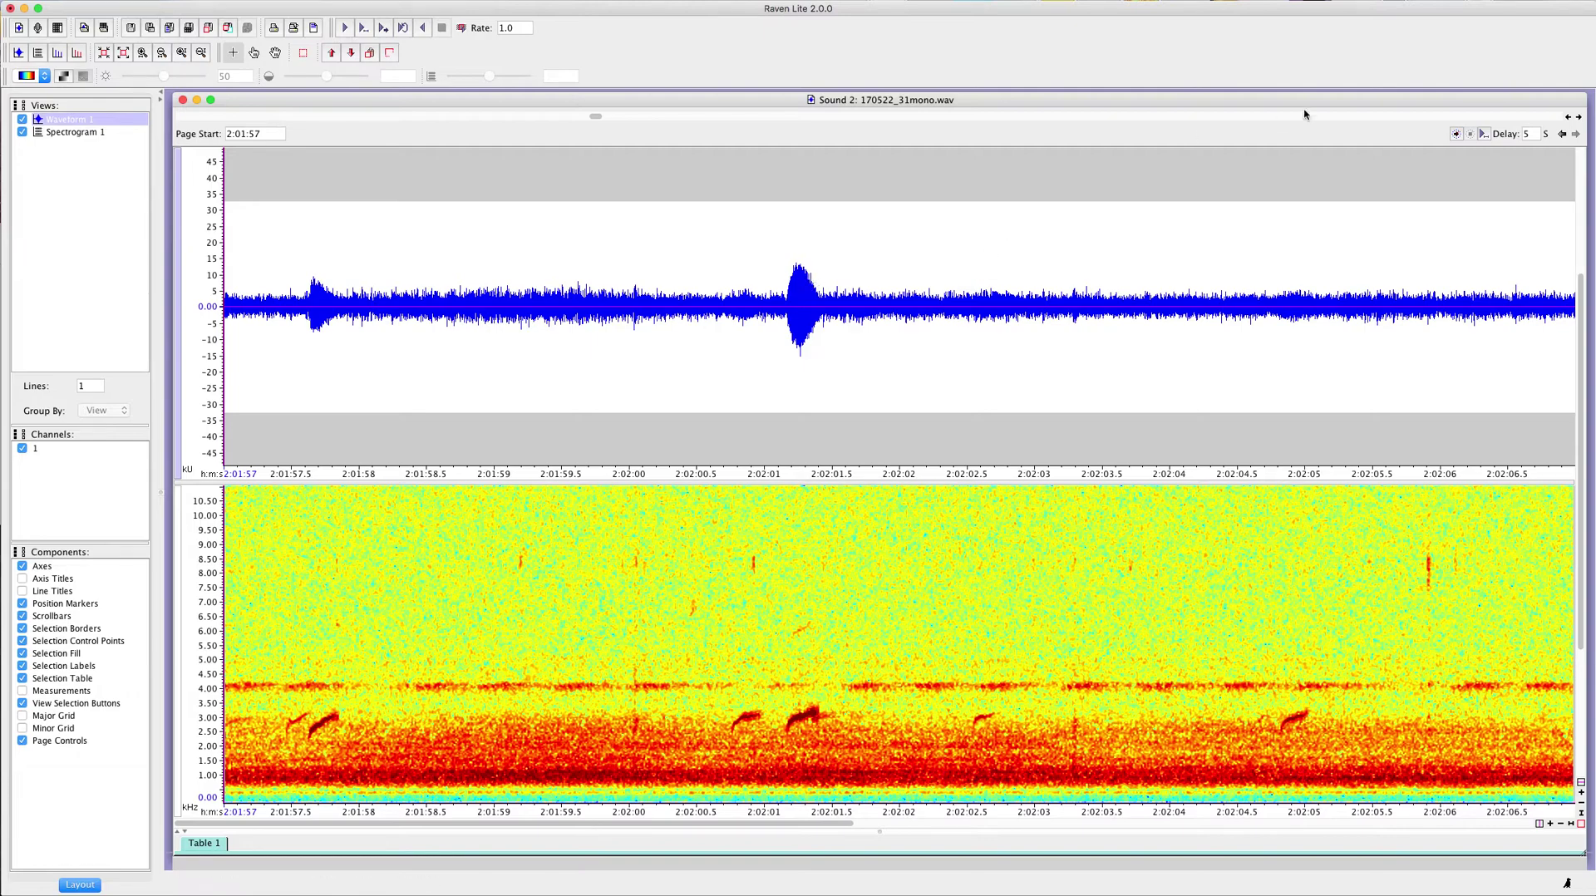
# - Page forward from 2:02:06 to the page starting at 2:03:36
pyautogui.click(1578, 119)
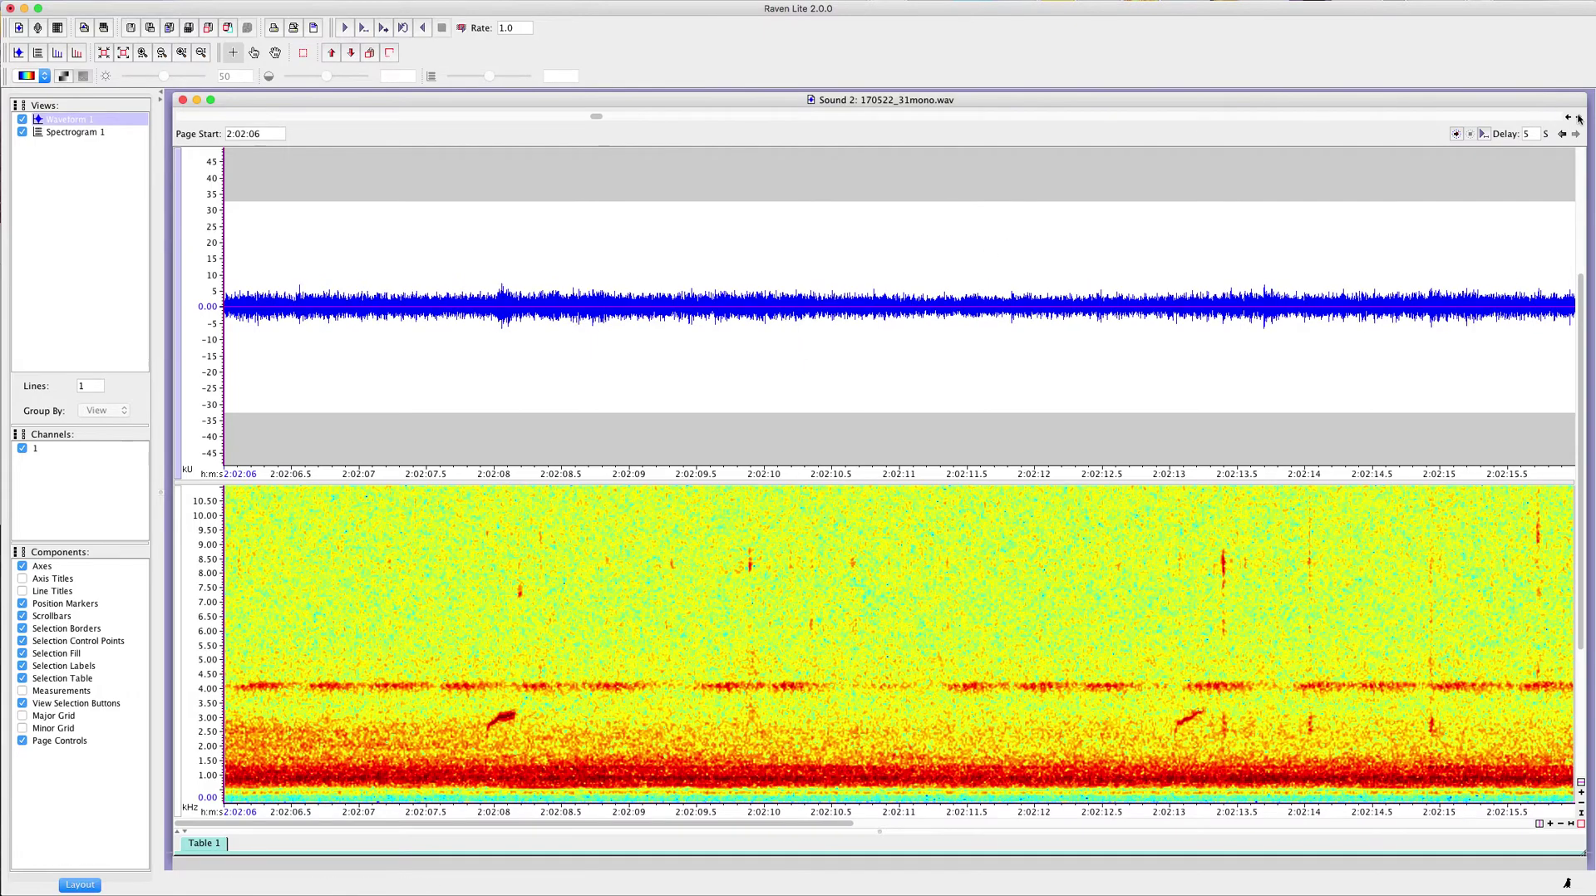
pyautogui.click(1579, 119)
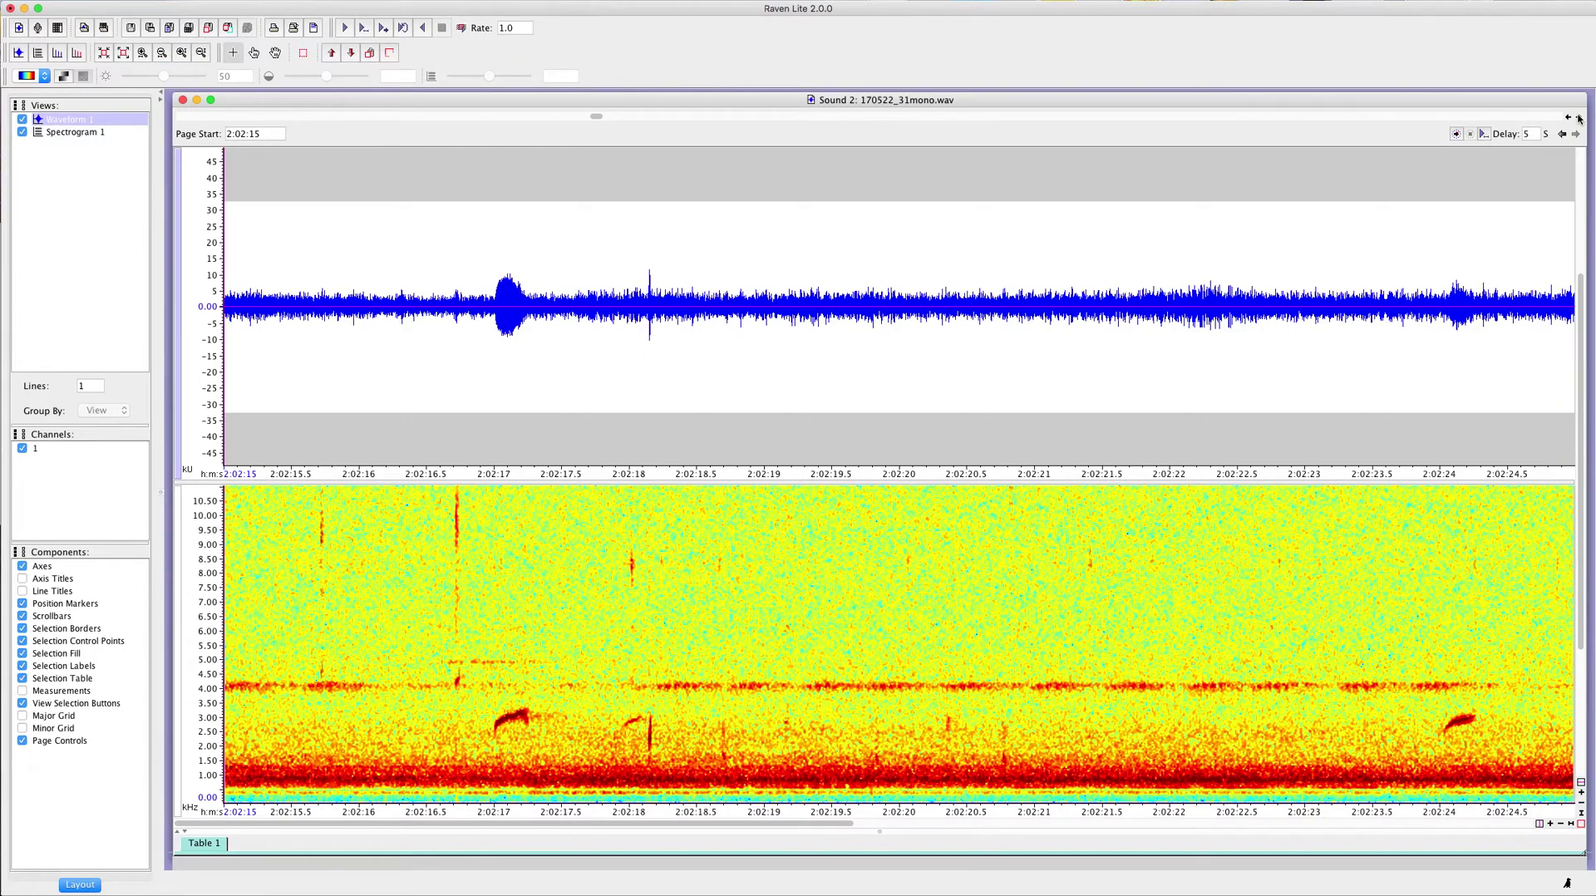
pyautogui.click(1578, 119)
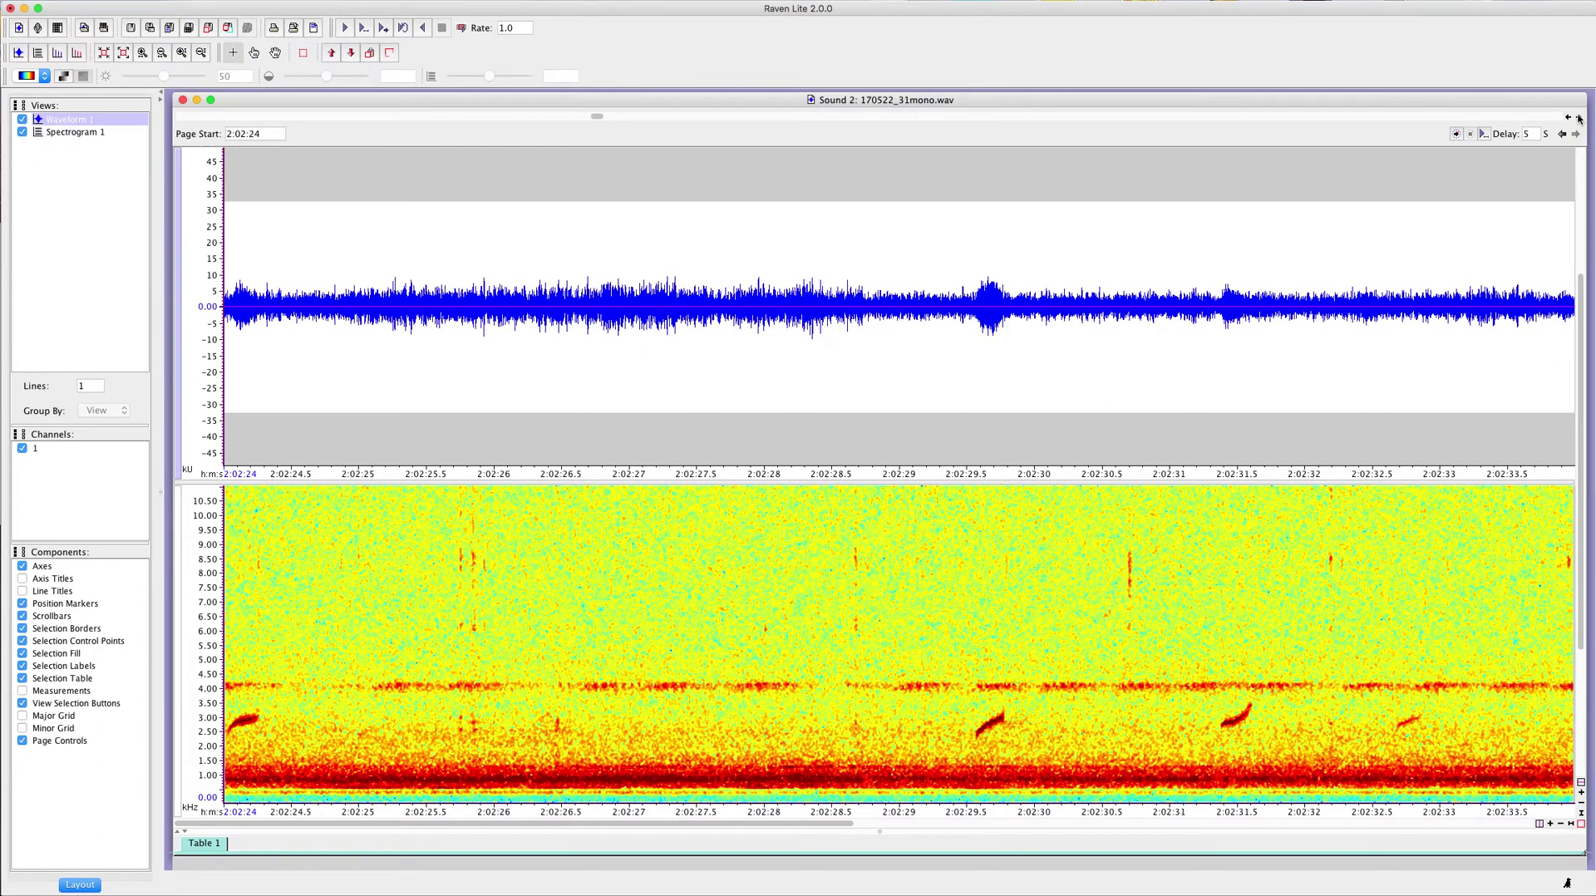
pyautogui.click(1578, 119)
pyautogui.click(1579, 118)
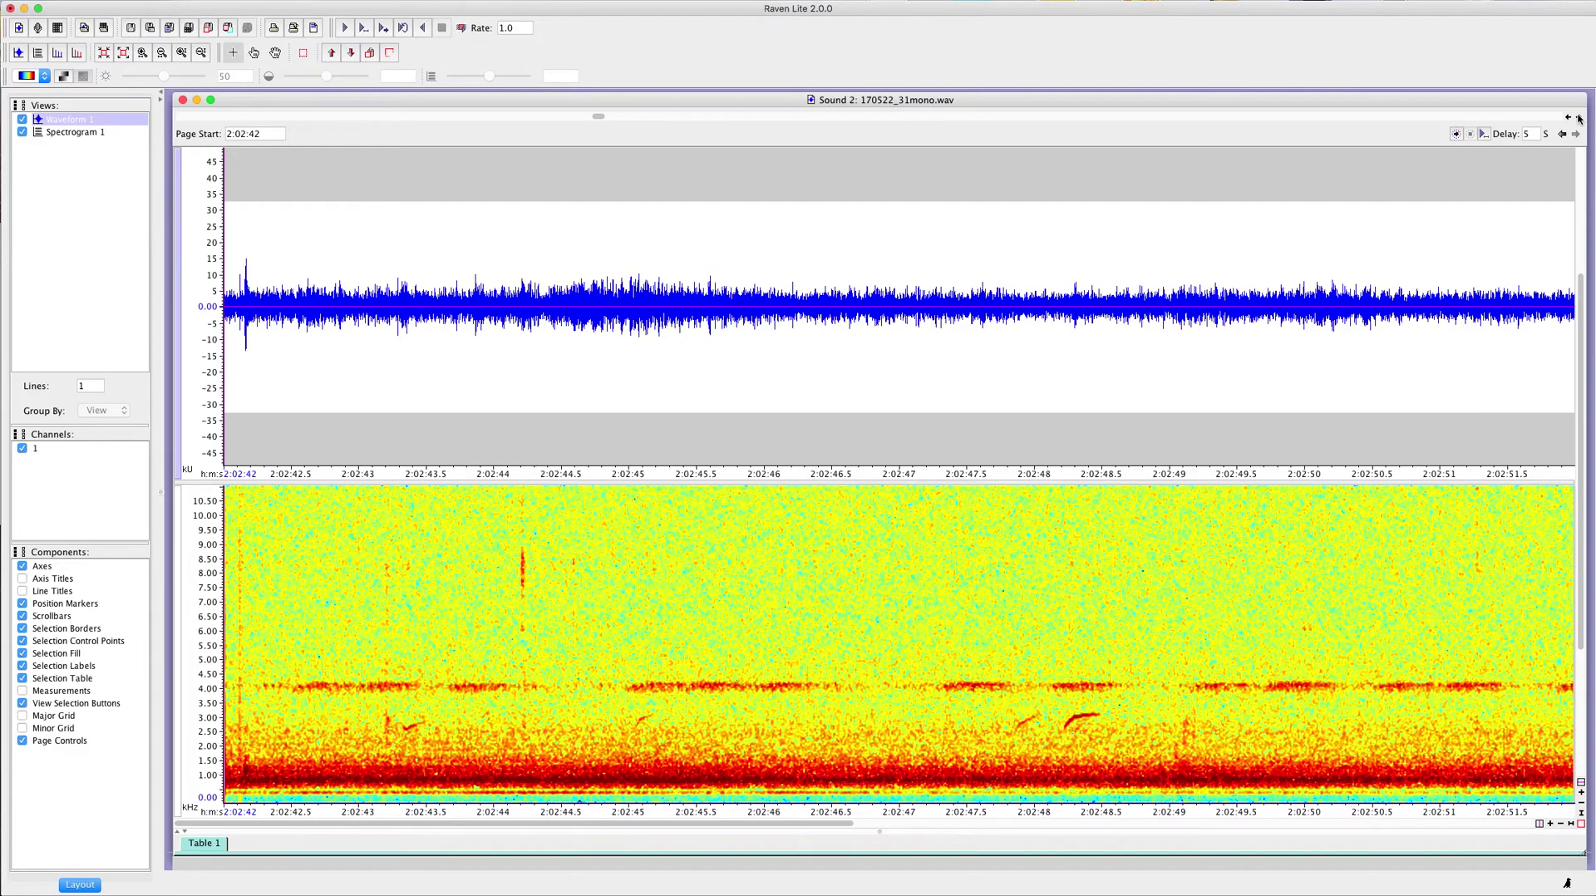
pyautogui.click(1579, 119)
pyautogui.click(1578, 119)
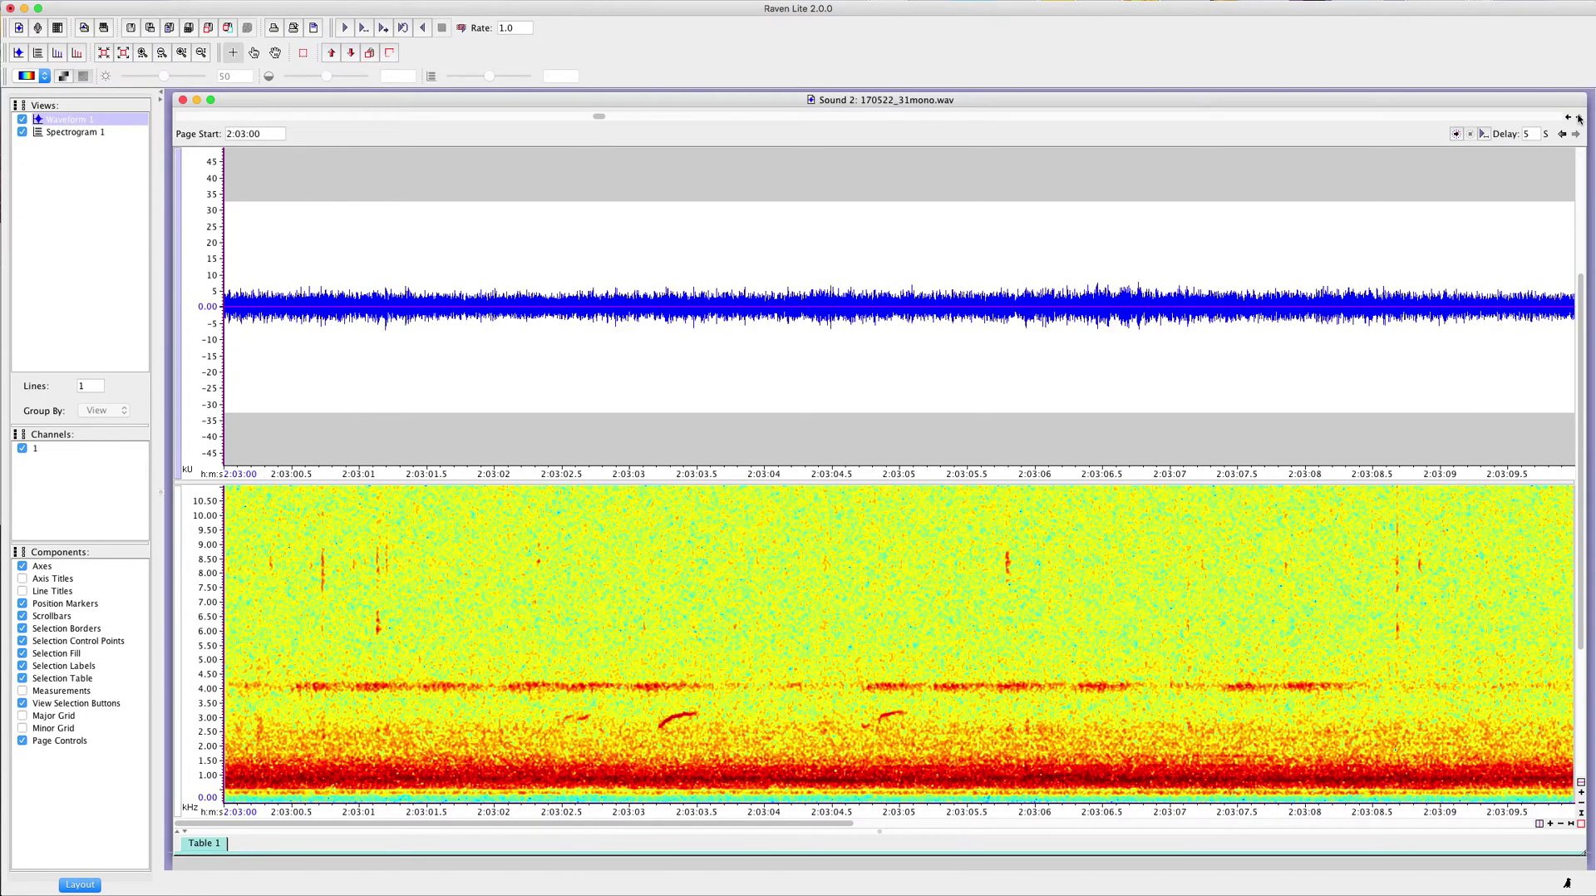
pyautogui.click(1579, 119)
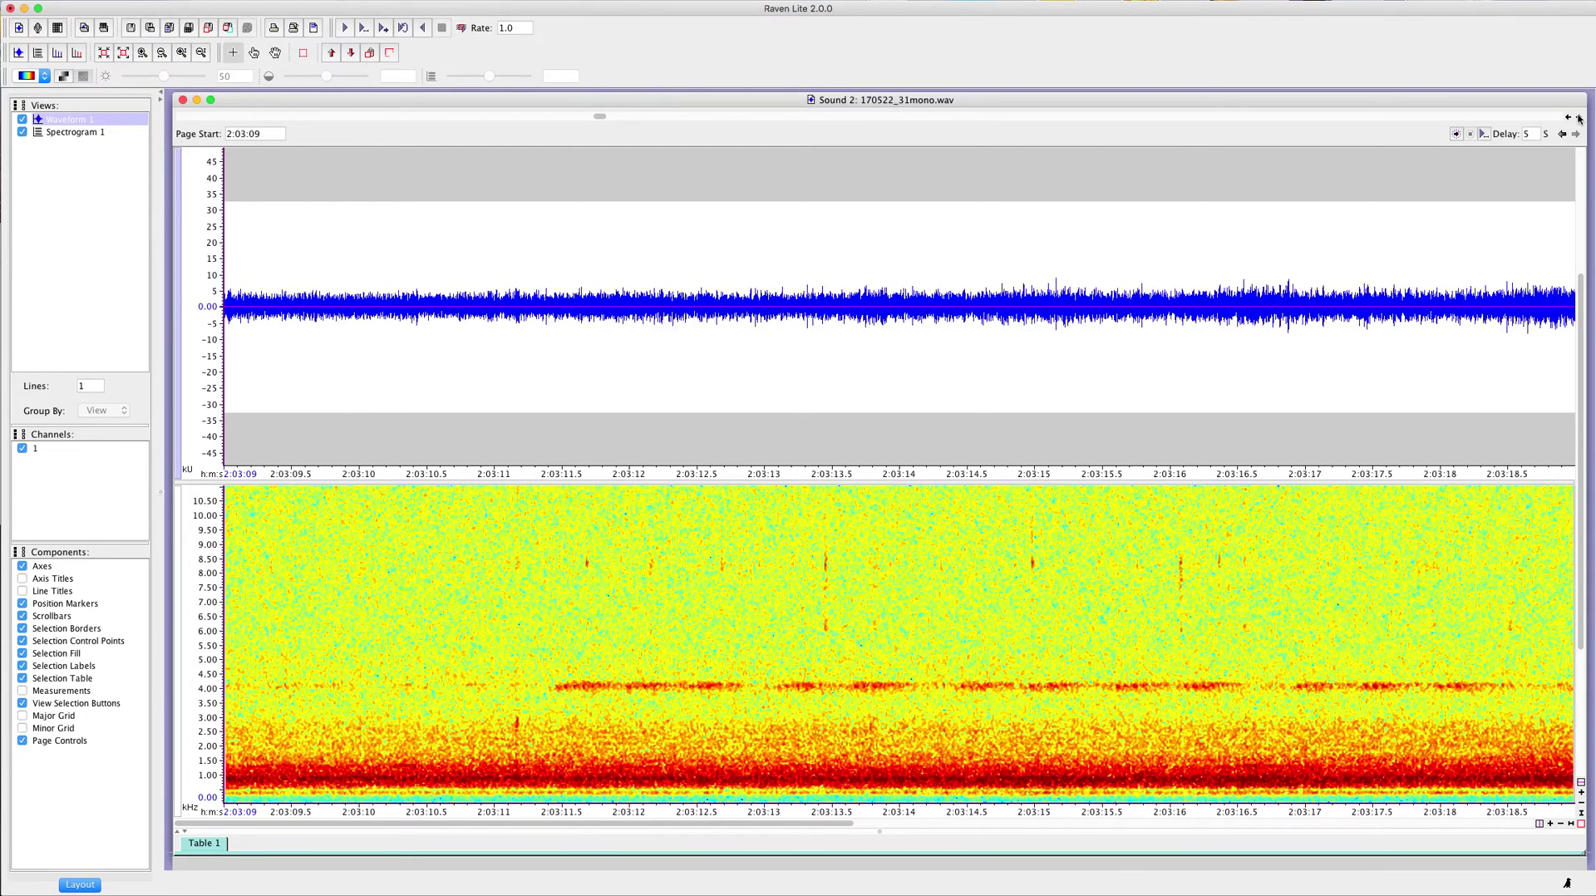
pyautogui.click(1578, 119)
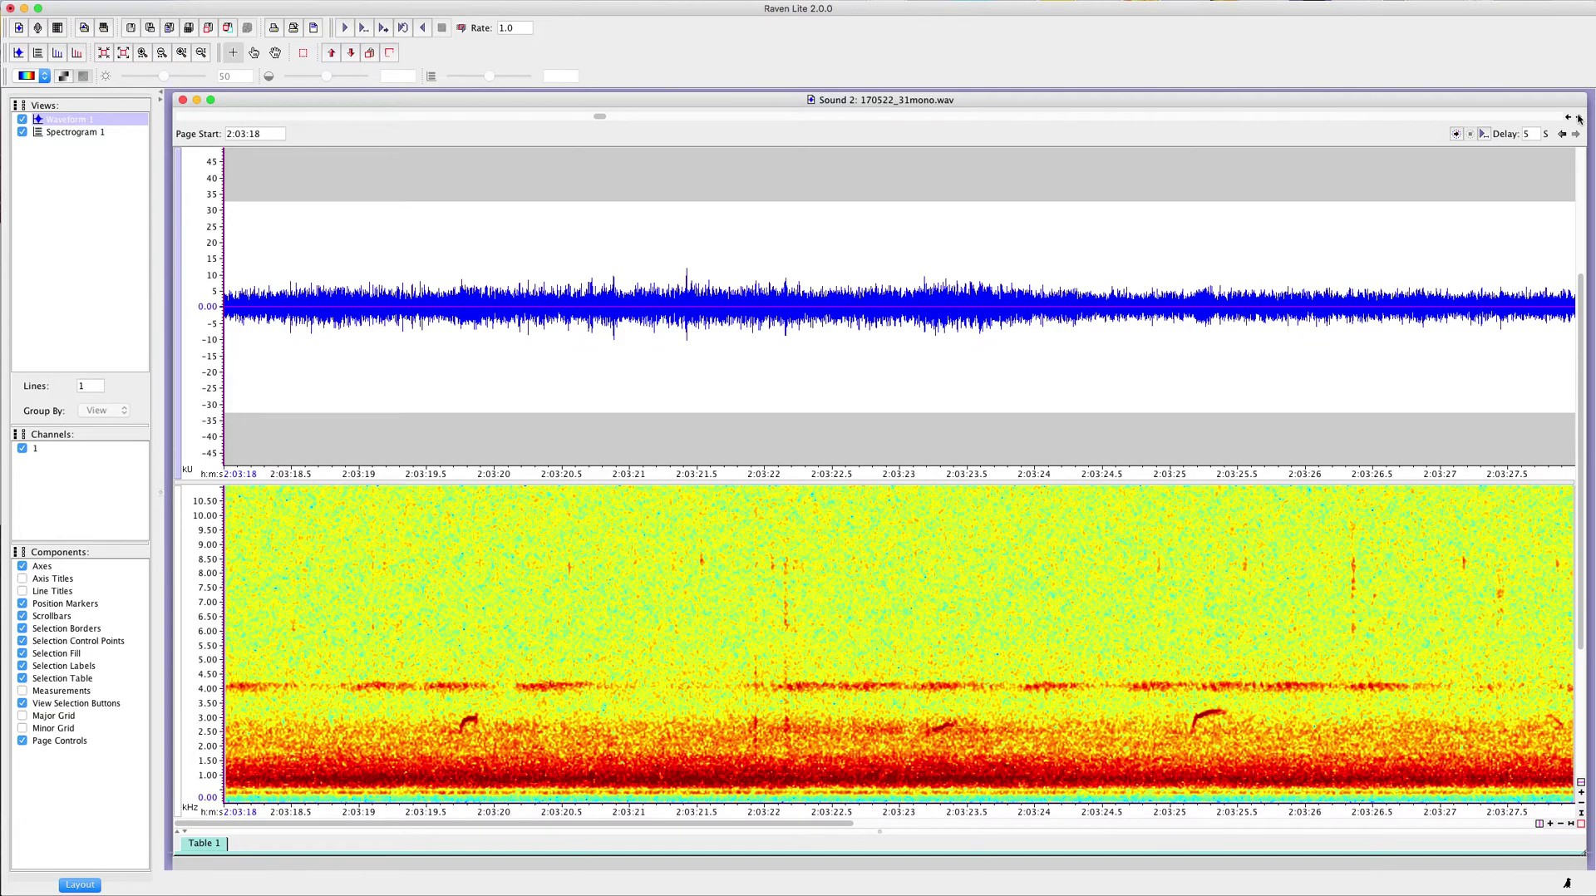
pyautogui.click(1578, 119)
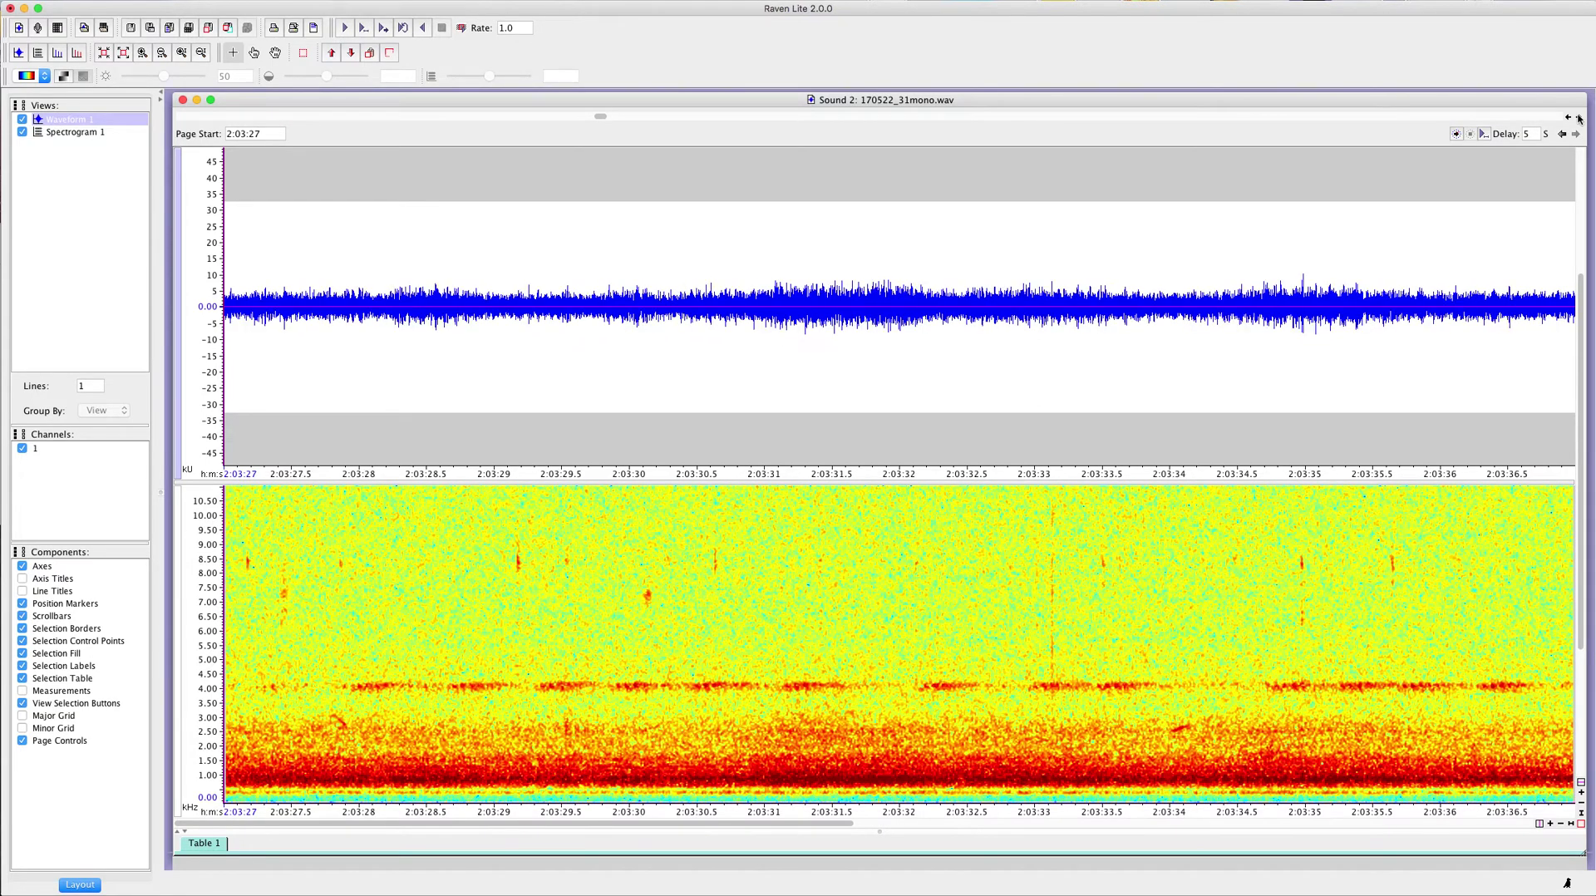
pyautogui.click(1578, 119)
# - Continue paging to 2:04:57, then step back to the page starting at 2:04:48
pyautogui.click(1579, 119)
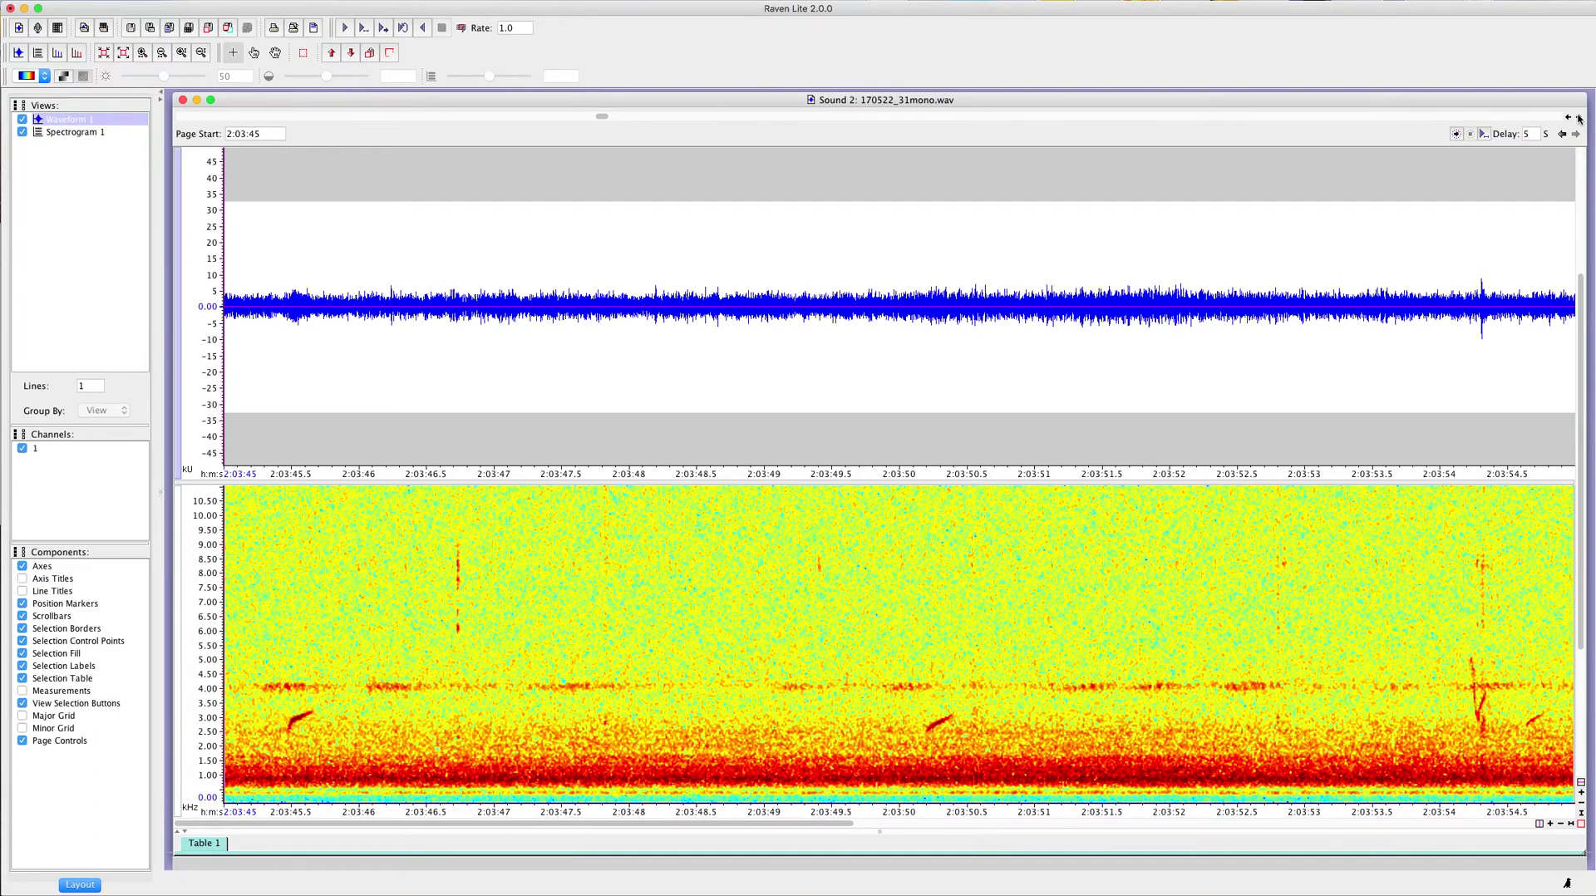
pyautogui.click(1578, 119)
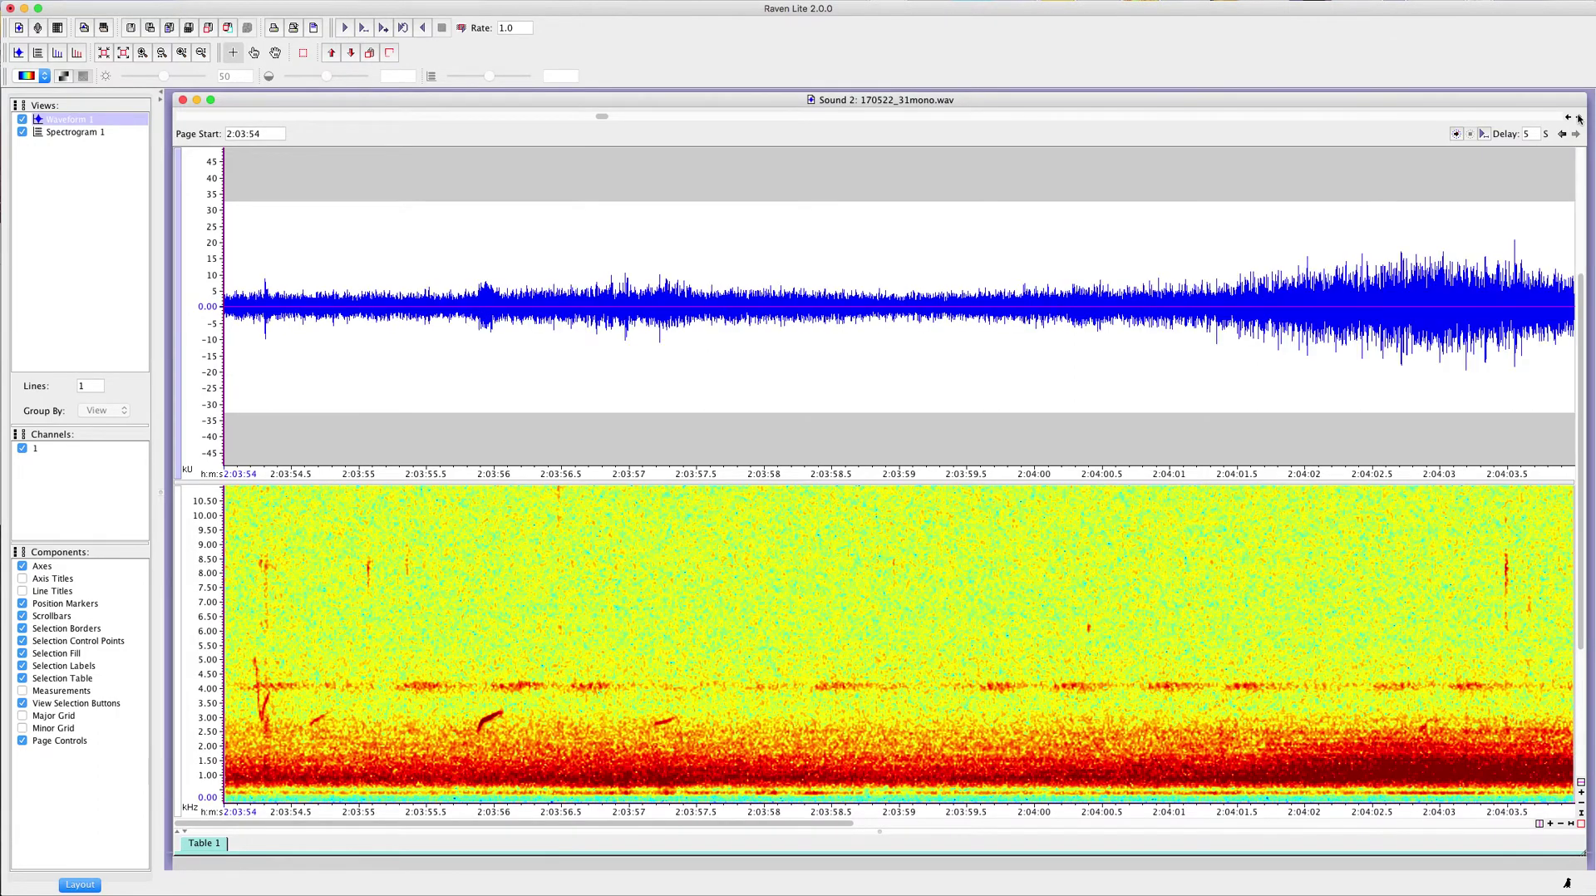
pyautogui.click(1579, 119)
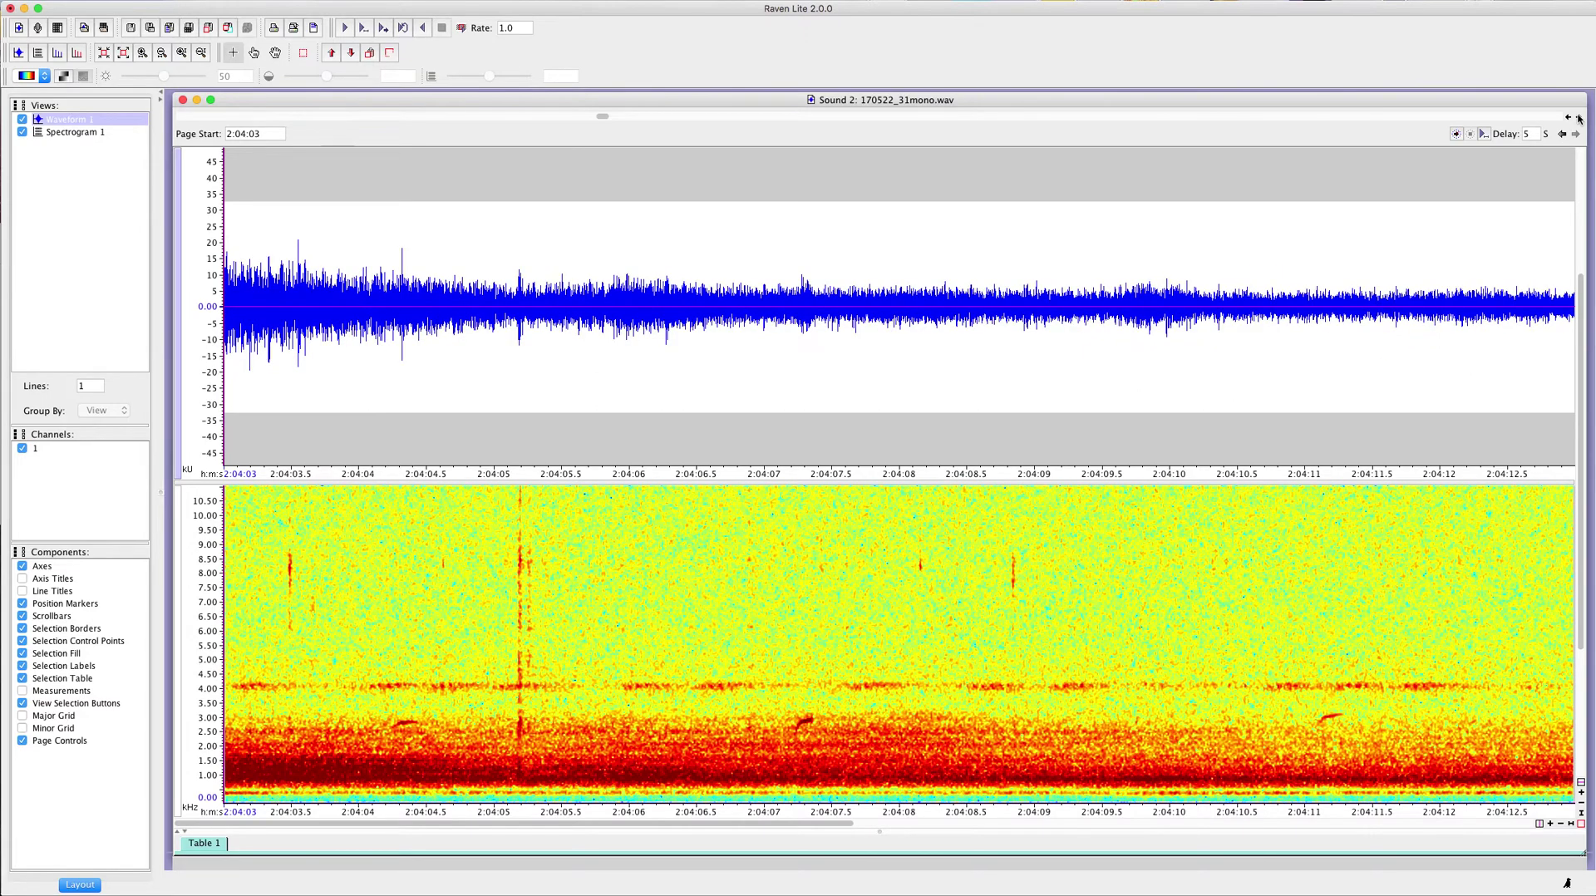
pyautogui.click(1578, 119)
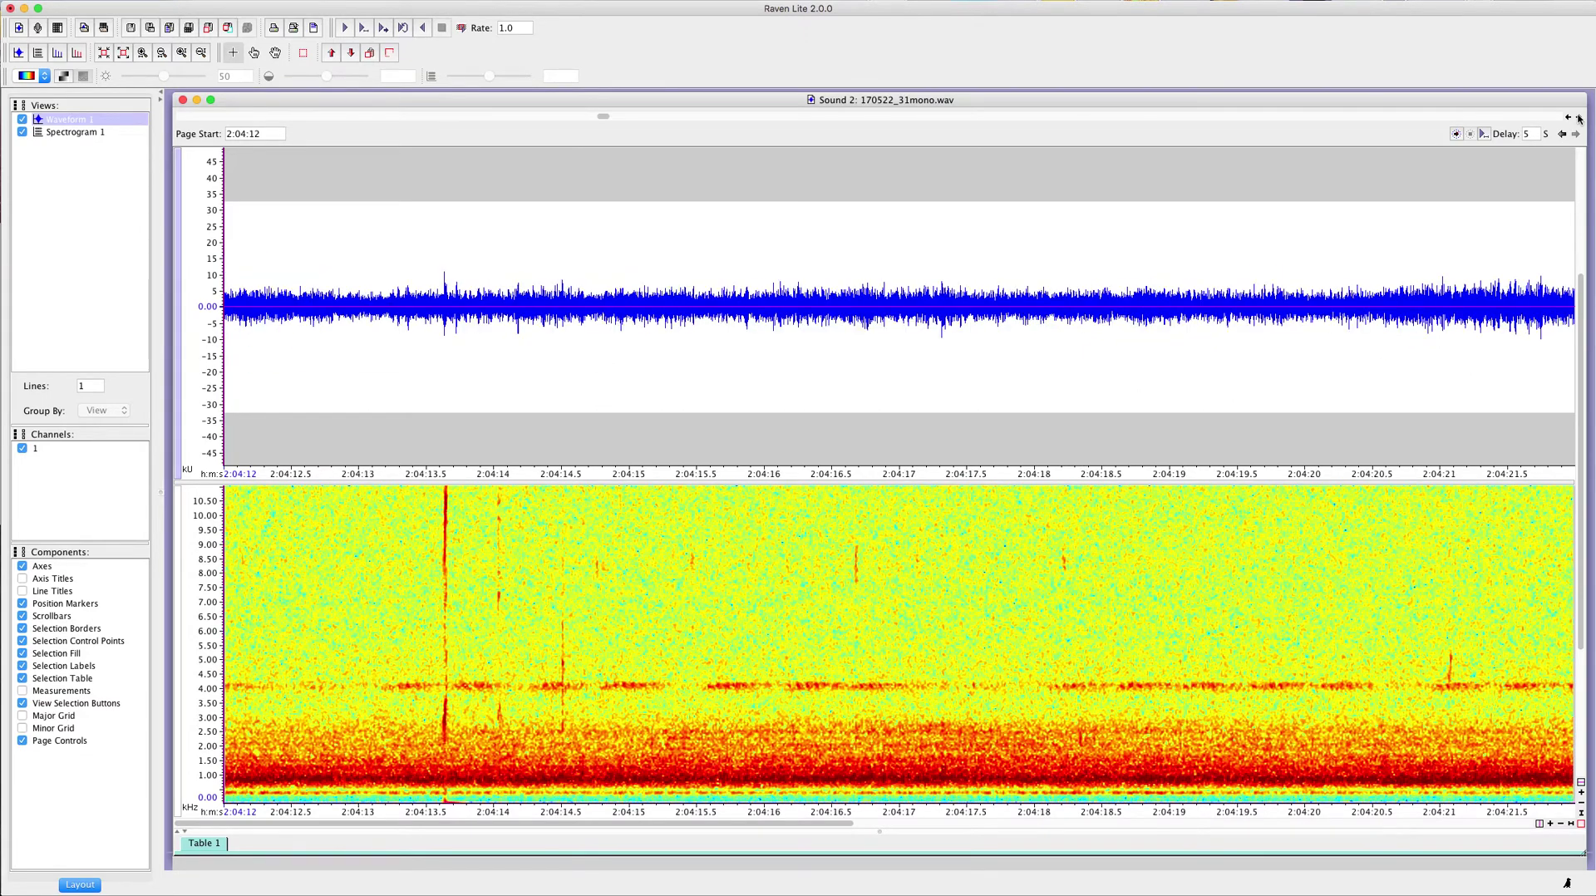
pyautogui.click(1579, 119)
pyautogui.click(1579, 119)
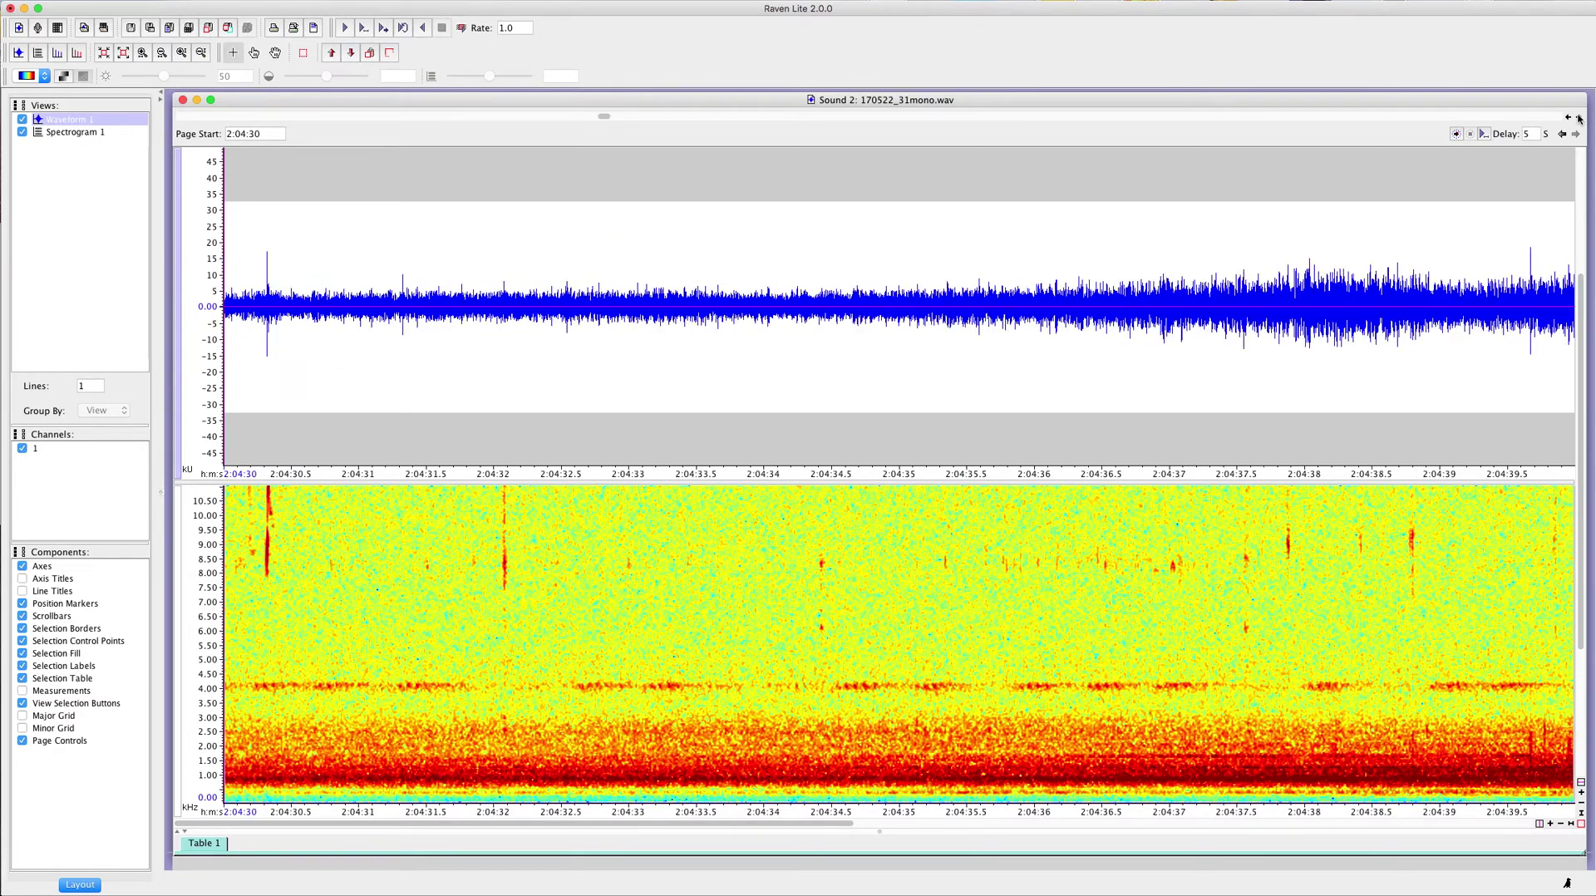
pyautogui.click(1567, 117)
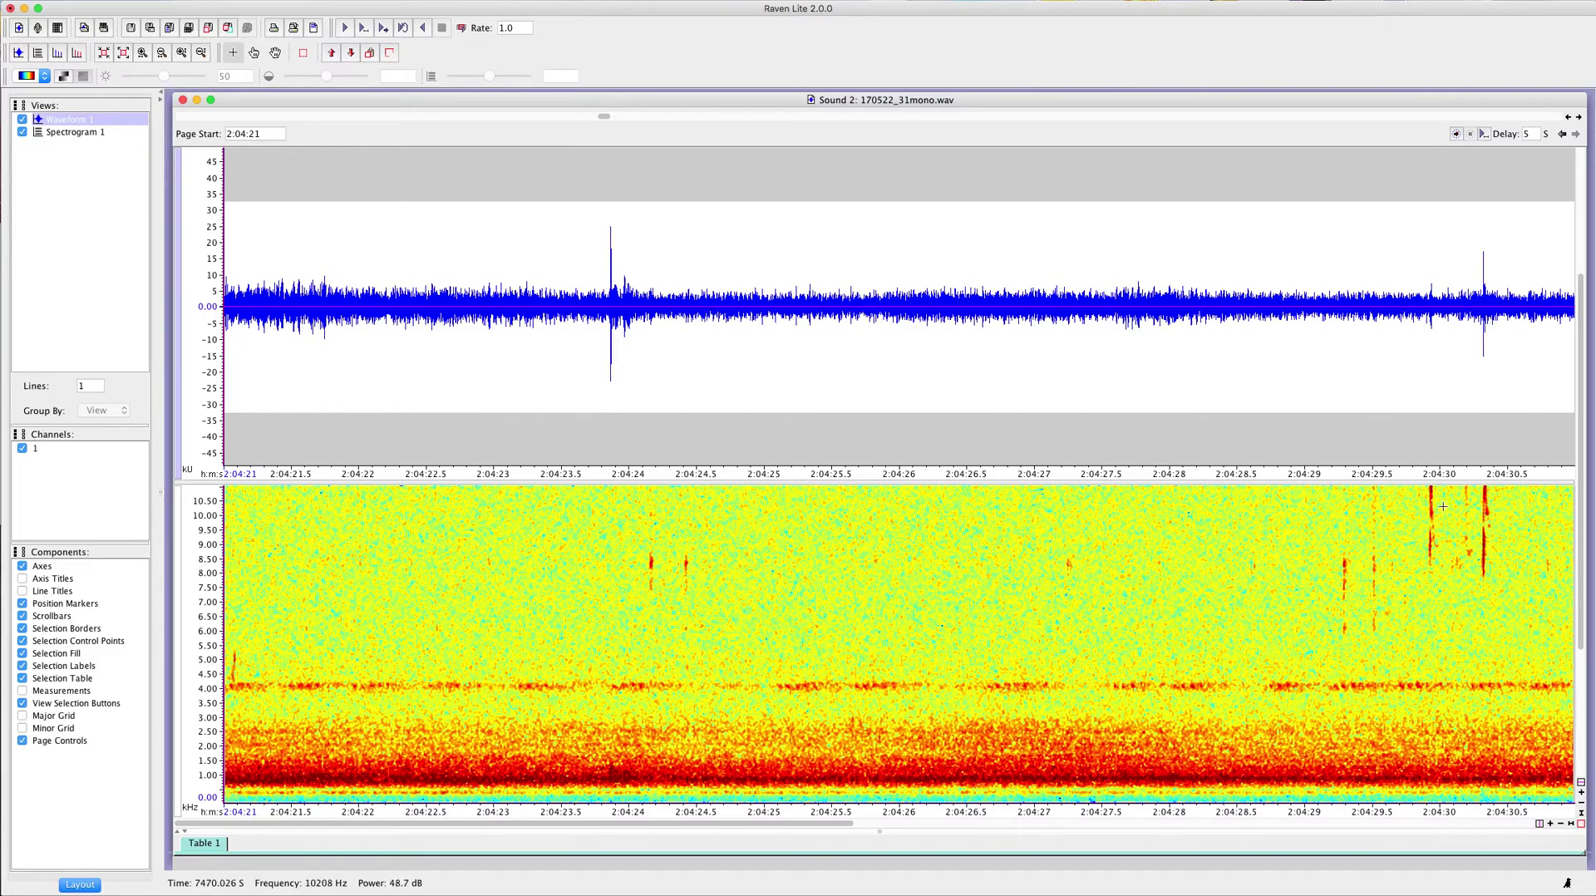
pyautogui.click(1579, 119)
pyautogui.click(1579, 119)
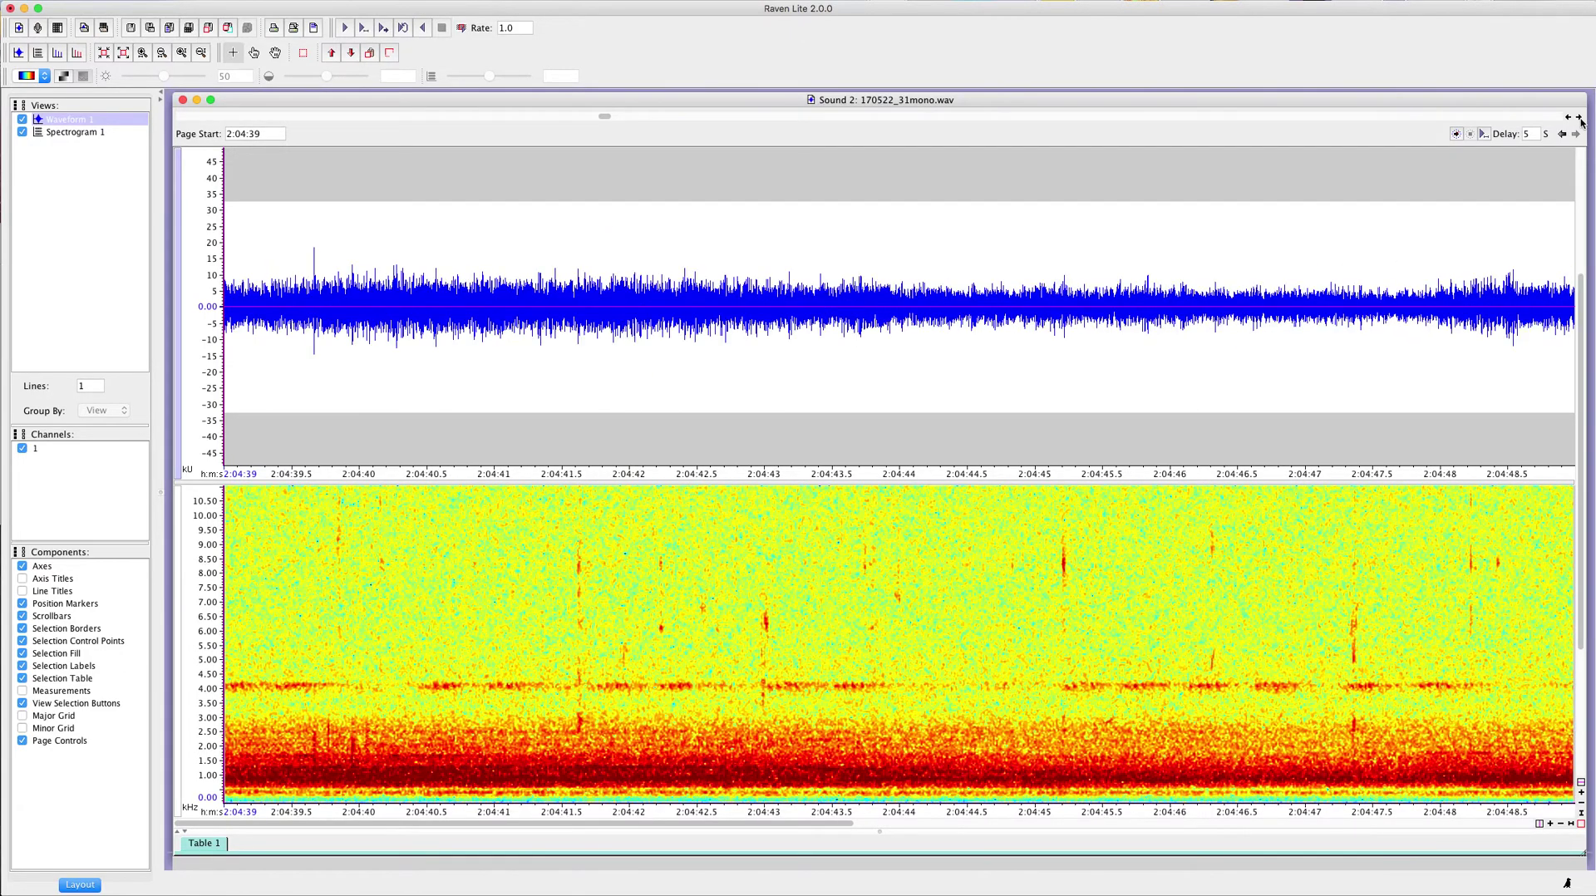
pyautogui.click(1579, 118)
pyautogui.click(1579, 119)
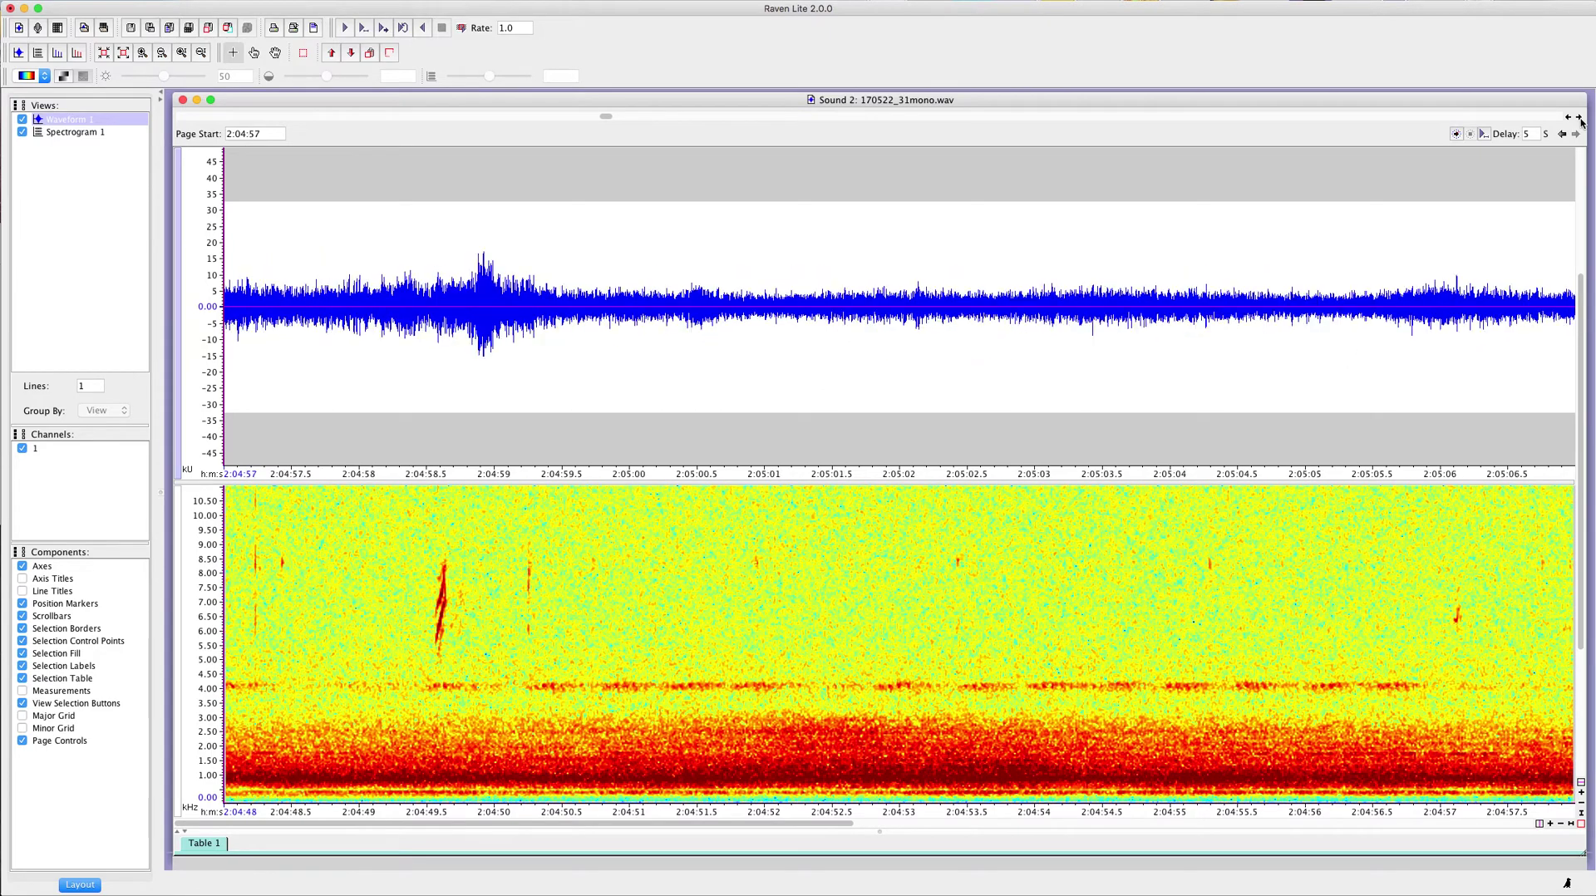
pyautogui.press('pageup')
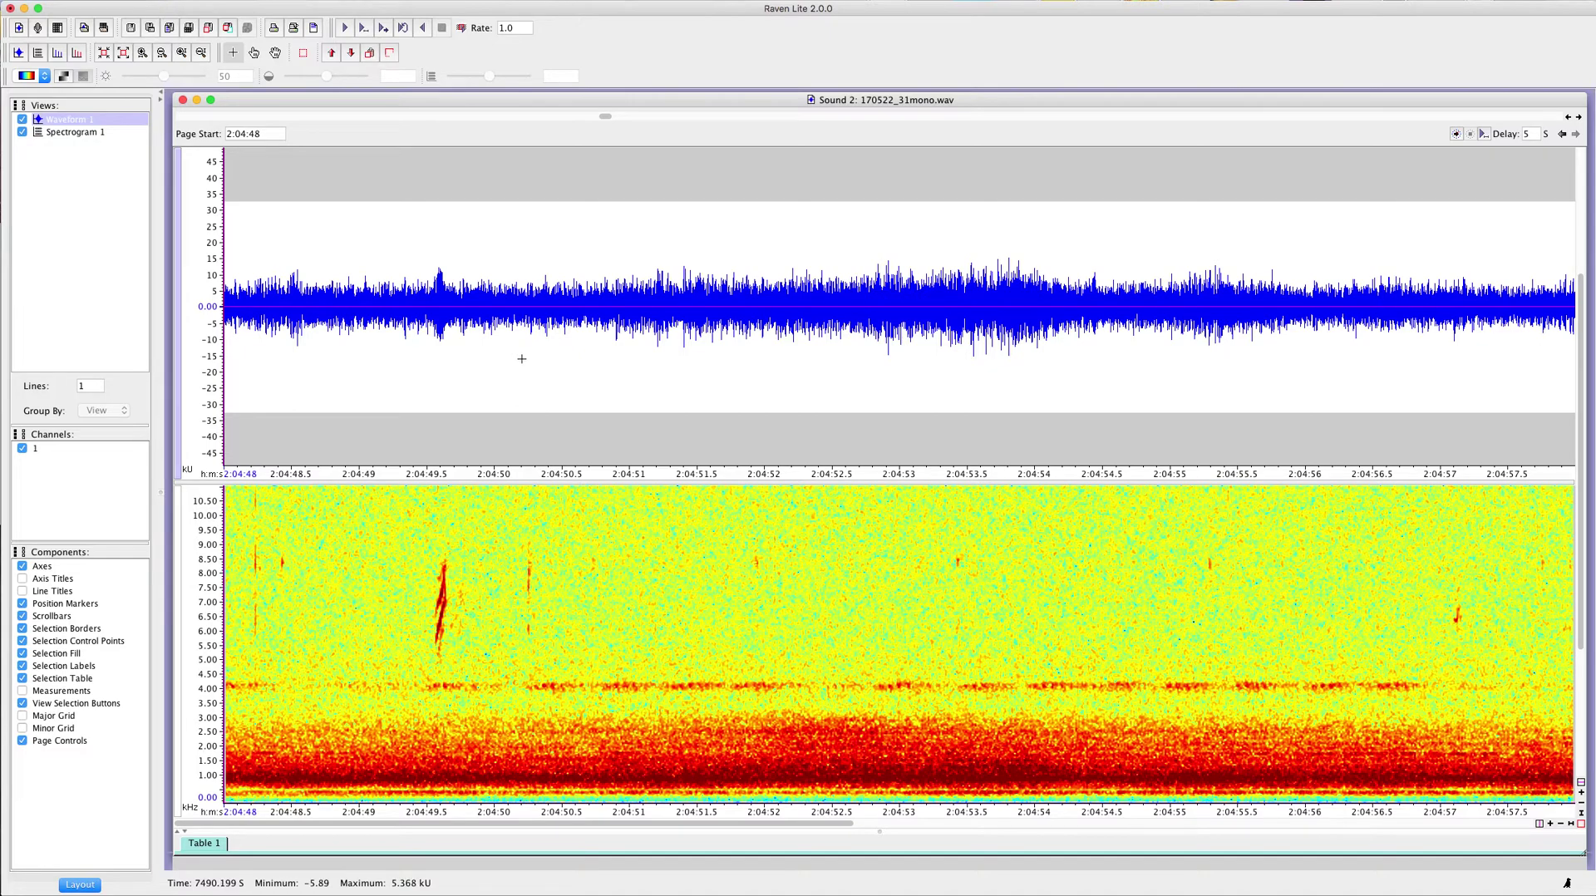
# - Zoom to about 2:04:48.8–2:04:50.2 around the call and make the spectrogram active
pyautogui.moveTo(523, 359); pyautogui.dragTo(338, 360)
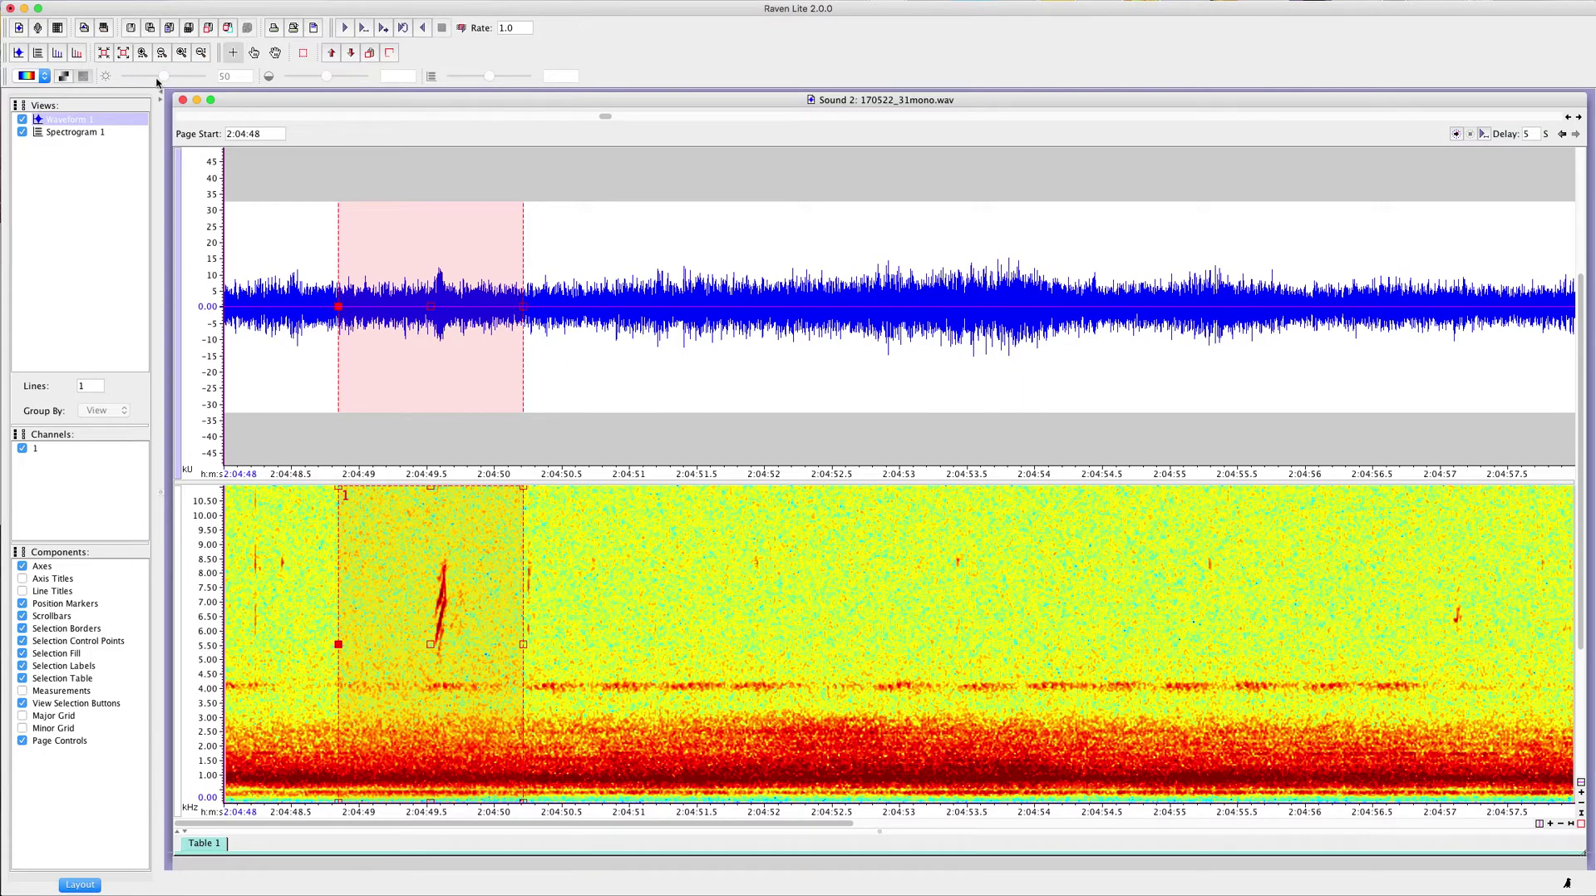
pyautogui.click(104, 53)
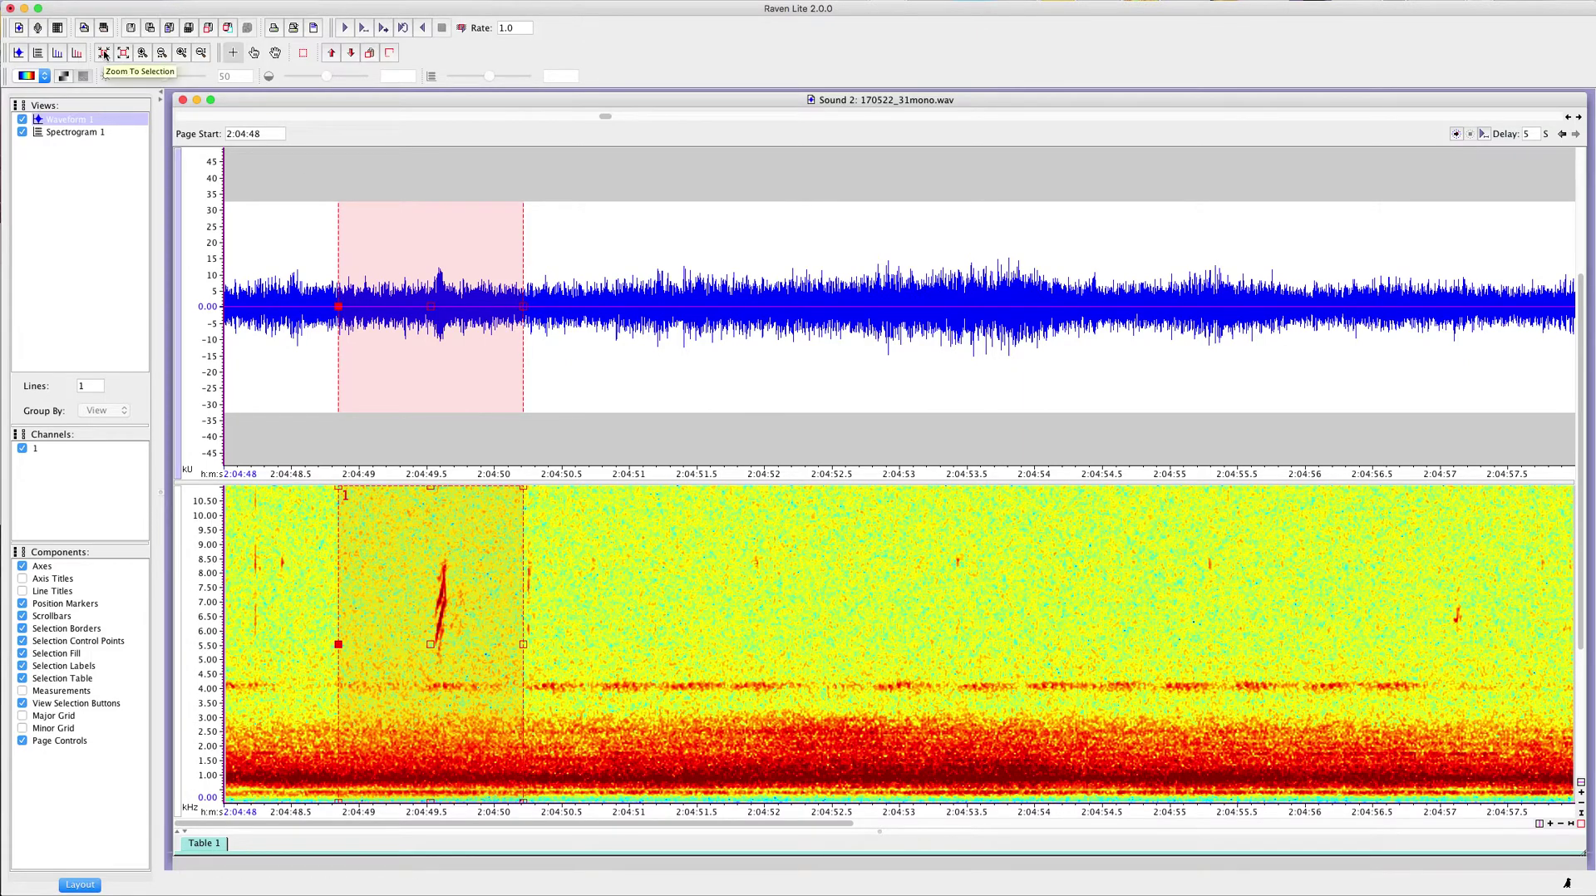
pyautogui.click(104, 53)
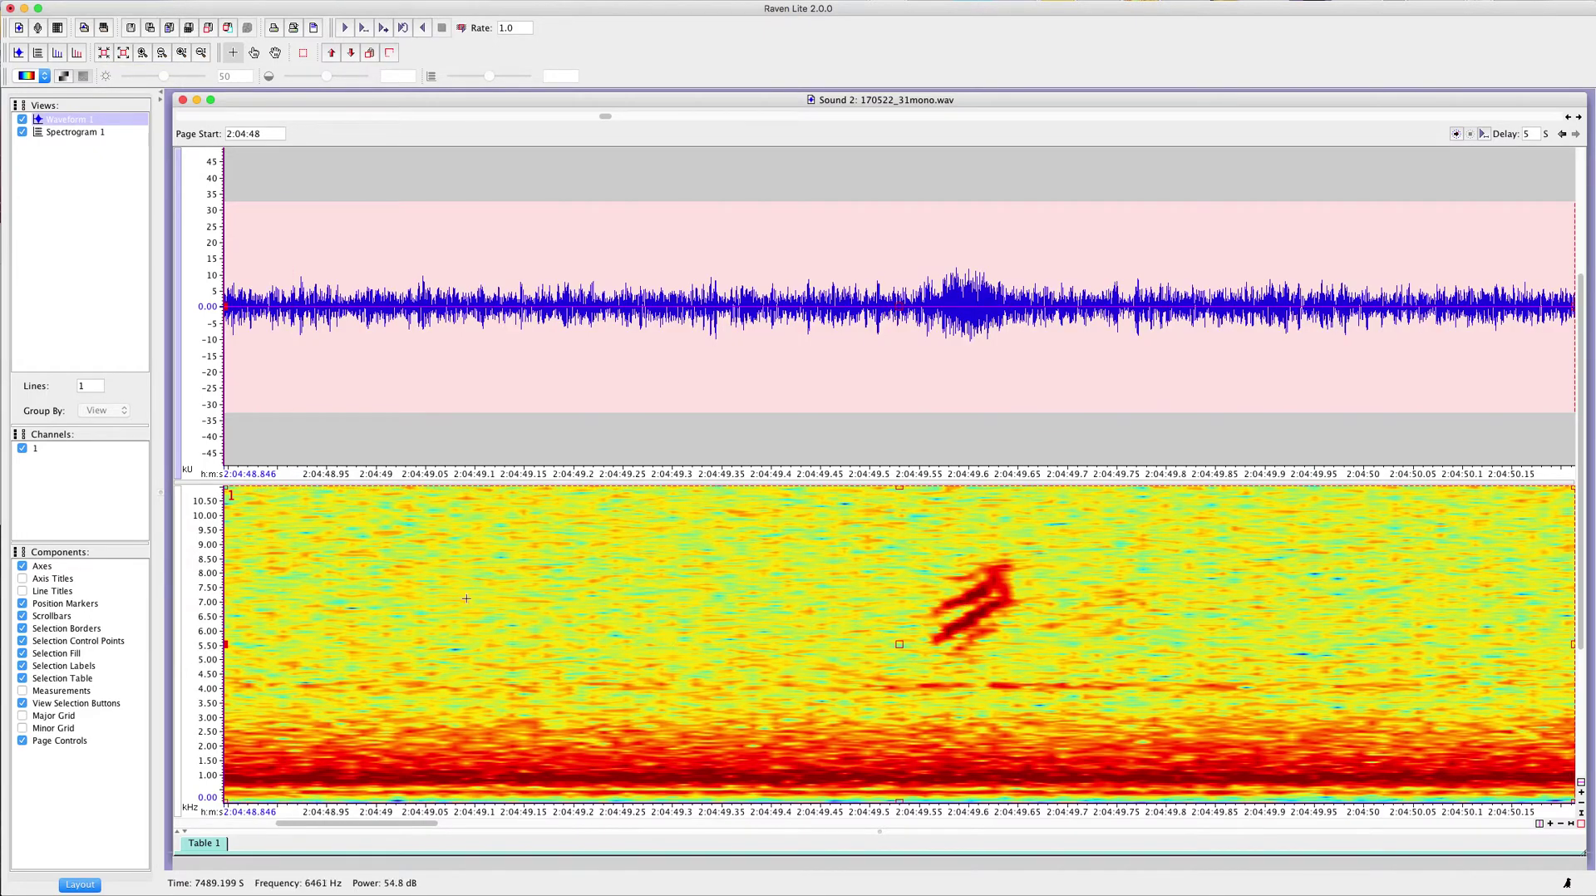
pyautogui.click(203, 550)
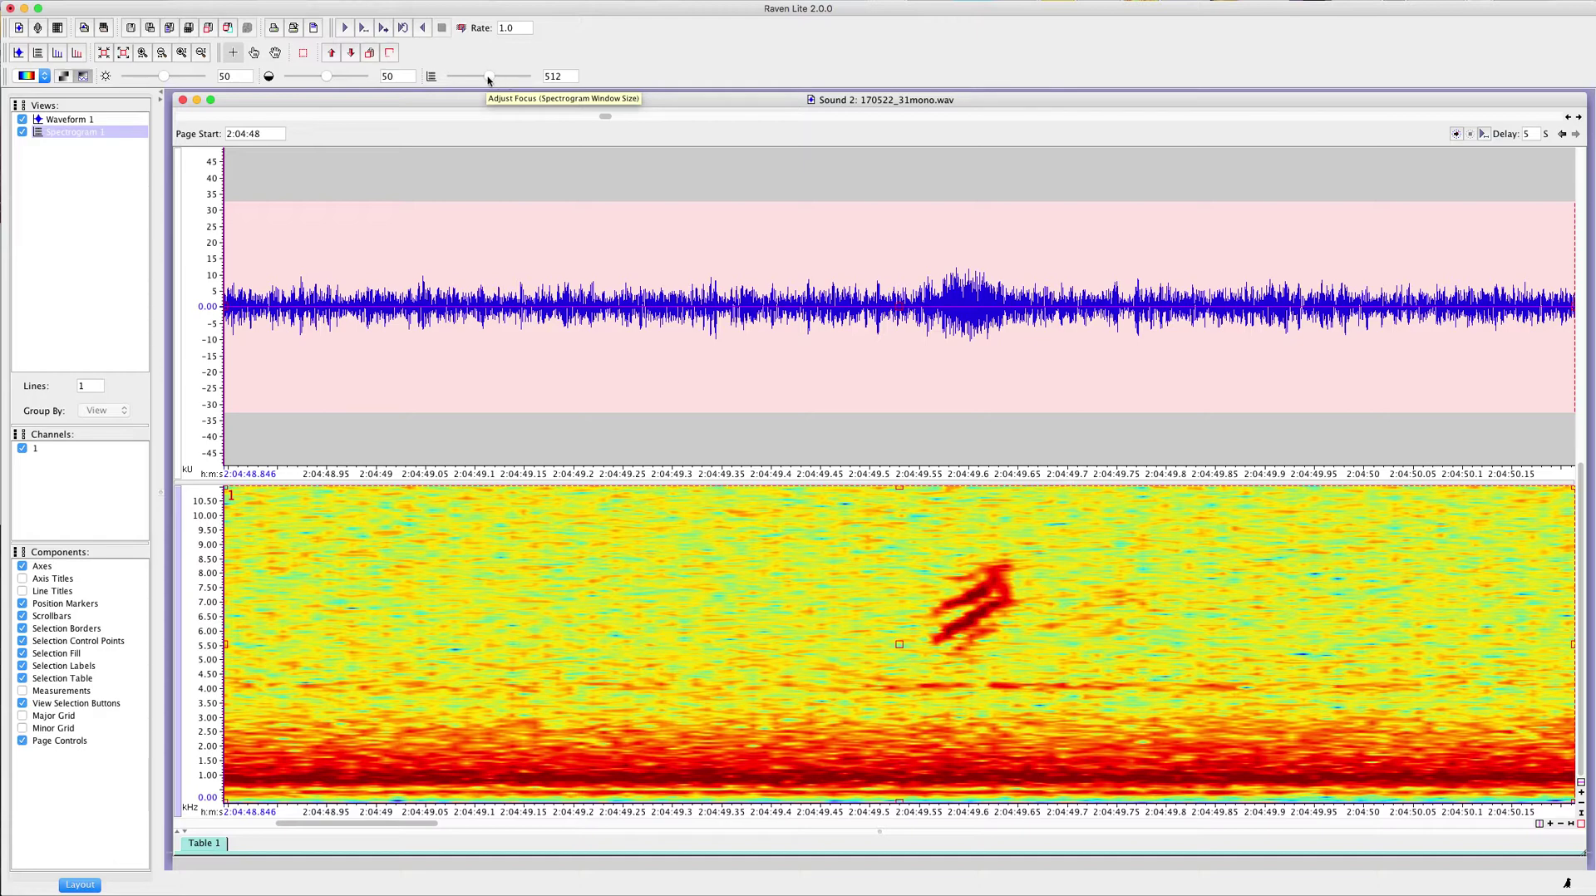
# - Briefly shrink the spectrogram window, zoom out to the full page, and restore 512 samples
pyautogui.moveTo(489, 79); pyautogui.dragTo(481, 79)
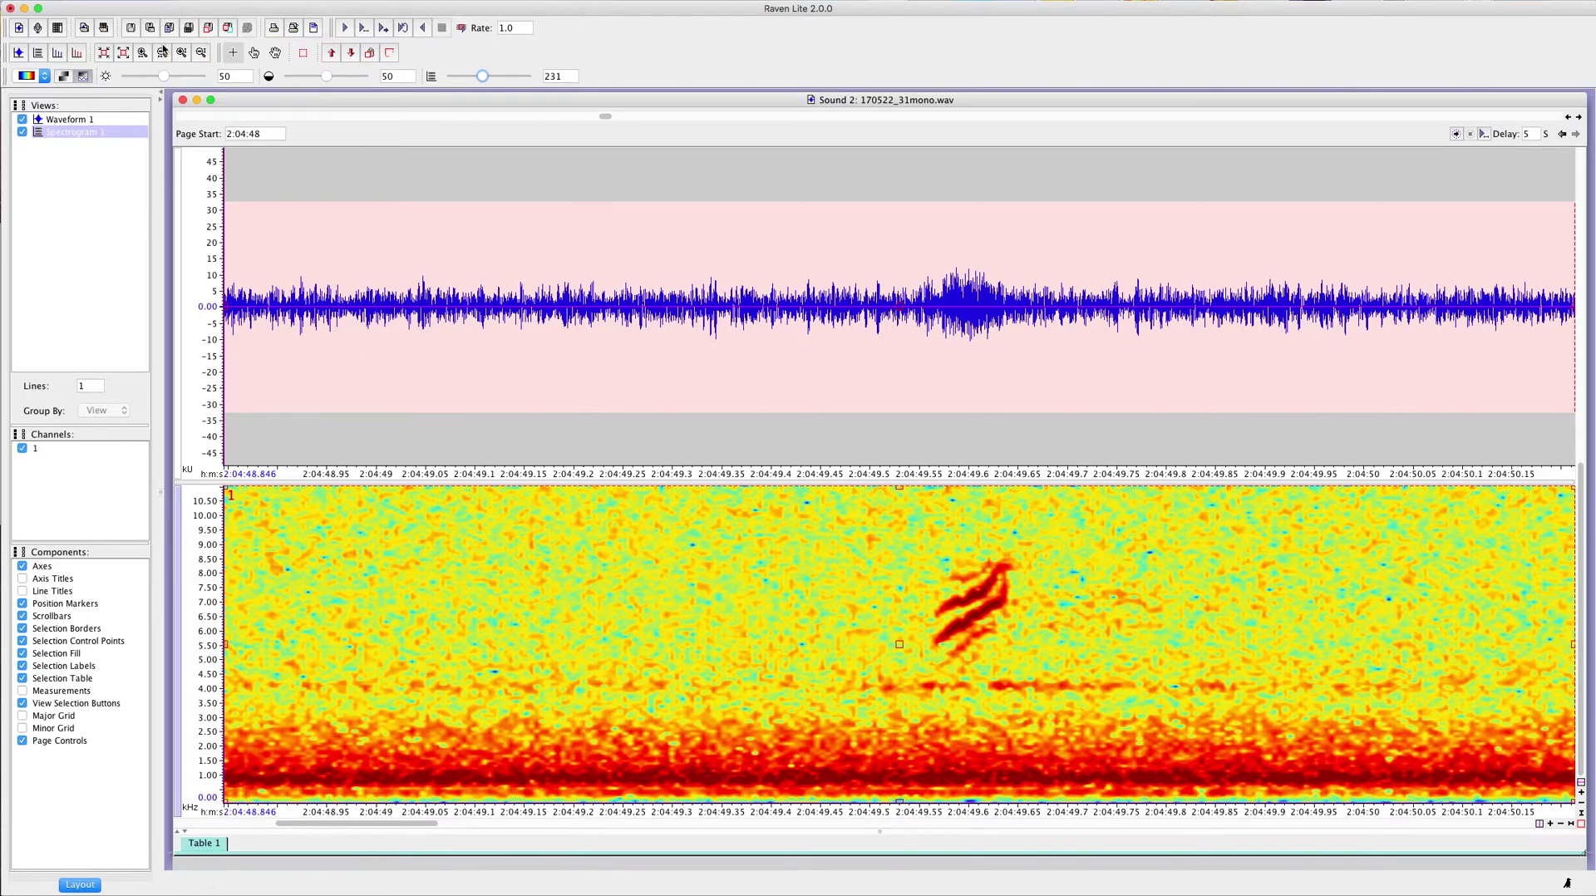
pyautogui.click(123, 53)
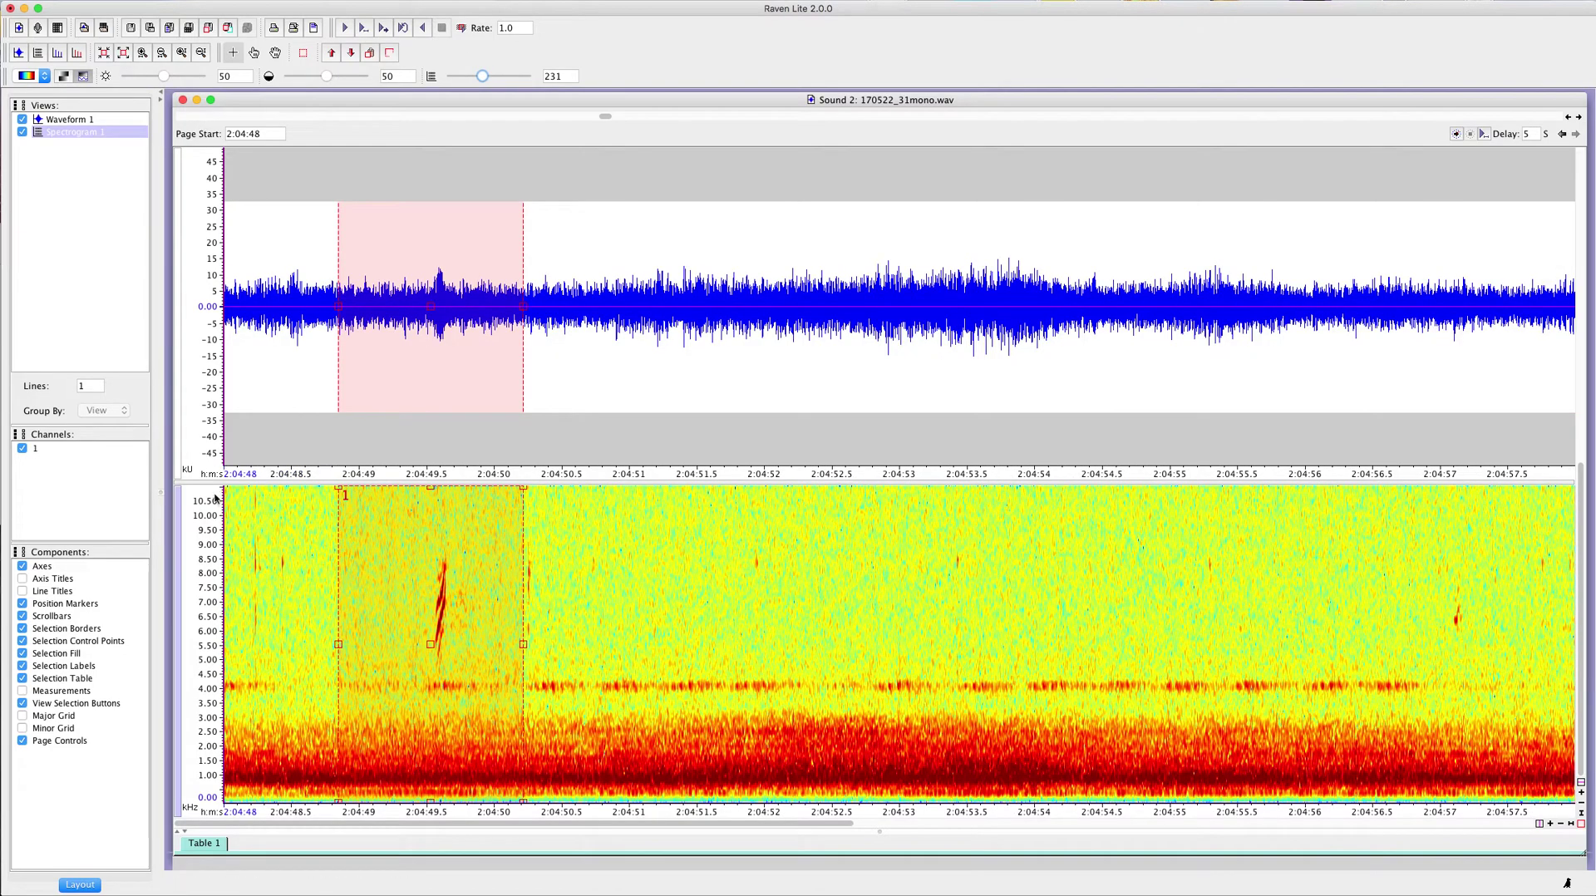
pyautogui.moveTo(483, 76); pyautogui.dragTo(489, 75)
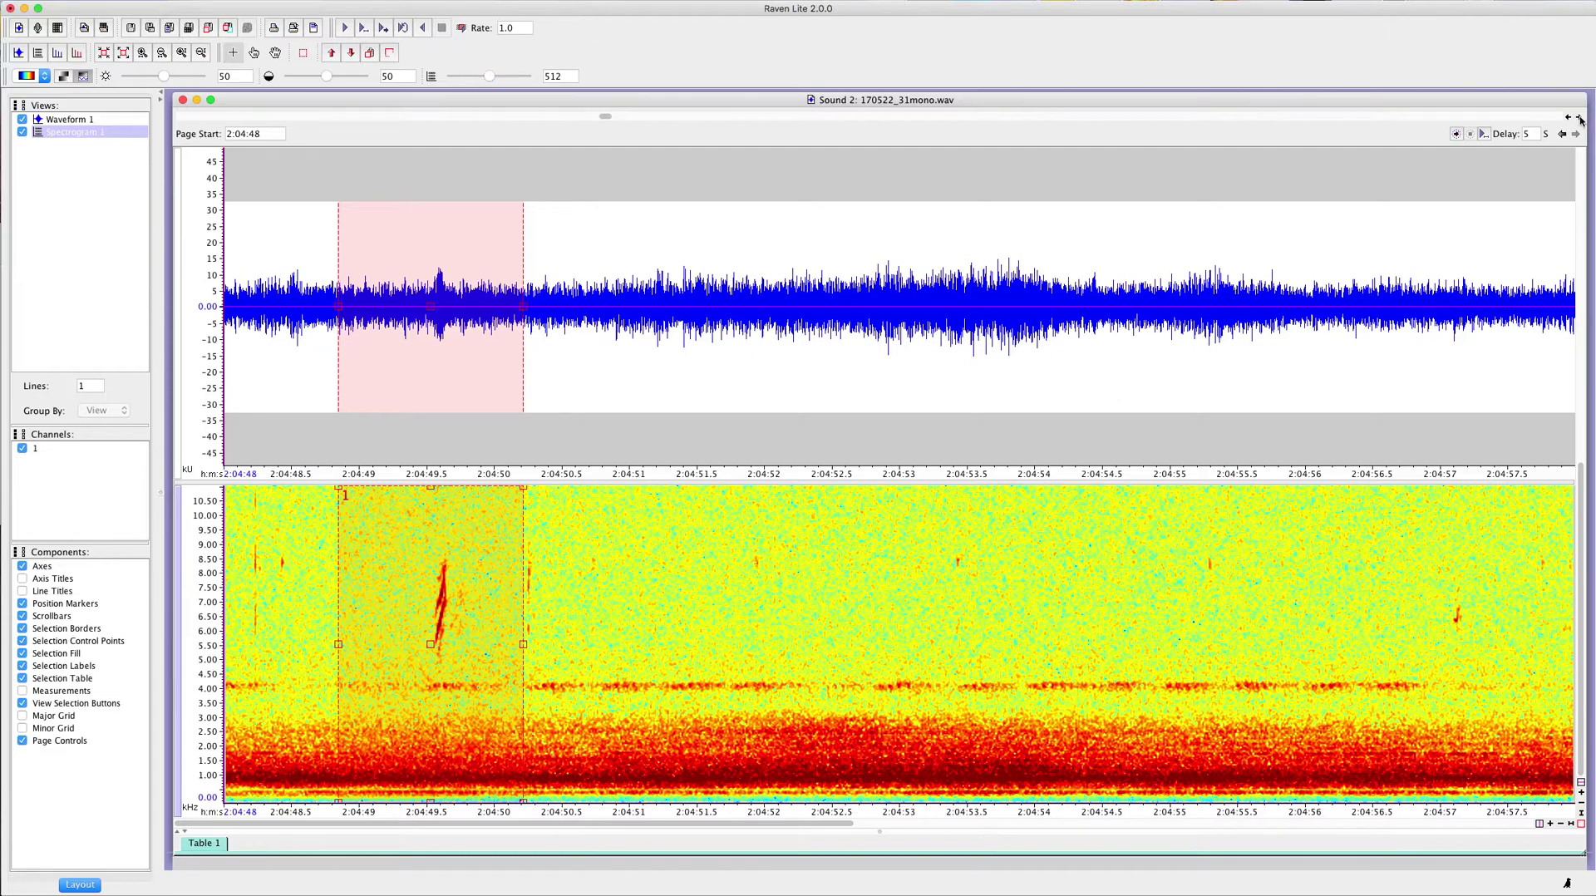
# - Page forward from 2:05:06 to the page starting at 2:06:18
pyautogui.click(1580, 119)
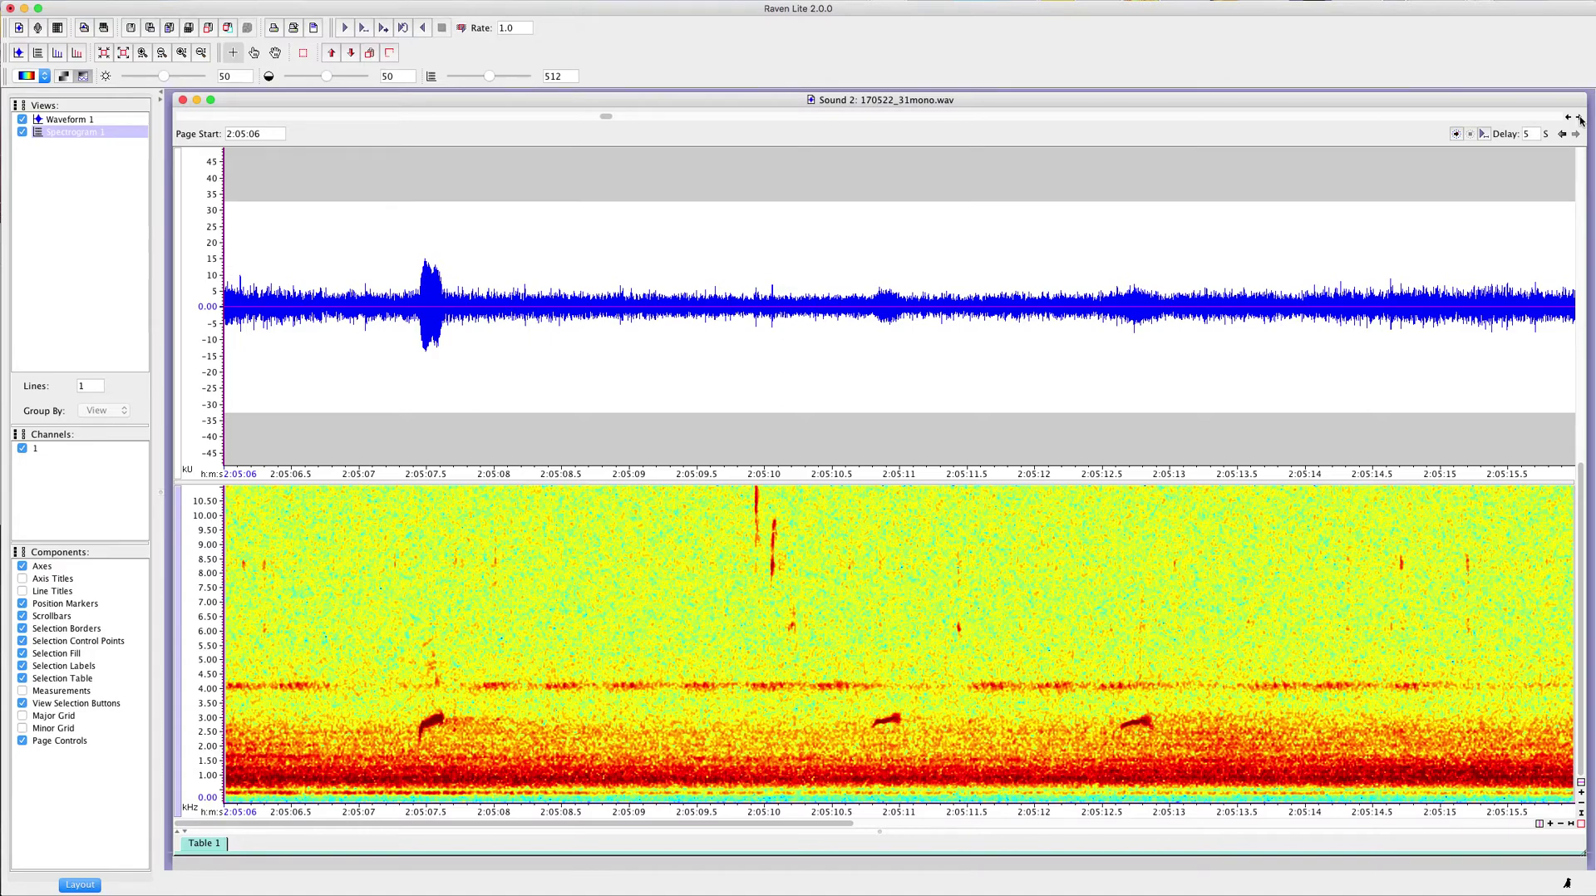
pyautogui.click(1580, 119)
pyautogui.click(1581, 119)
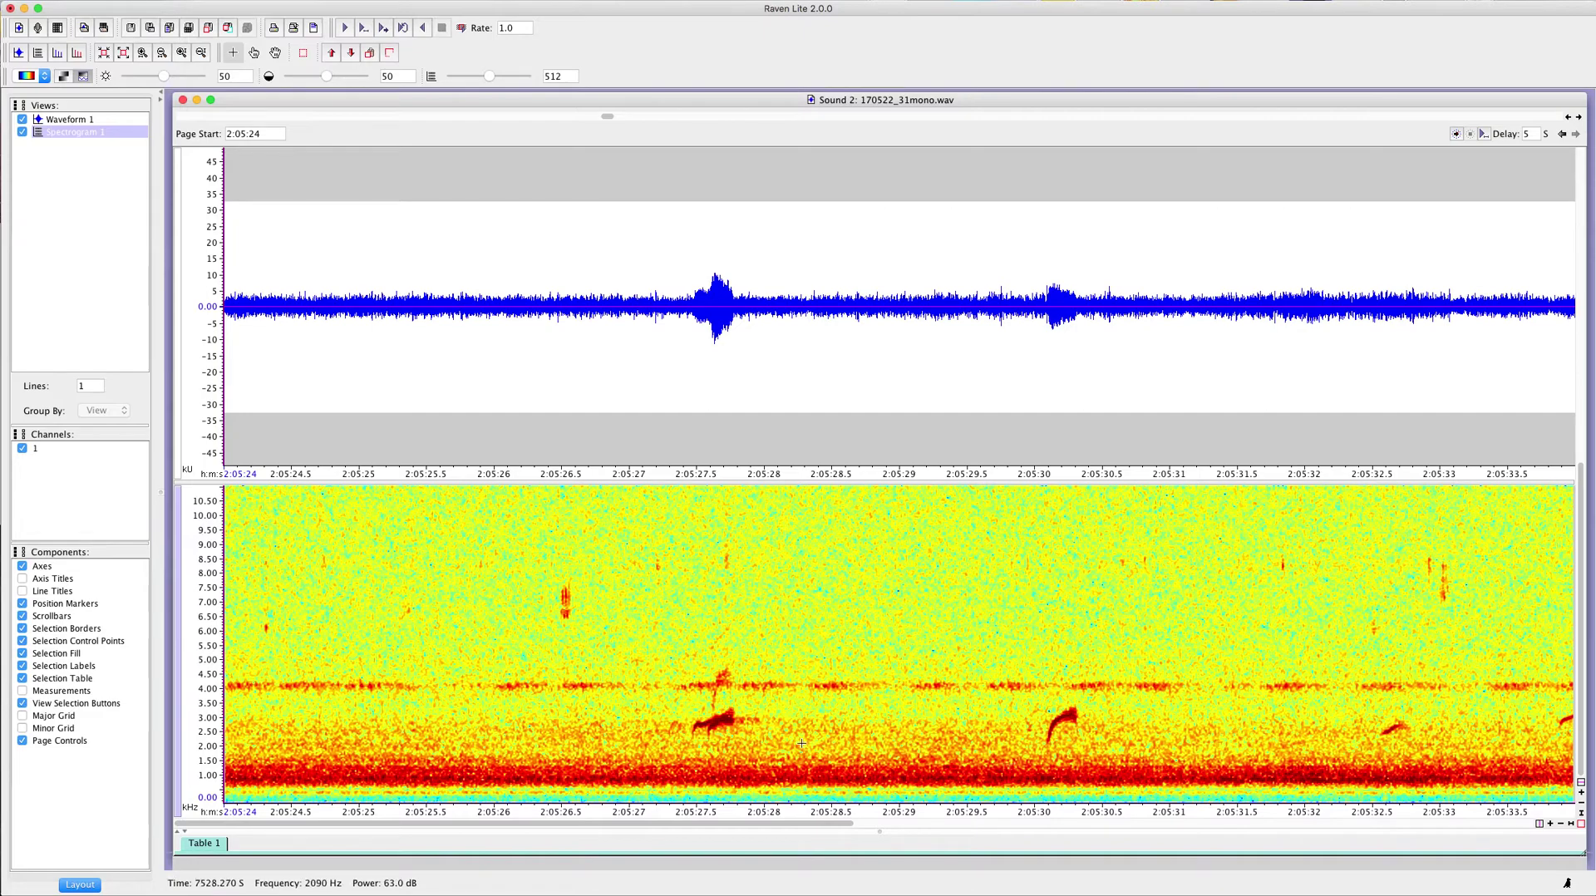
pyautogui.click(1580, 119)
pyautogui.click(1580, 119)
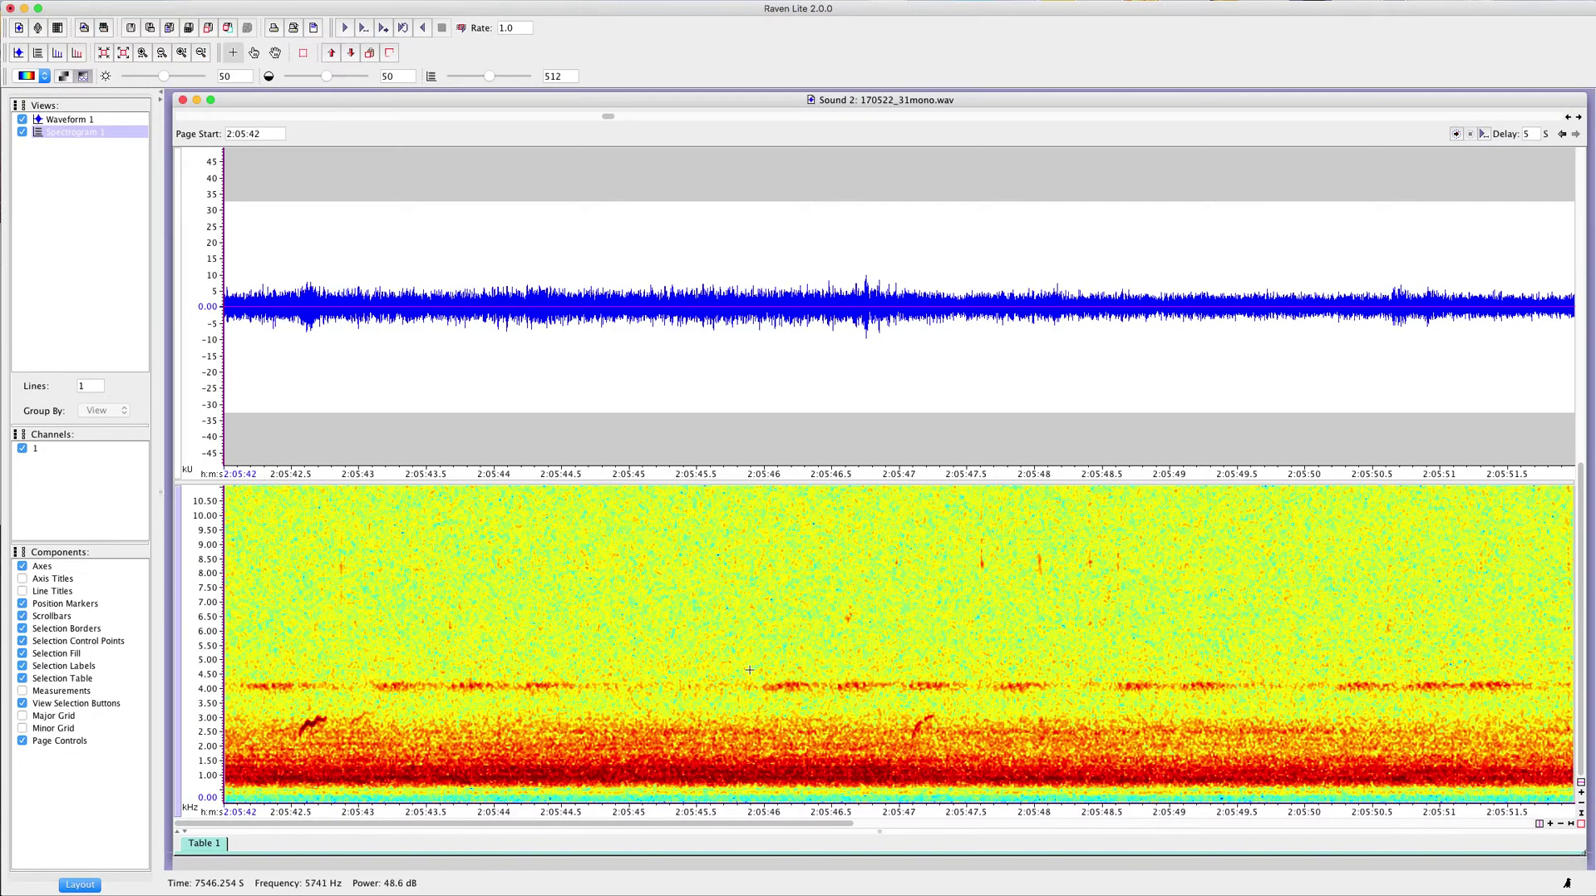
pyautogui.click(1580, 119)
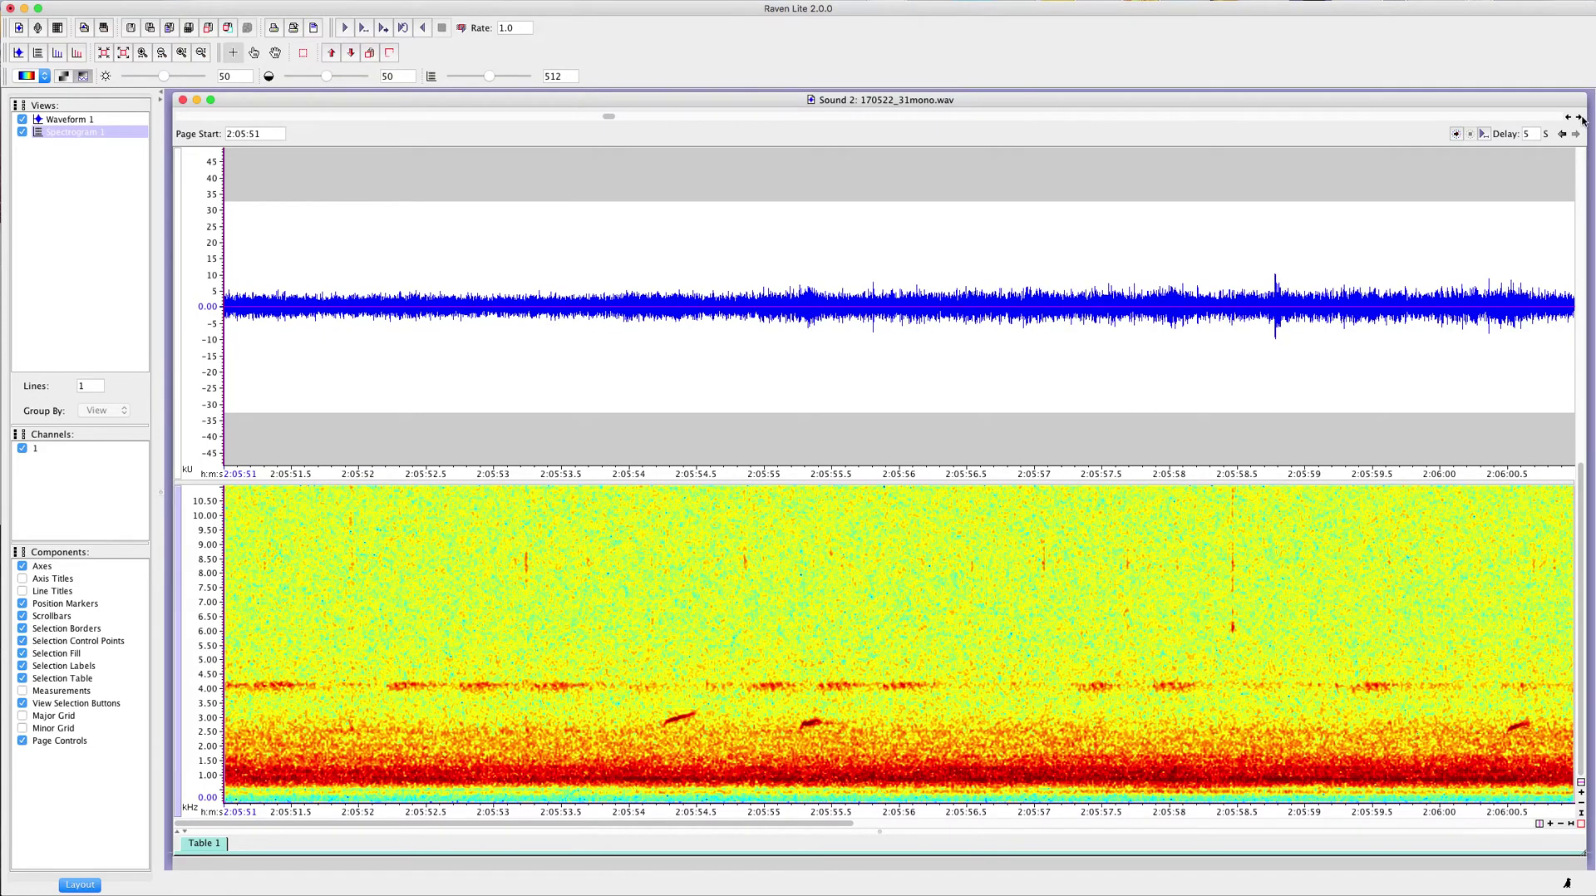
pyautogui.click(1580, 119)
pyautogui.click(1580, 119)
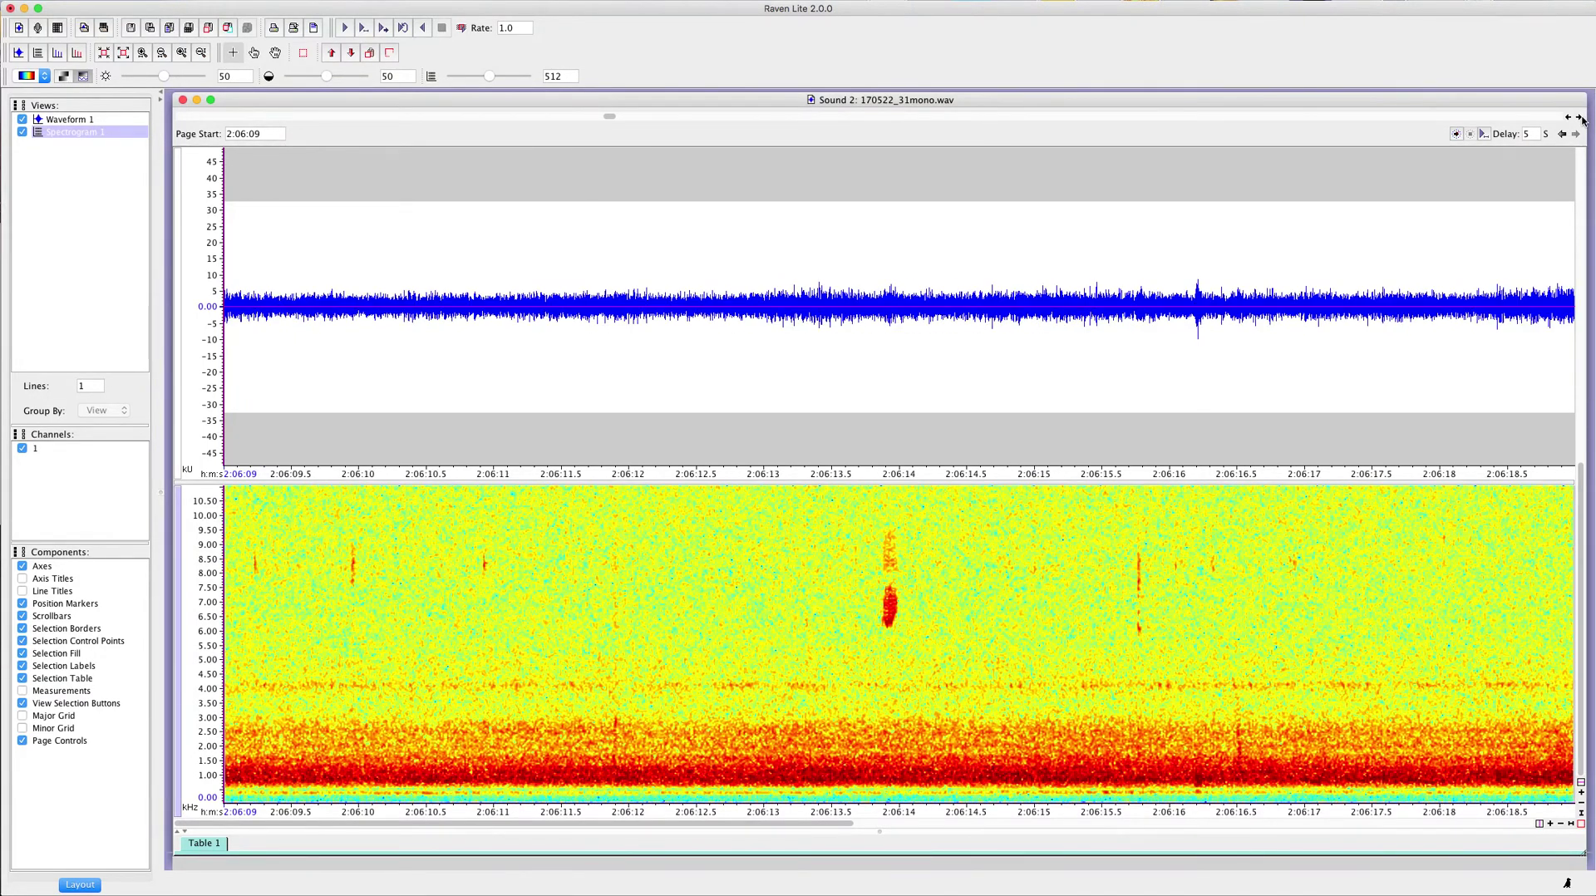
pyautogui.click(1579, 119)
# - Continue paging to 2:07:12, then step back to the 2:07:03 page with the loud burst
pyautogui.click(1568, 120)
pyautogui.click(1578, 118)
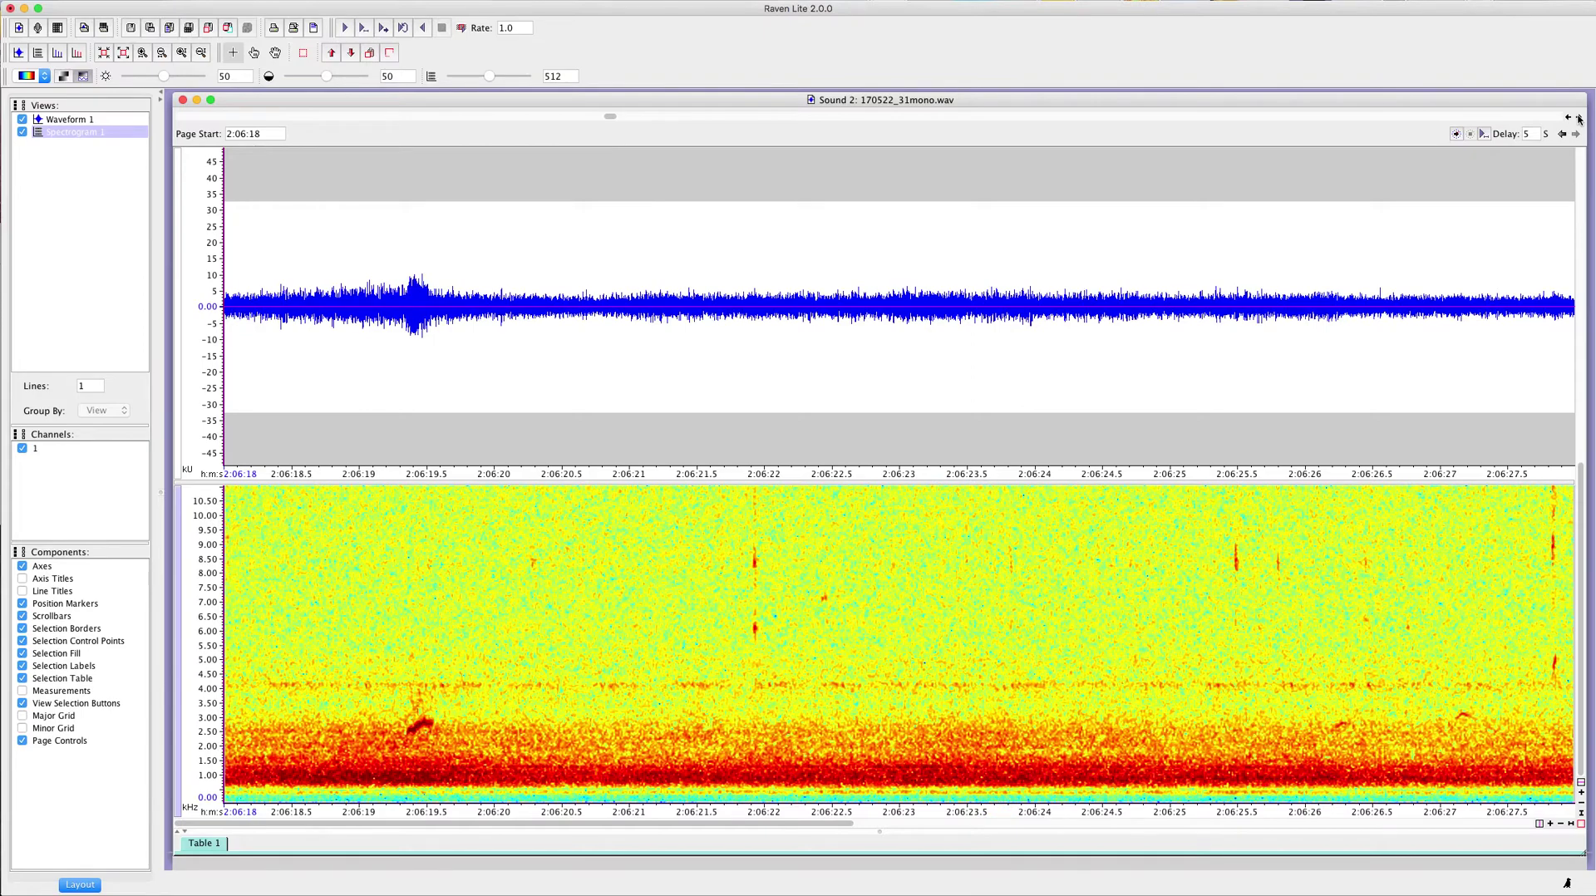
pyautogui.click(1579, 119)
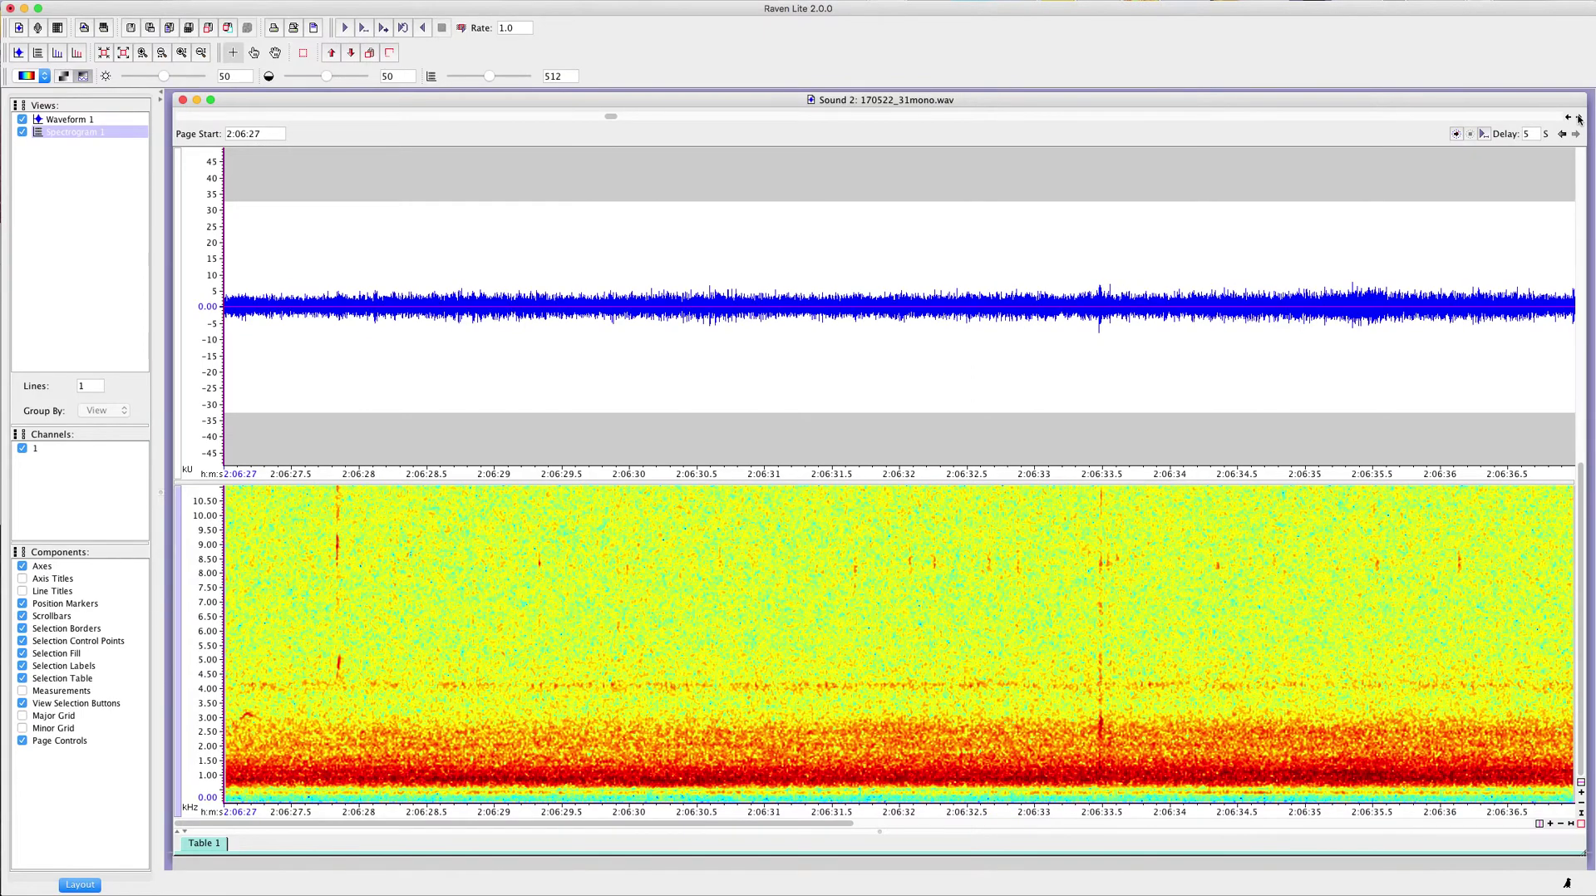
pyautogui.click(1578, 119)
pyautogui.click(1579, 119)
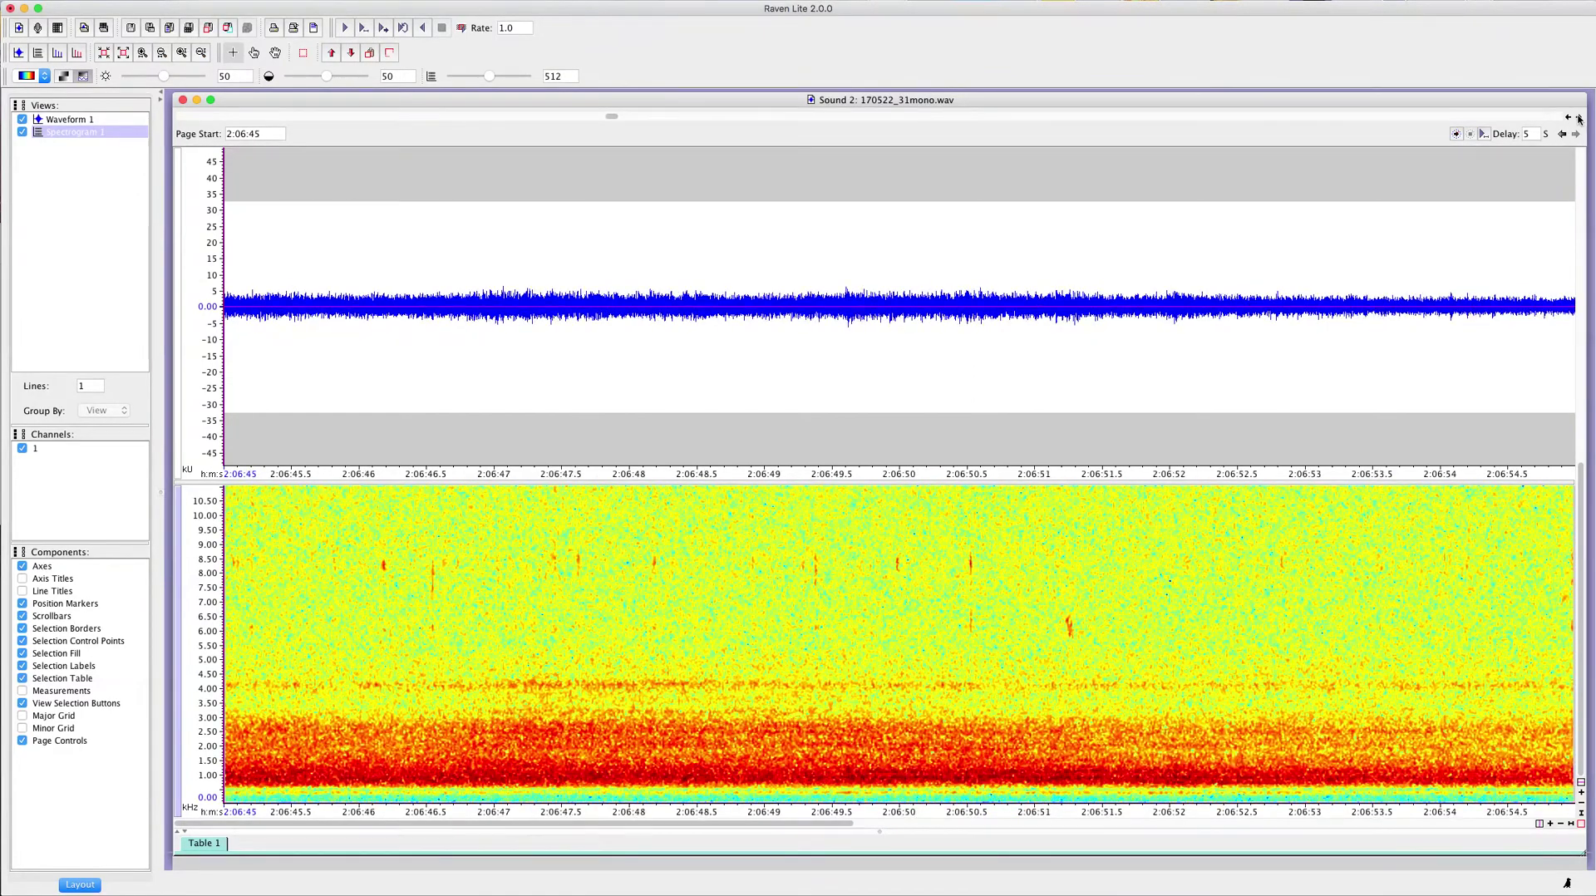
pyautogui.click(1579, 119)
pyautogui.click(1578, 119)
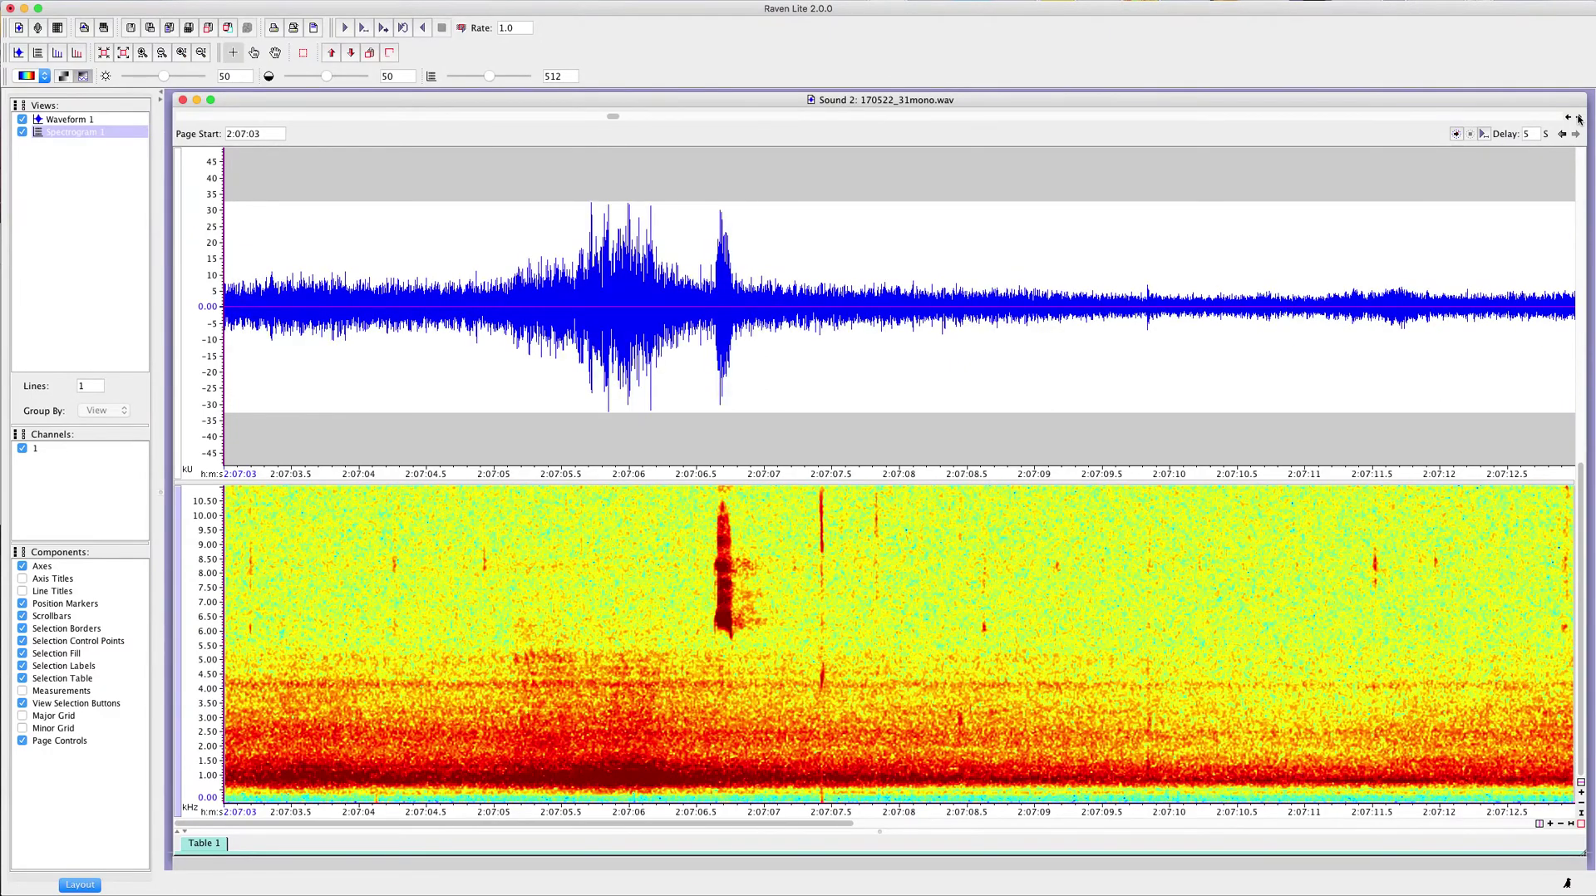
pyautogui.click(1578, 119)
pyautogui.click(1568, 118)
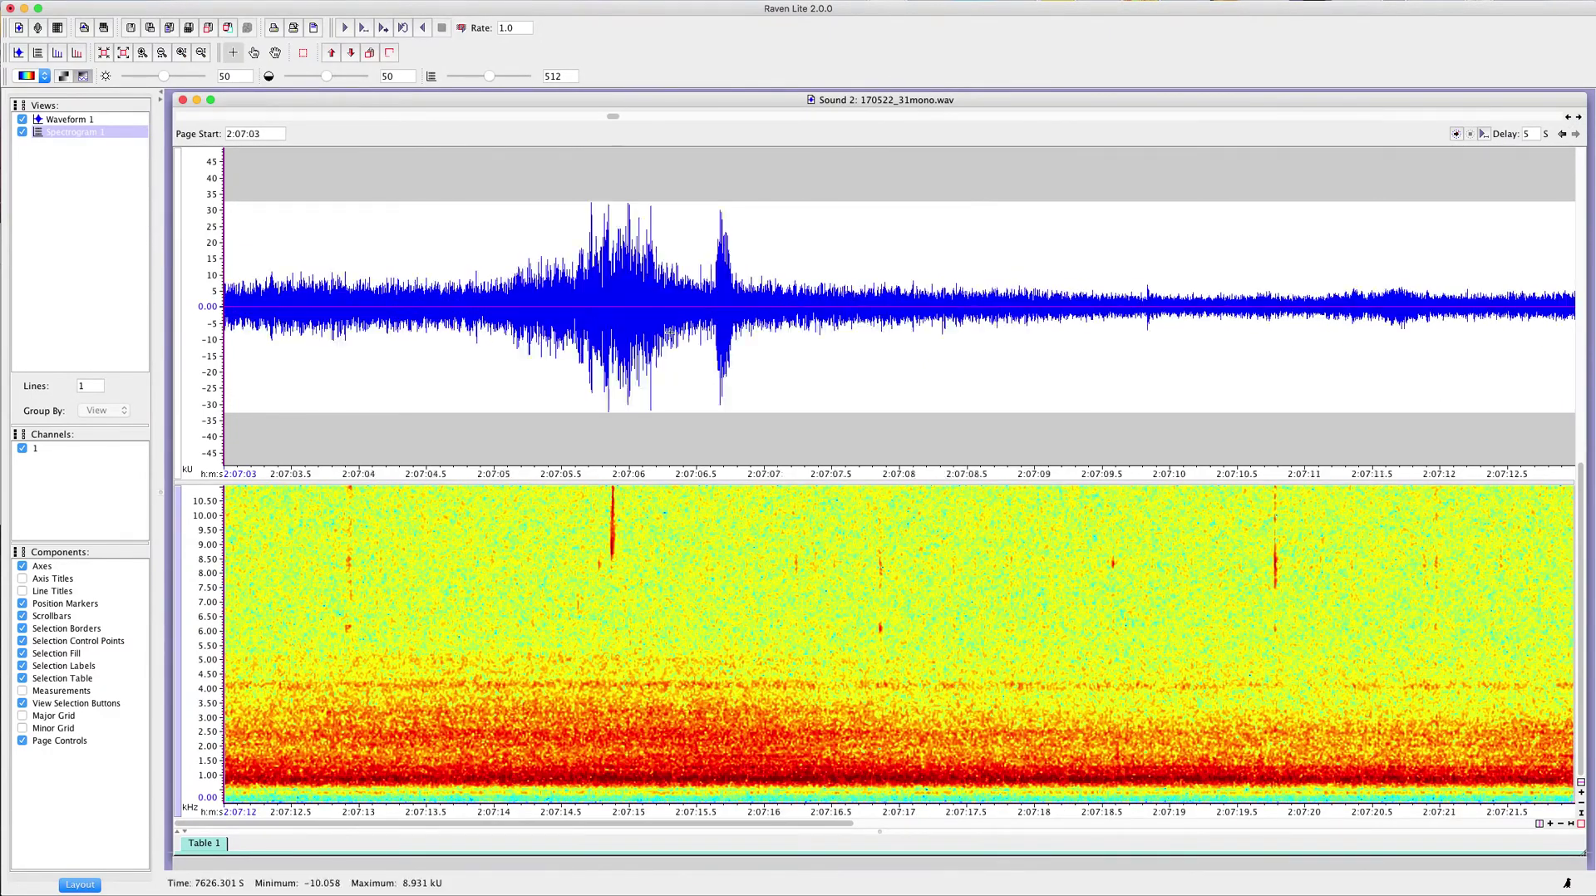
# - Select the loud buzz from 2:07:06.2 to 2:07:07.7 and play it back twice
pyautogui.moveTo(856, 359); pyautogui.dragTo(656, 360)
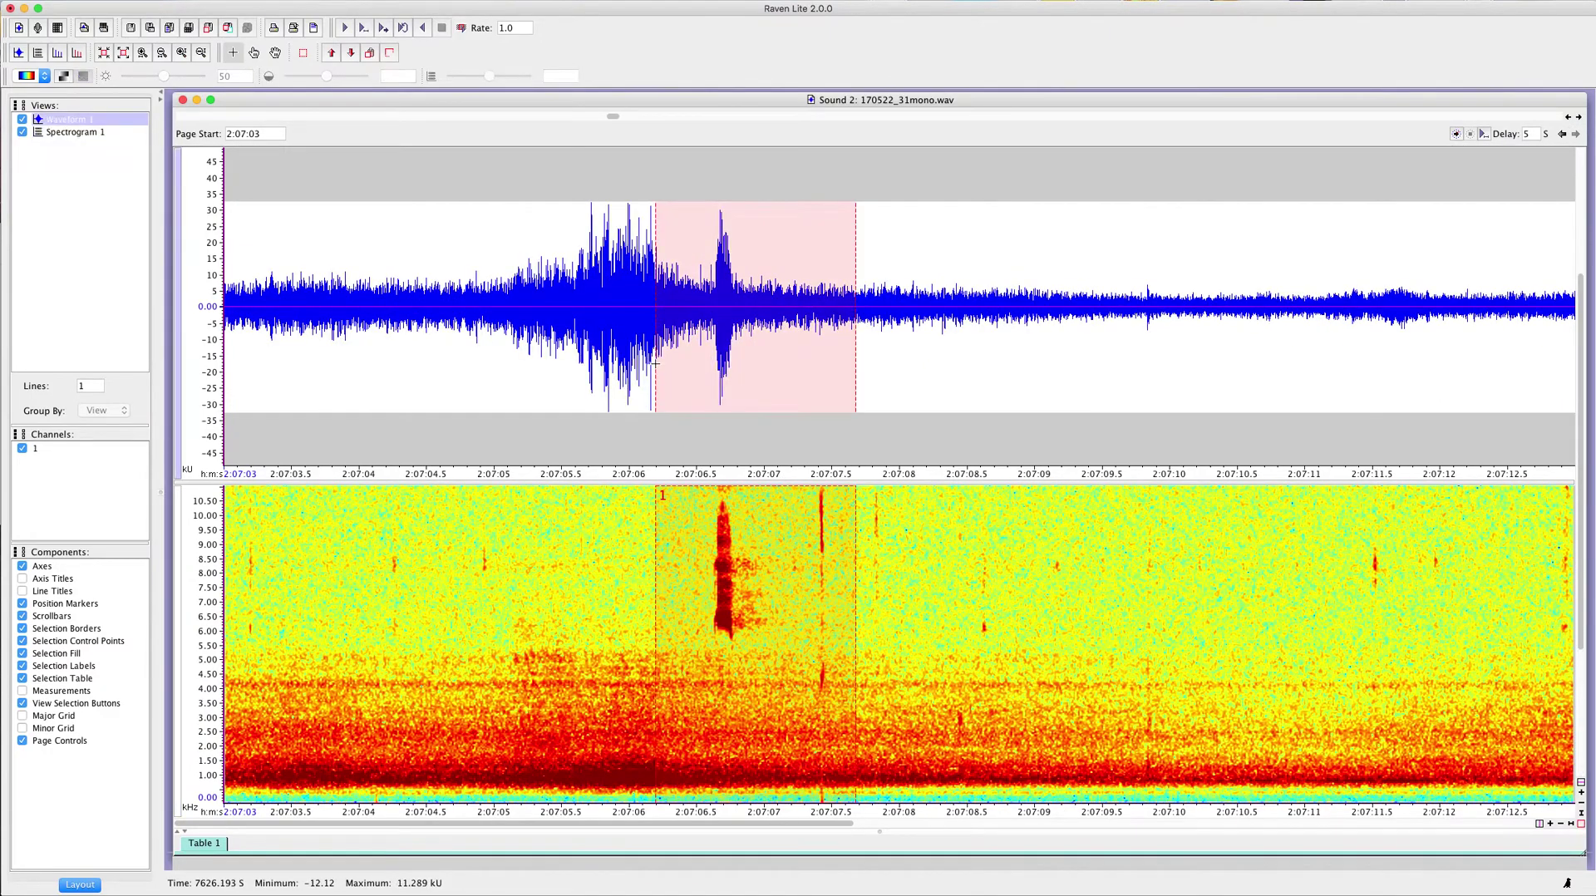
pyautogui.click(344, 29)
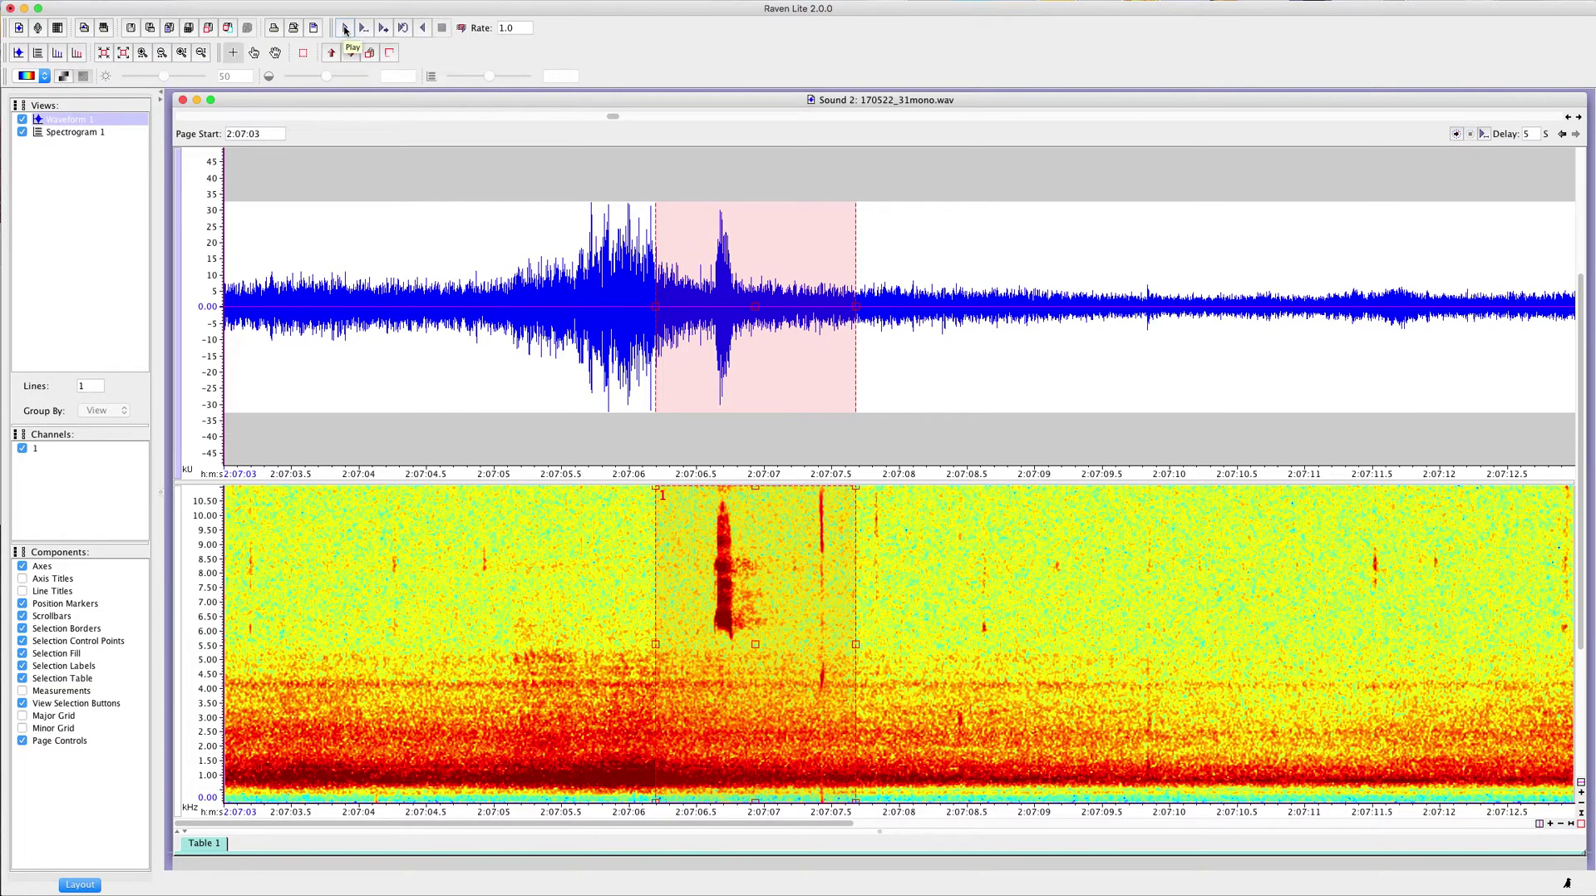
pyautogui.click(345, 30)
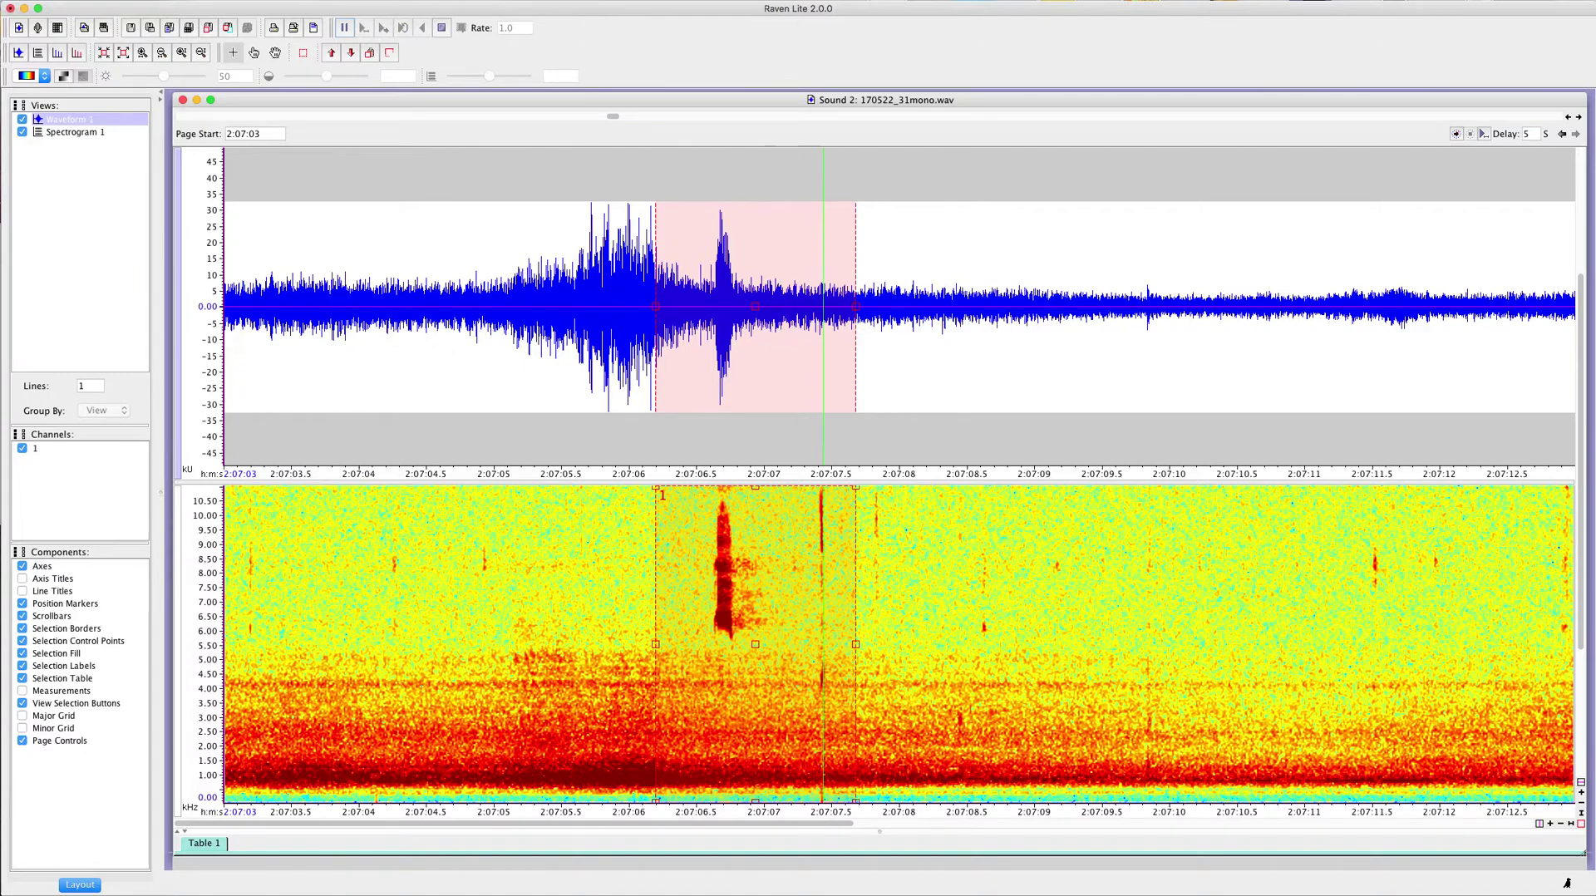
# - Page forward through the recording, scanning each page, until Page Start reads 2:08:33
pyautogui.click(1580, 117)
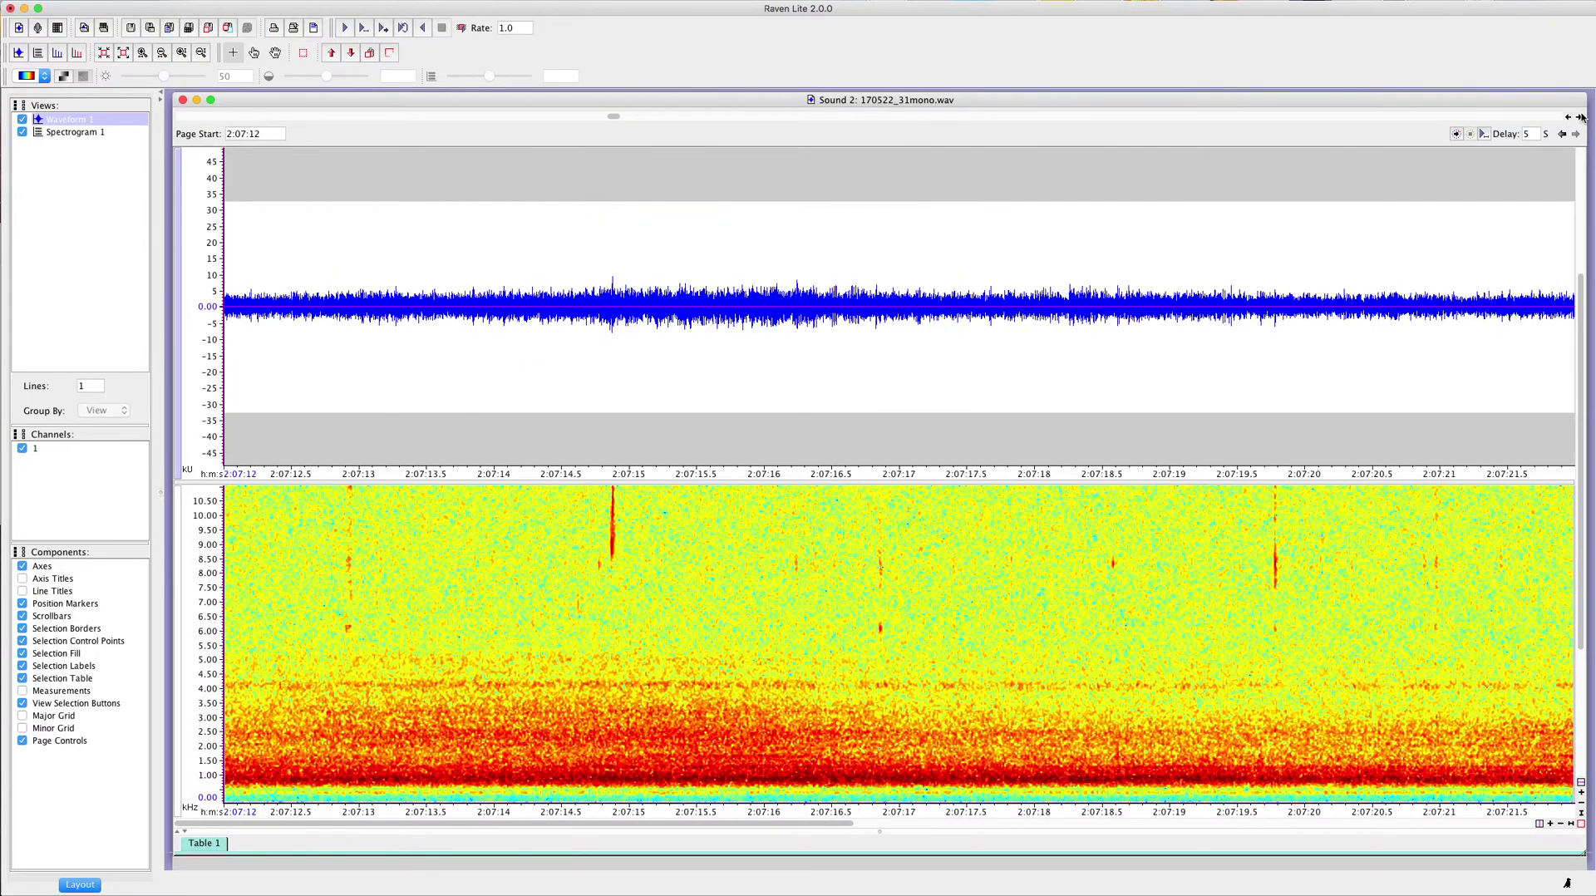
pyautogui.click(1580, 118)
pyautogui.click(1580, 117)
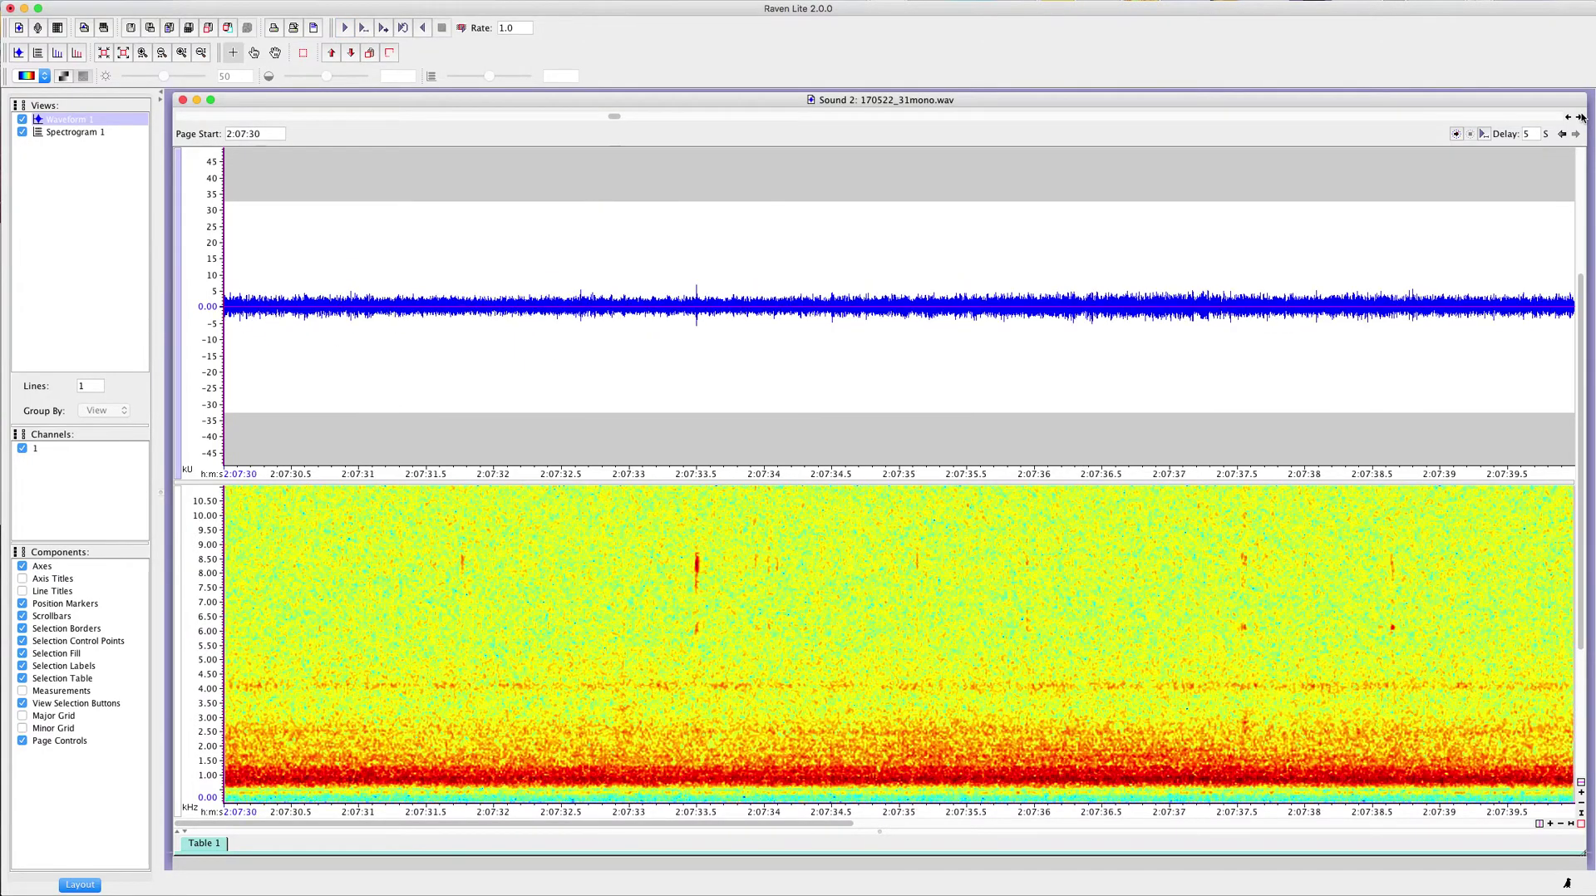
pyautogui.click(1580, 117)
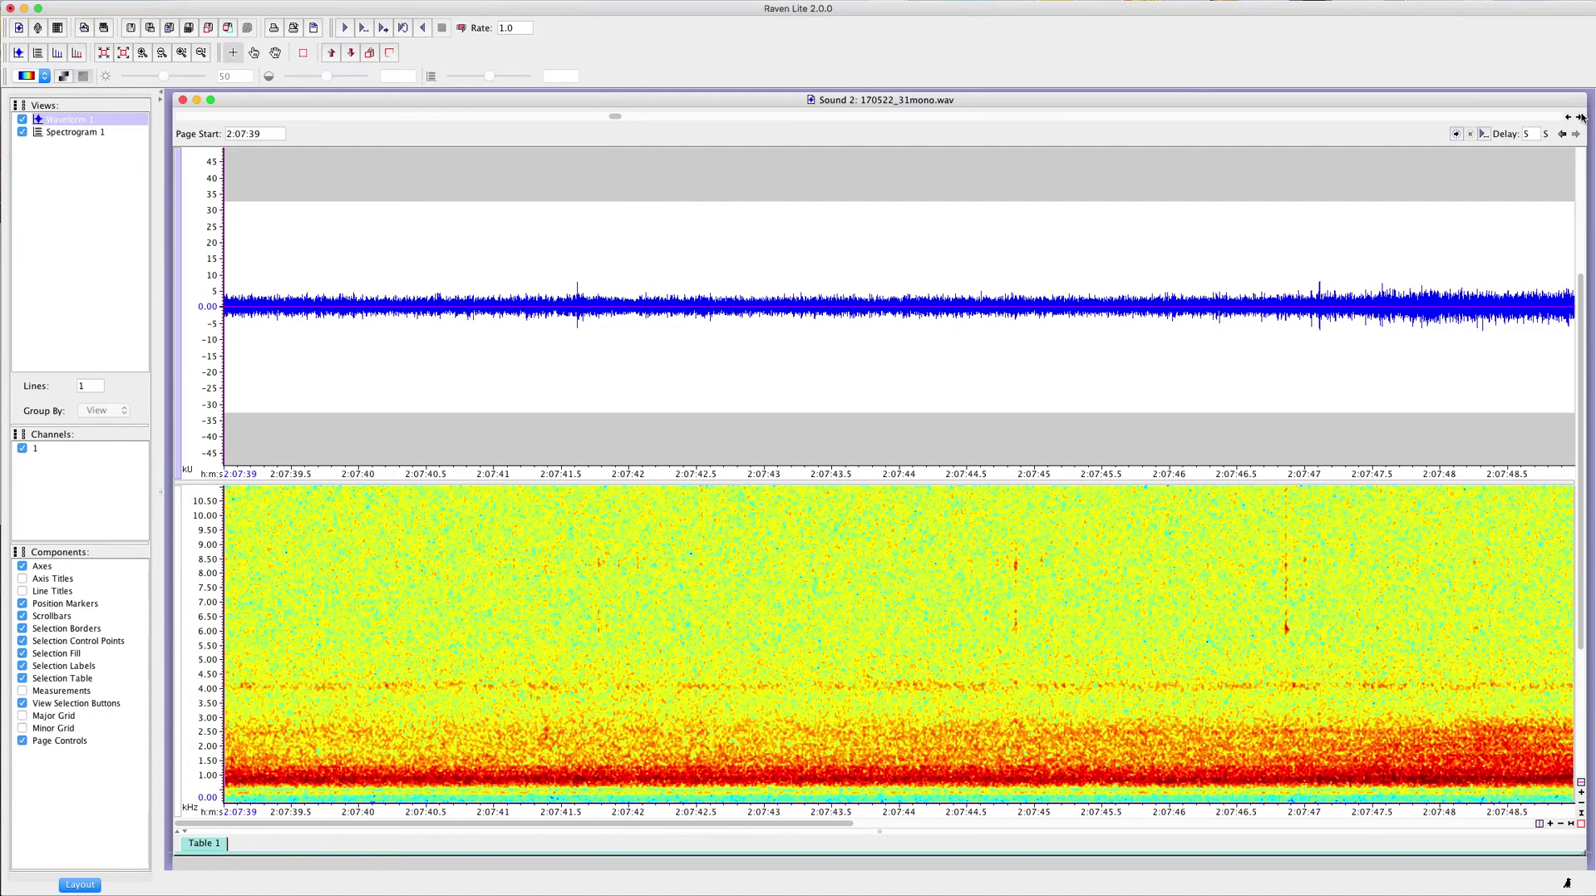
pyautogui.click(1580, 118)
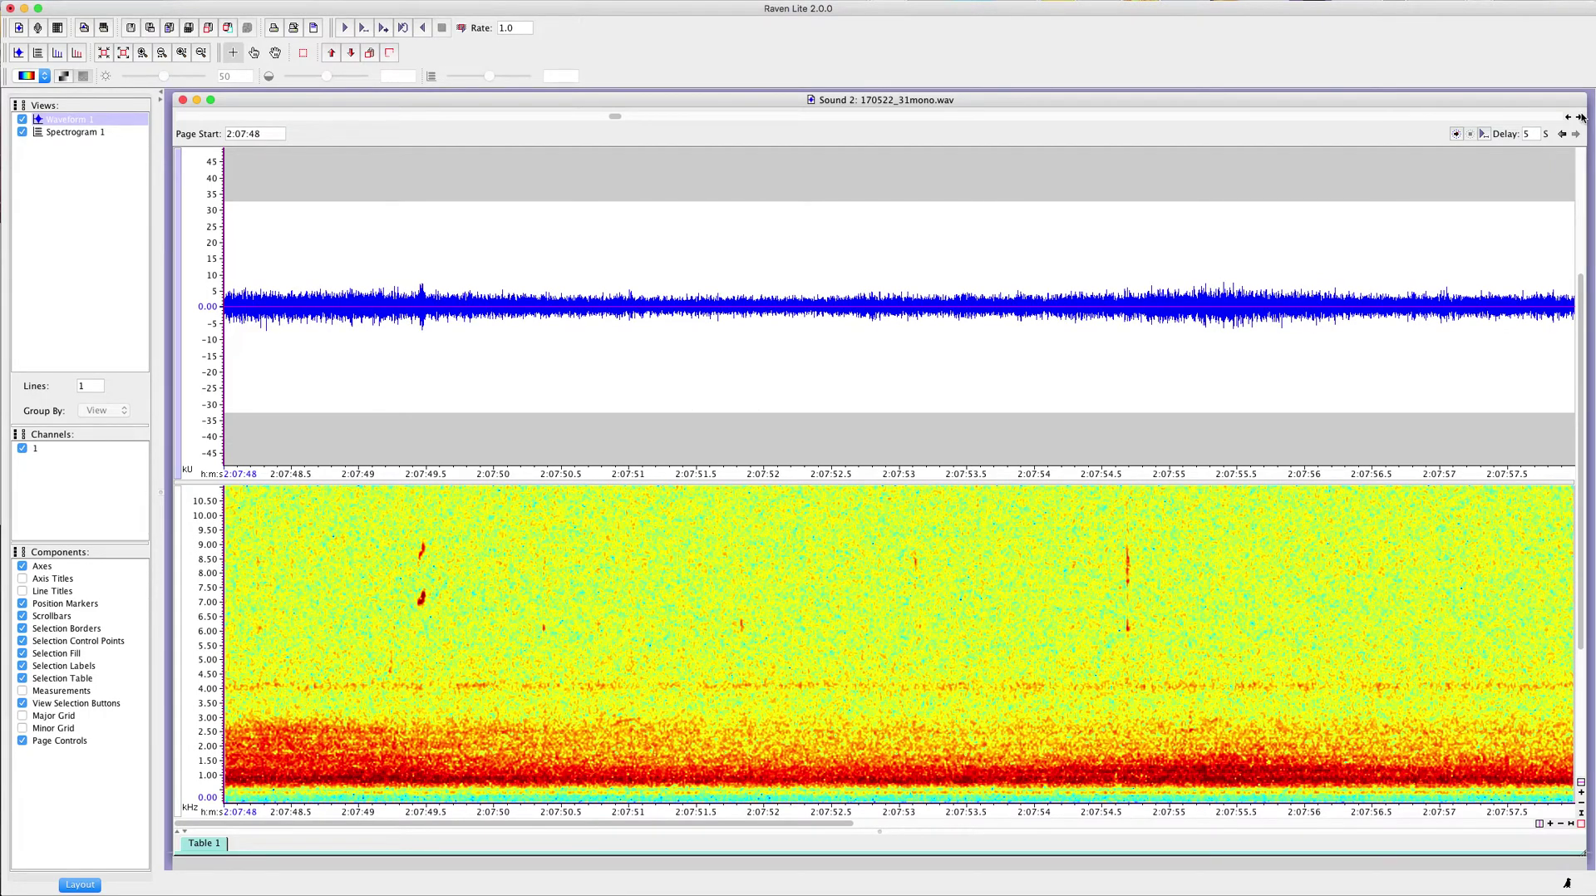
pyautogui.click(1580, 117)
pyautogui.click(1580, 118)
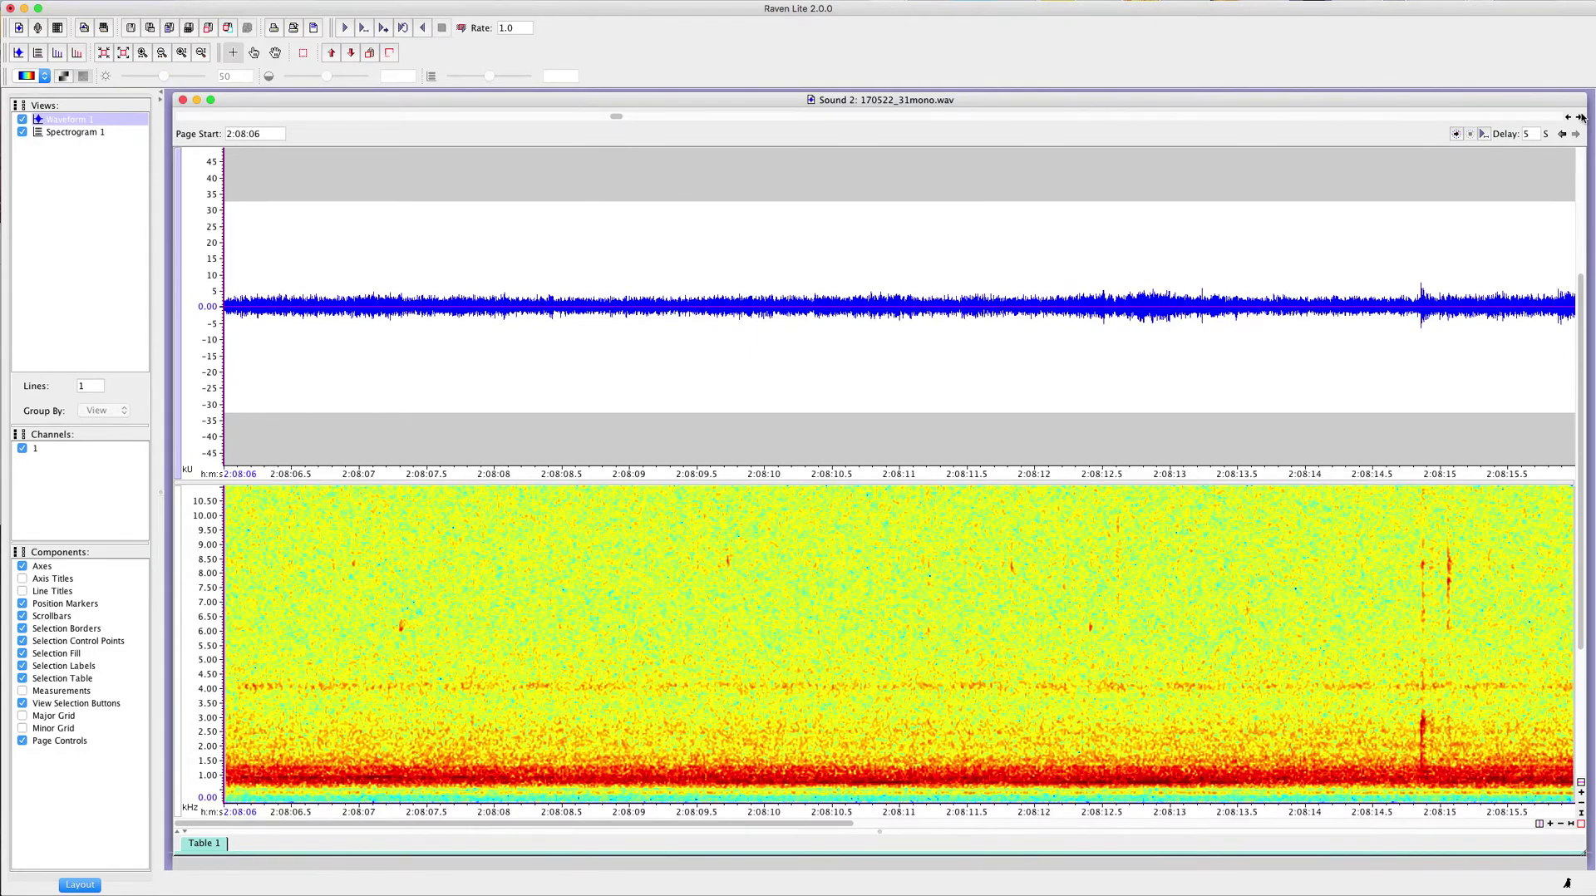
pyautogui.click(1580, 117)
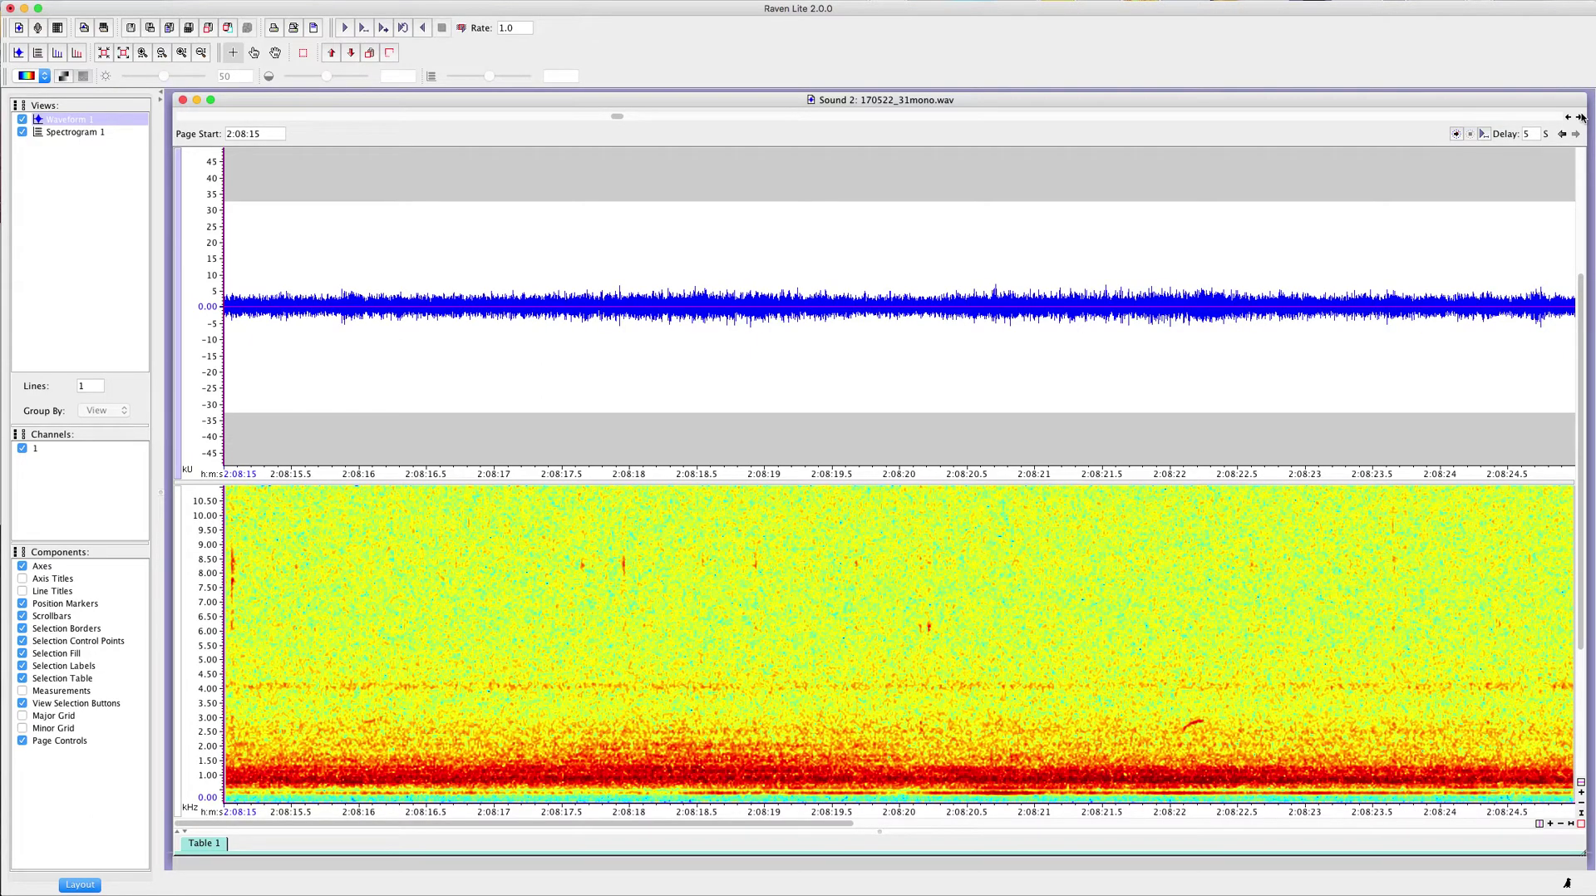
pyautogui.click(1580, 117)
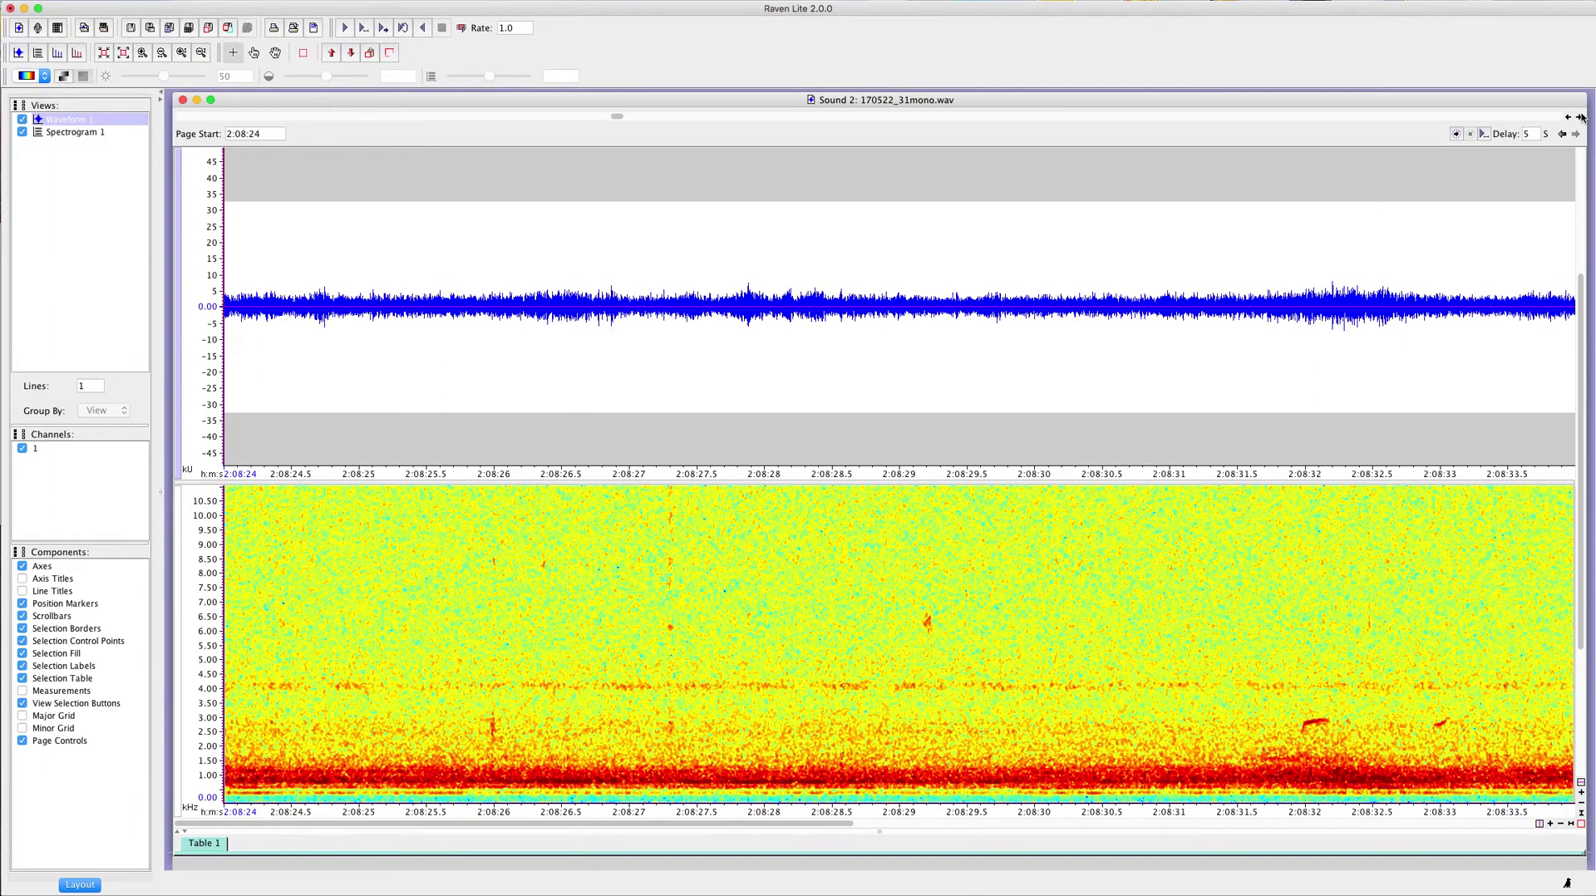
pyautogui.click(1580, 117)
# - Keep paging forward past 2:09 and 2:10 until the page starting 2:10:30 appears
pyautogui.click(1580, 117)
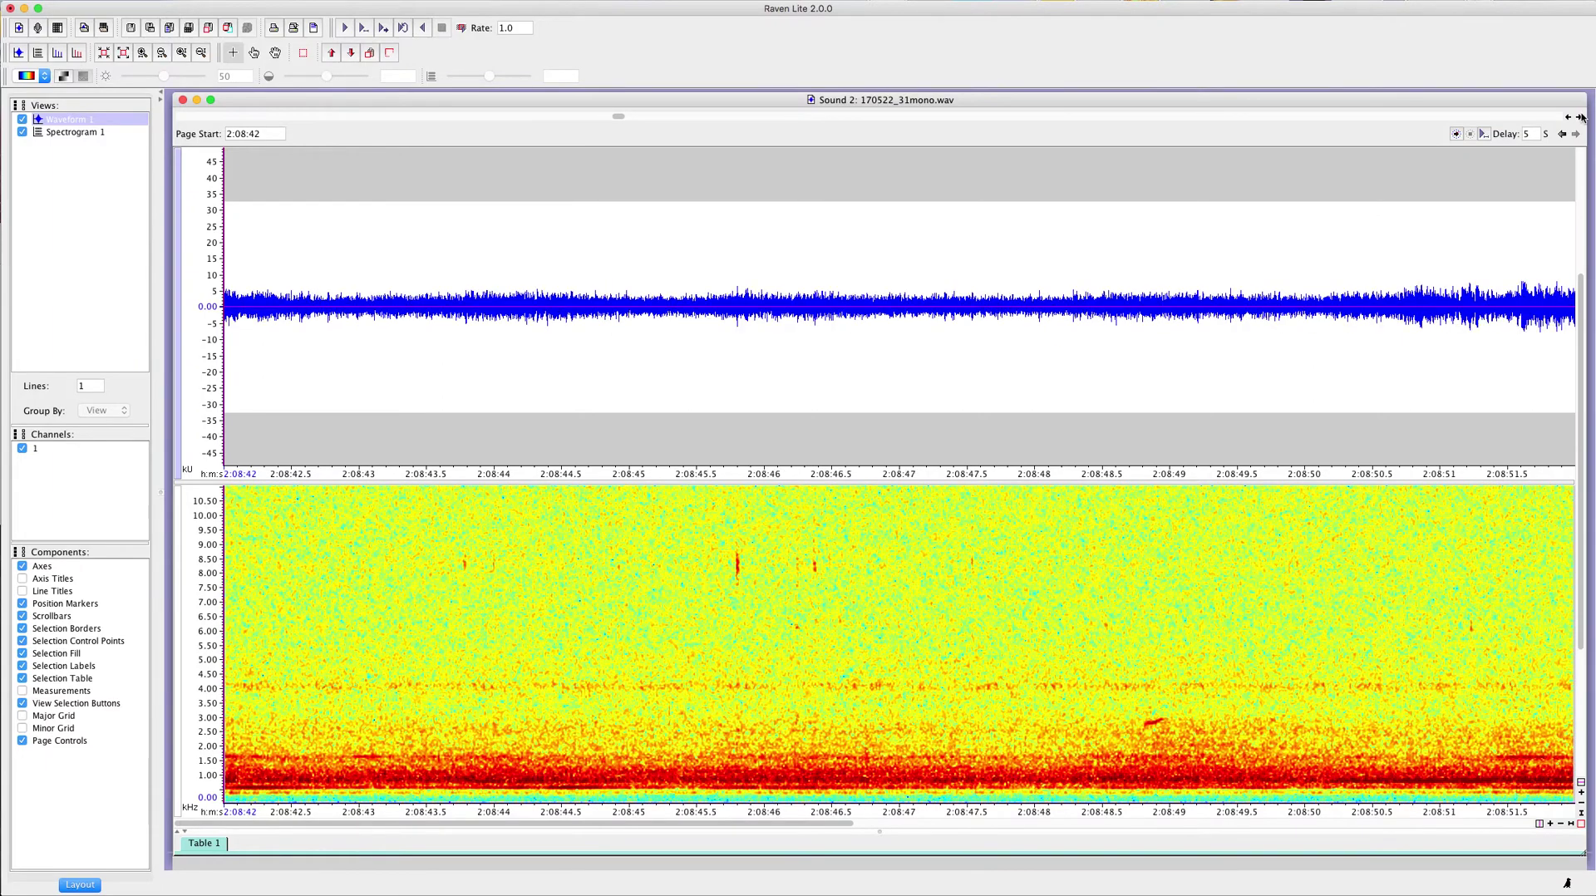
pyautogui.click(1580, 118)
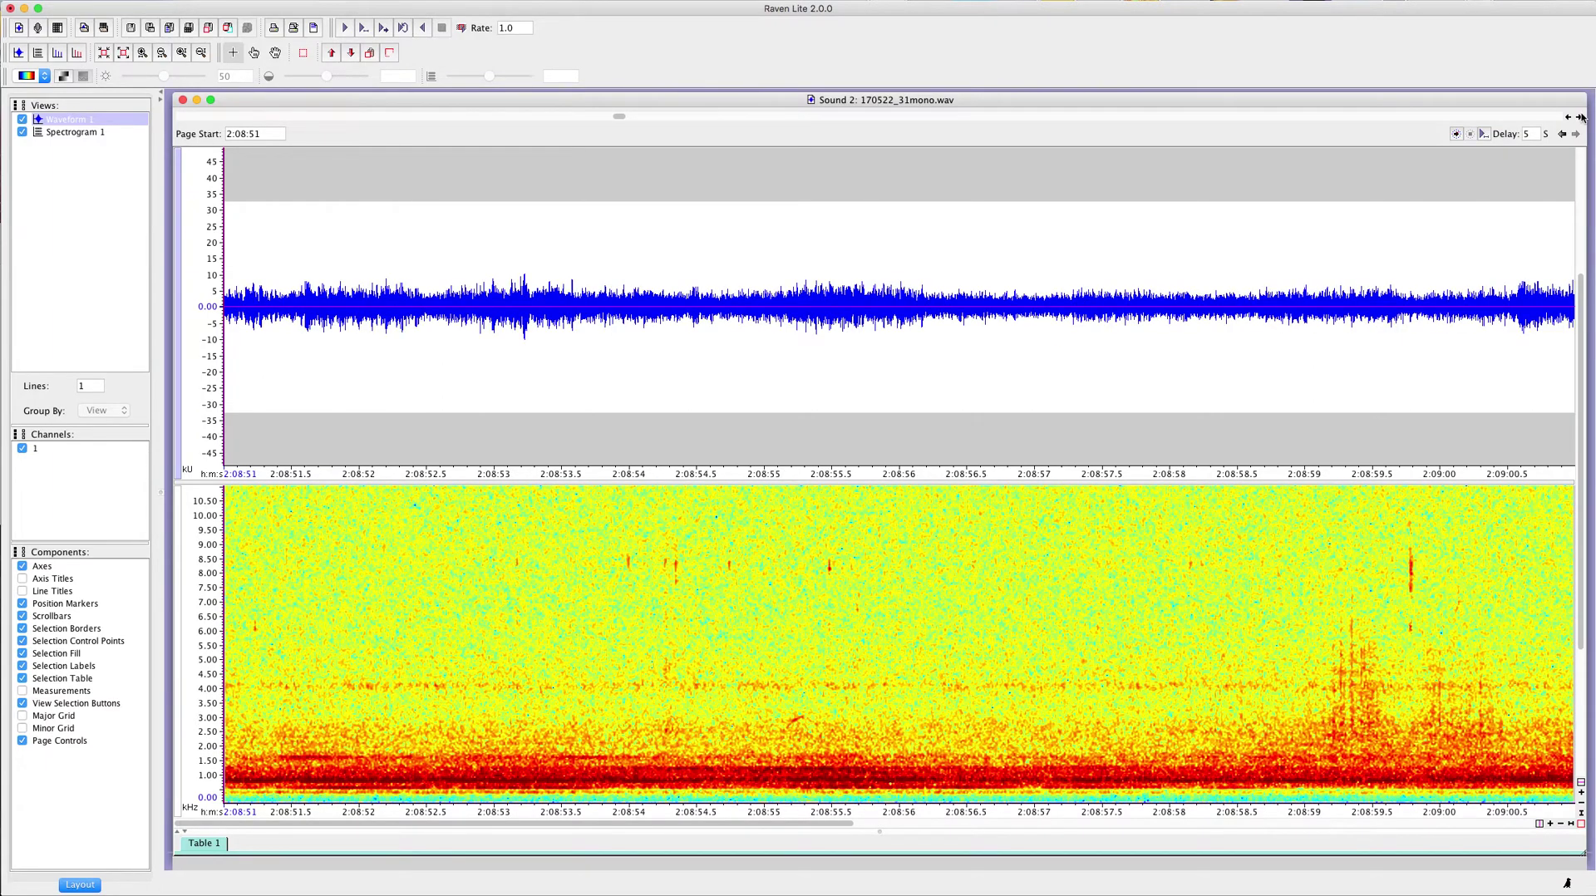
pyautogui.click(1580, 117)
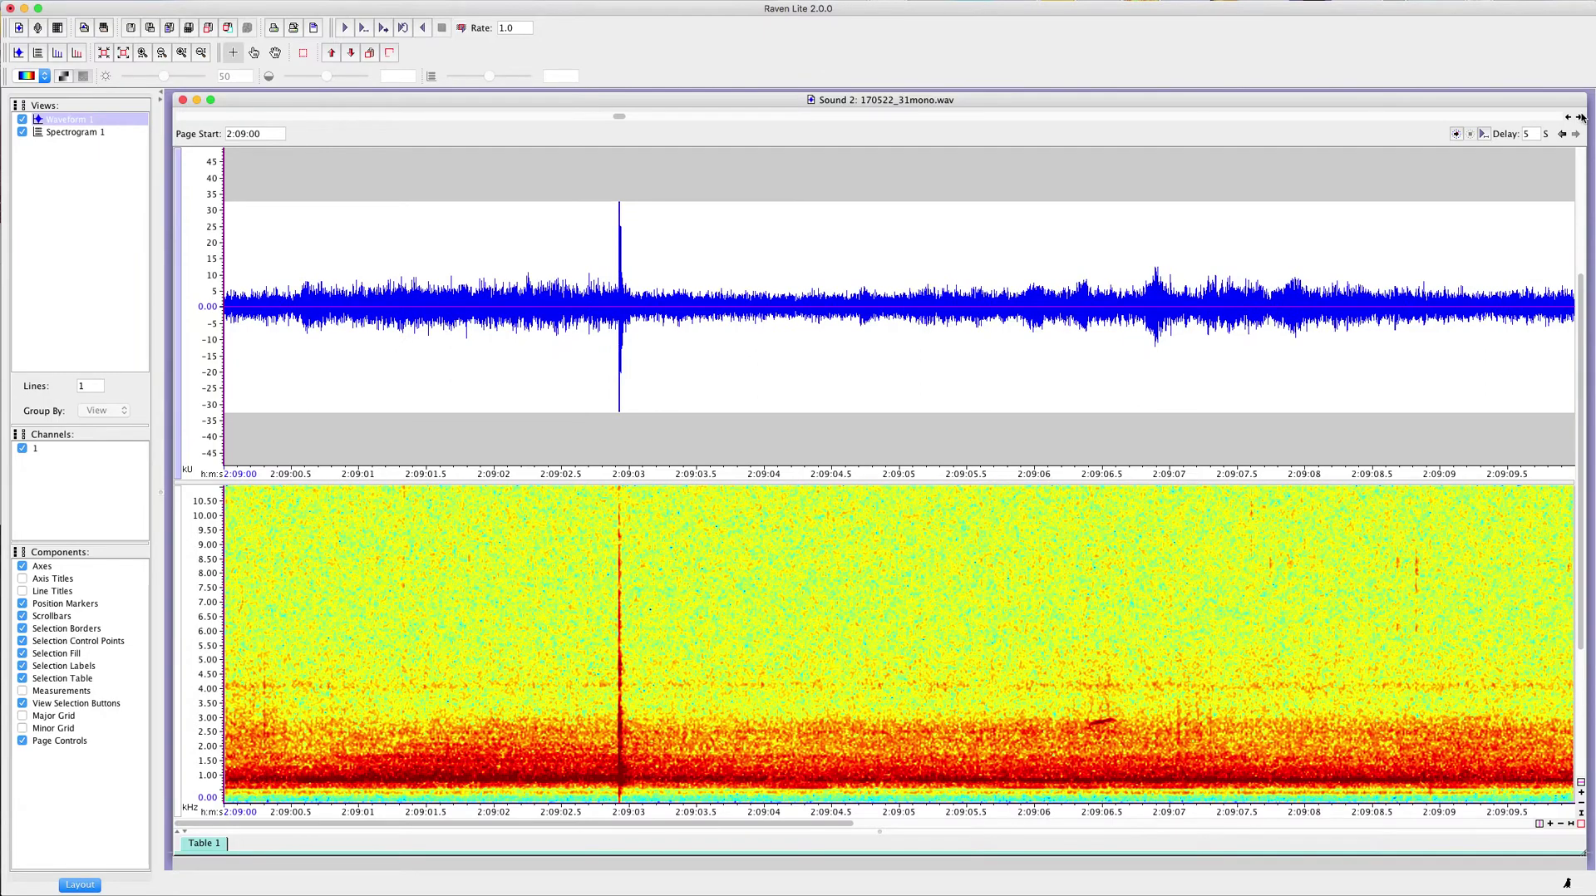
pyautogui.click(1581, 117)
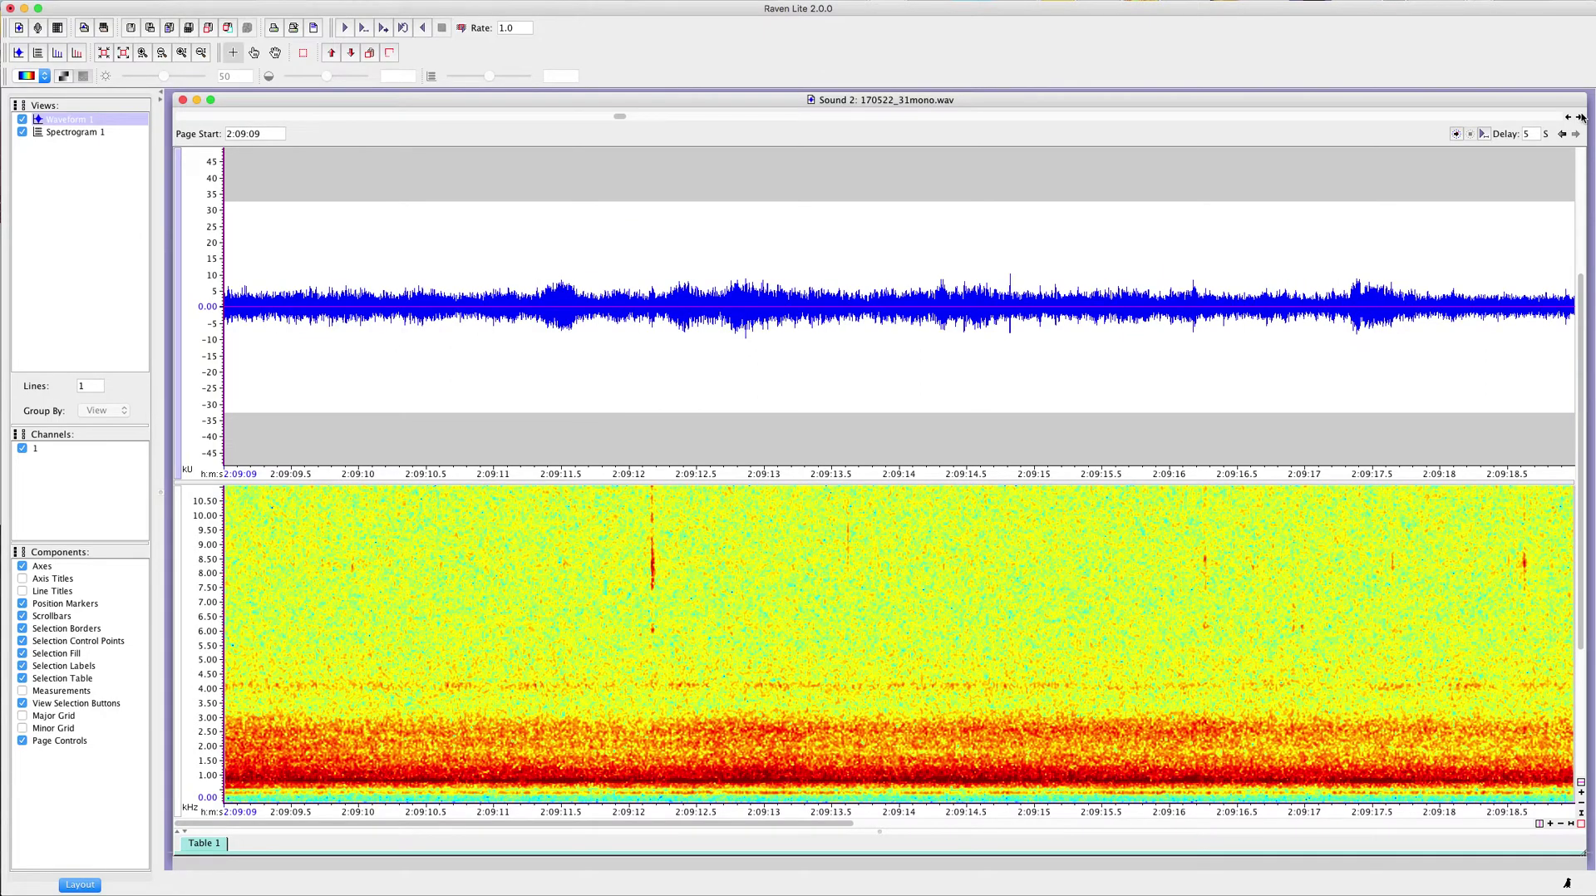
pyautogui.click(1580, 117)
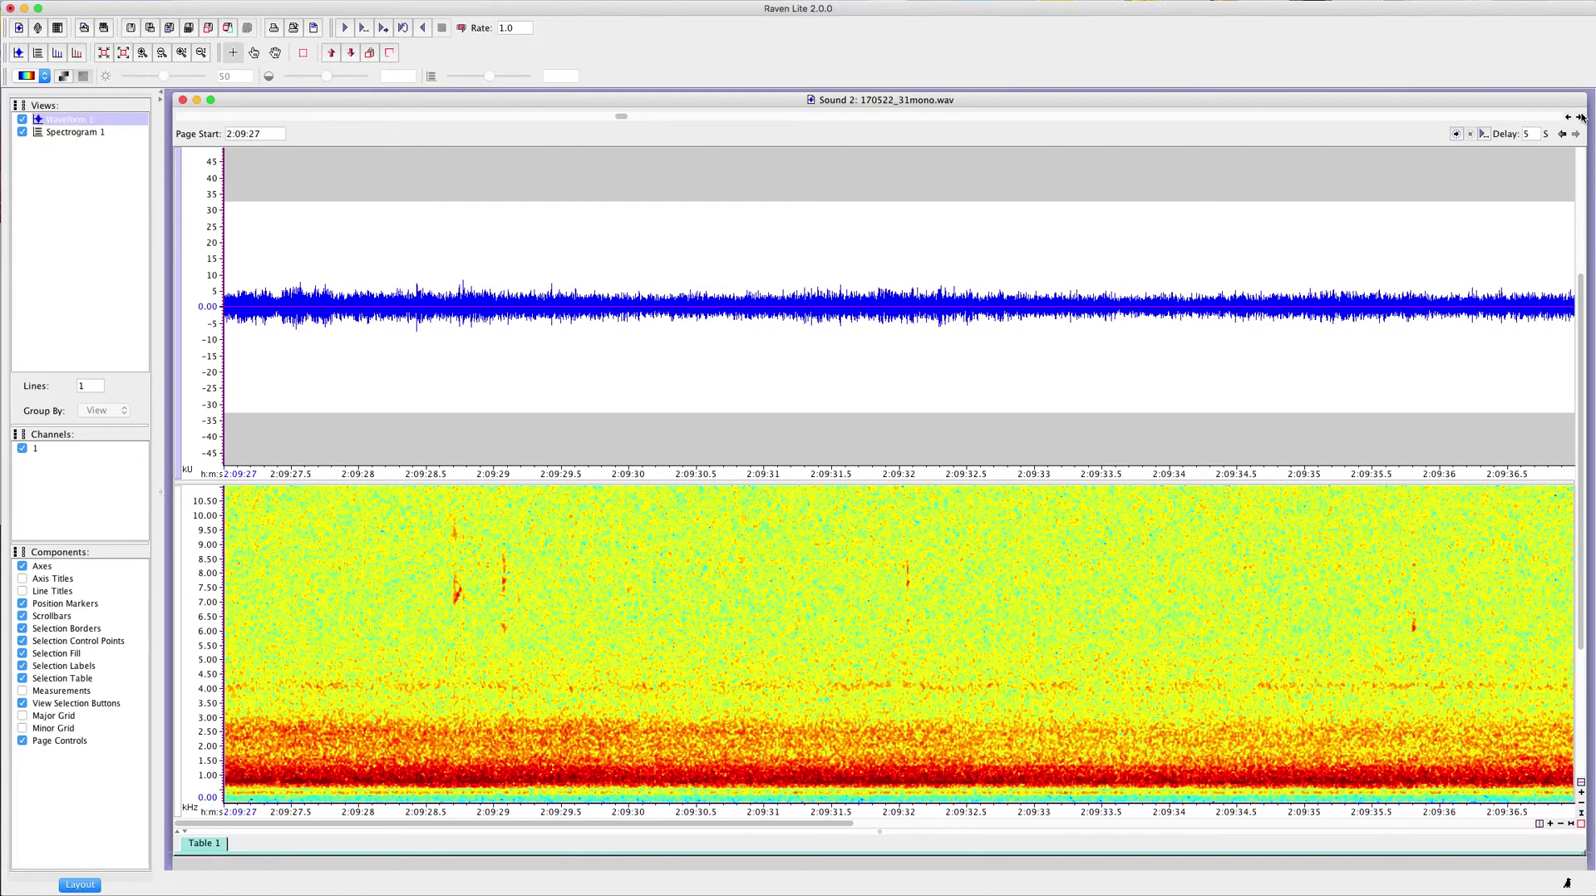
pyautogui.click(1580, 118)
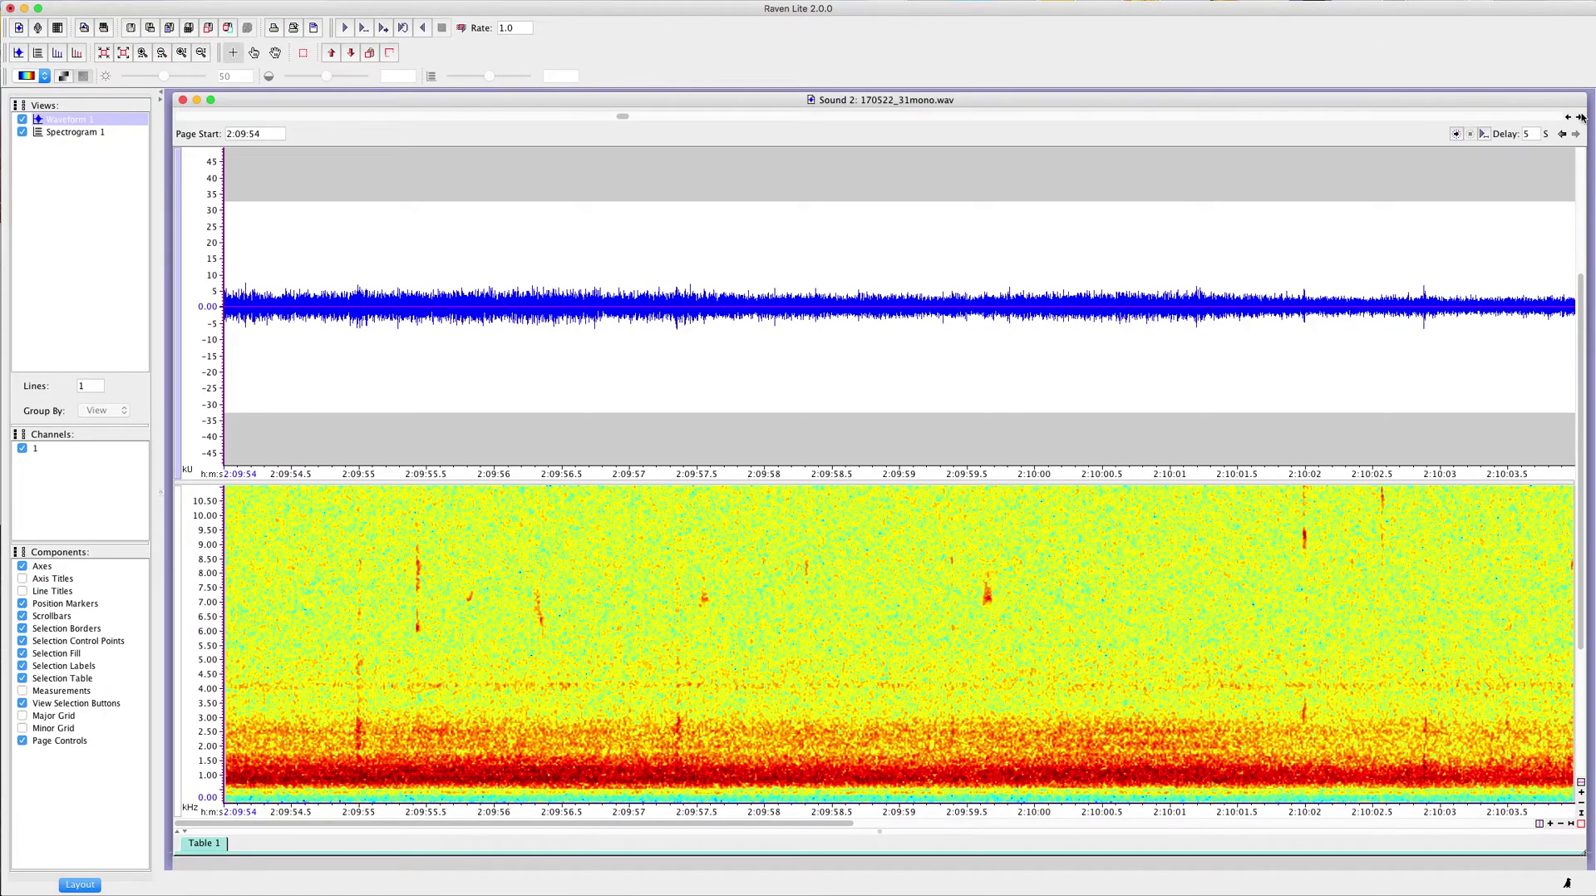
pyautogui.click(1580, 117)
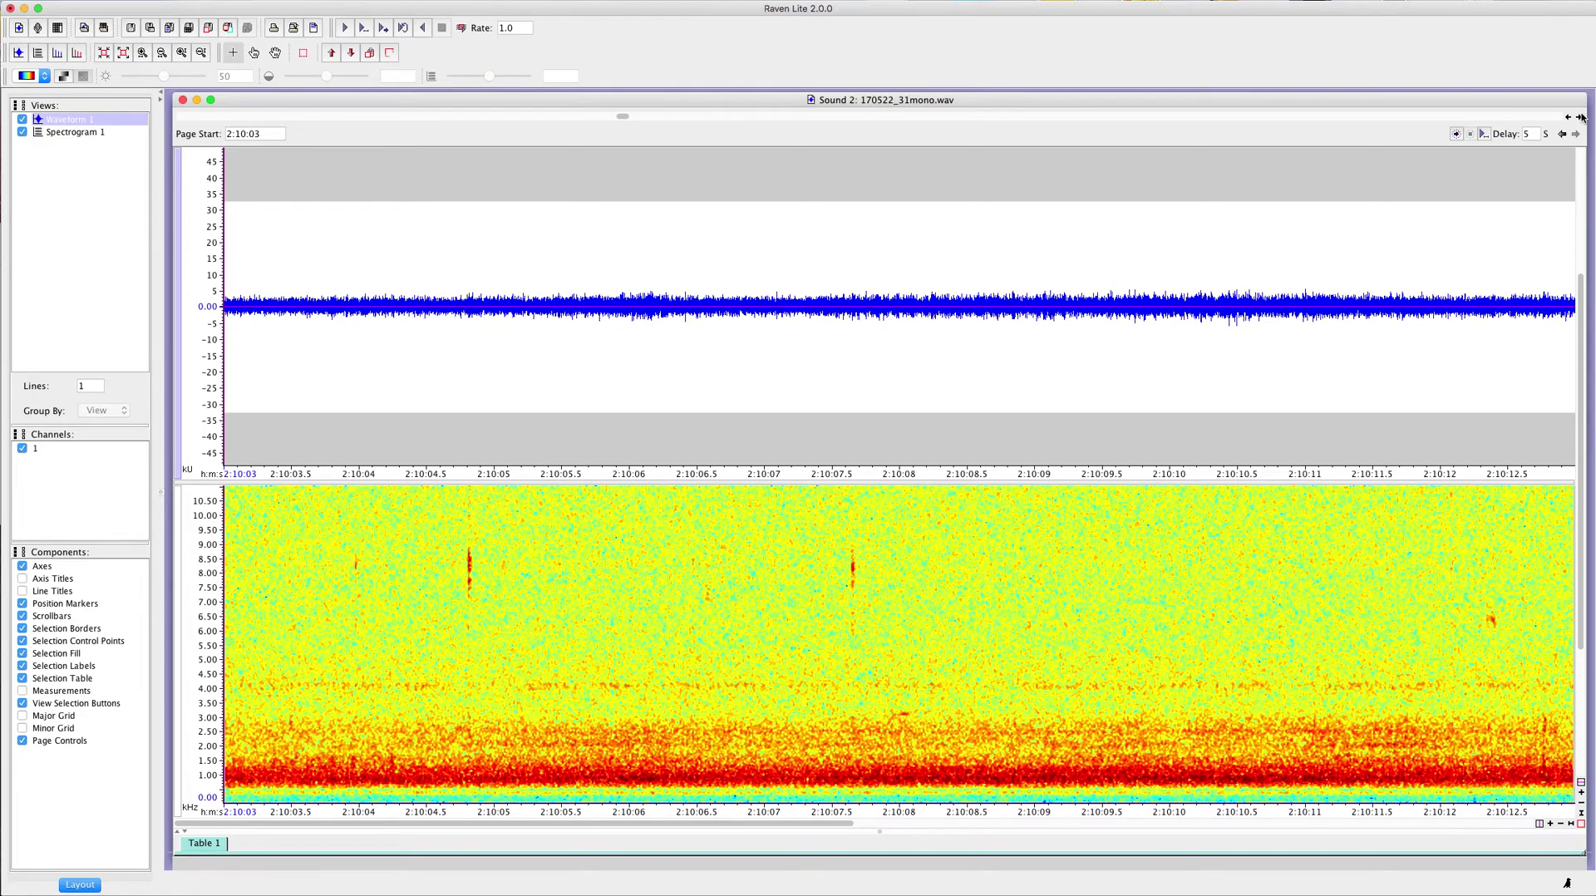
pyautogui.click(1580, 118)
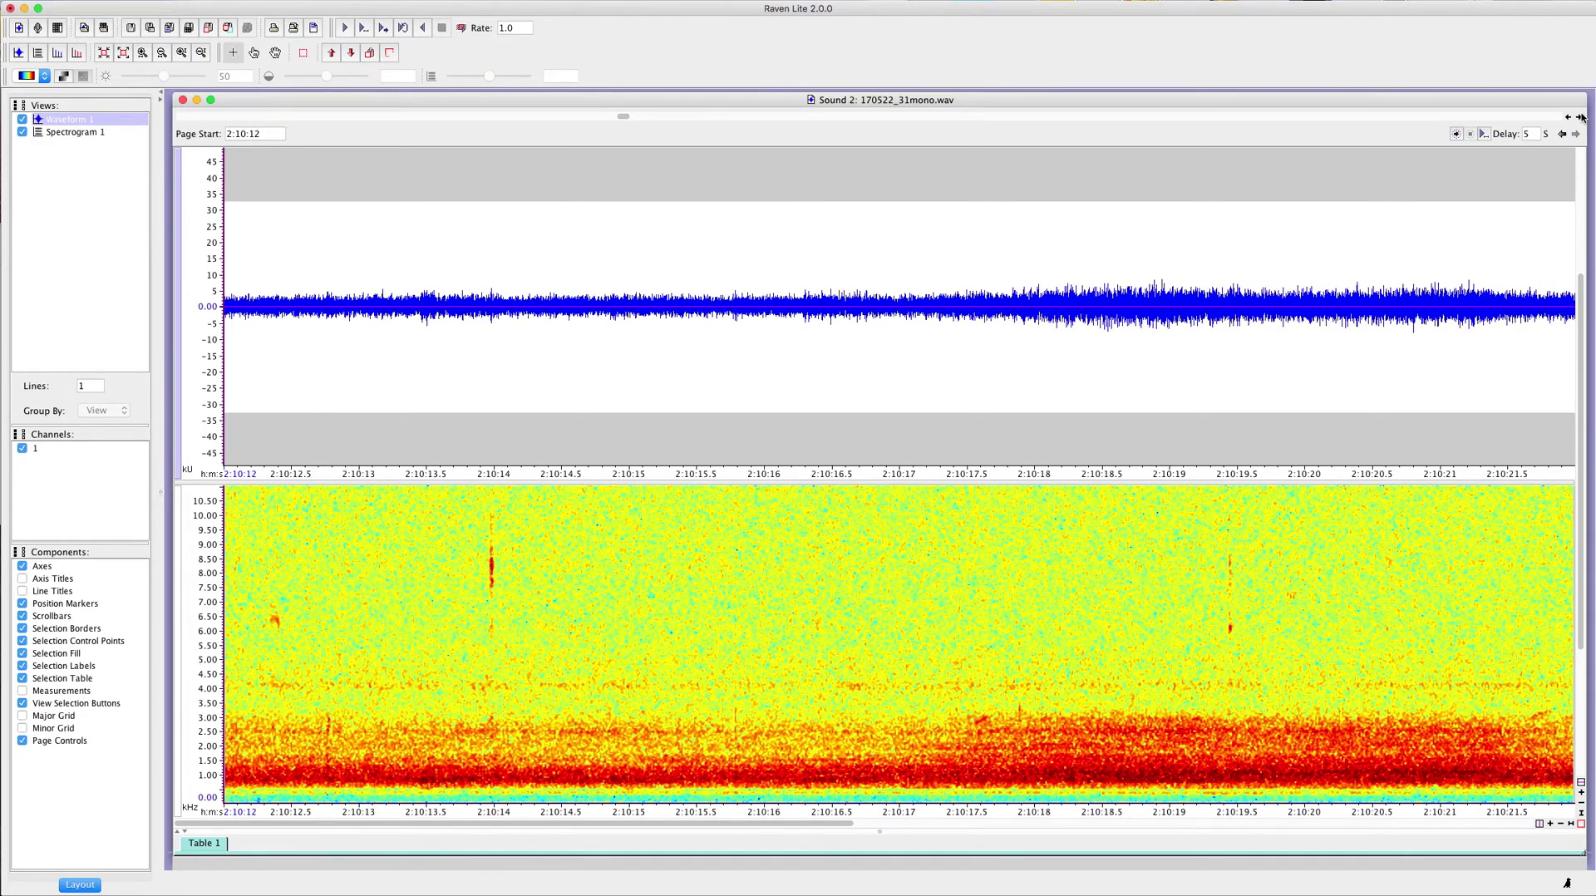
pyautogui.click(1580, 117)
pyautogui.click(1580, 117)
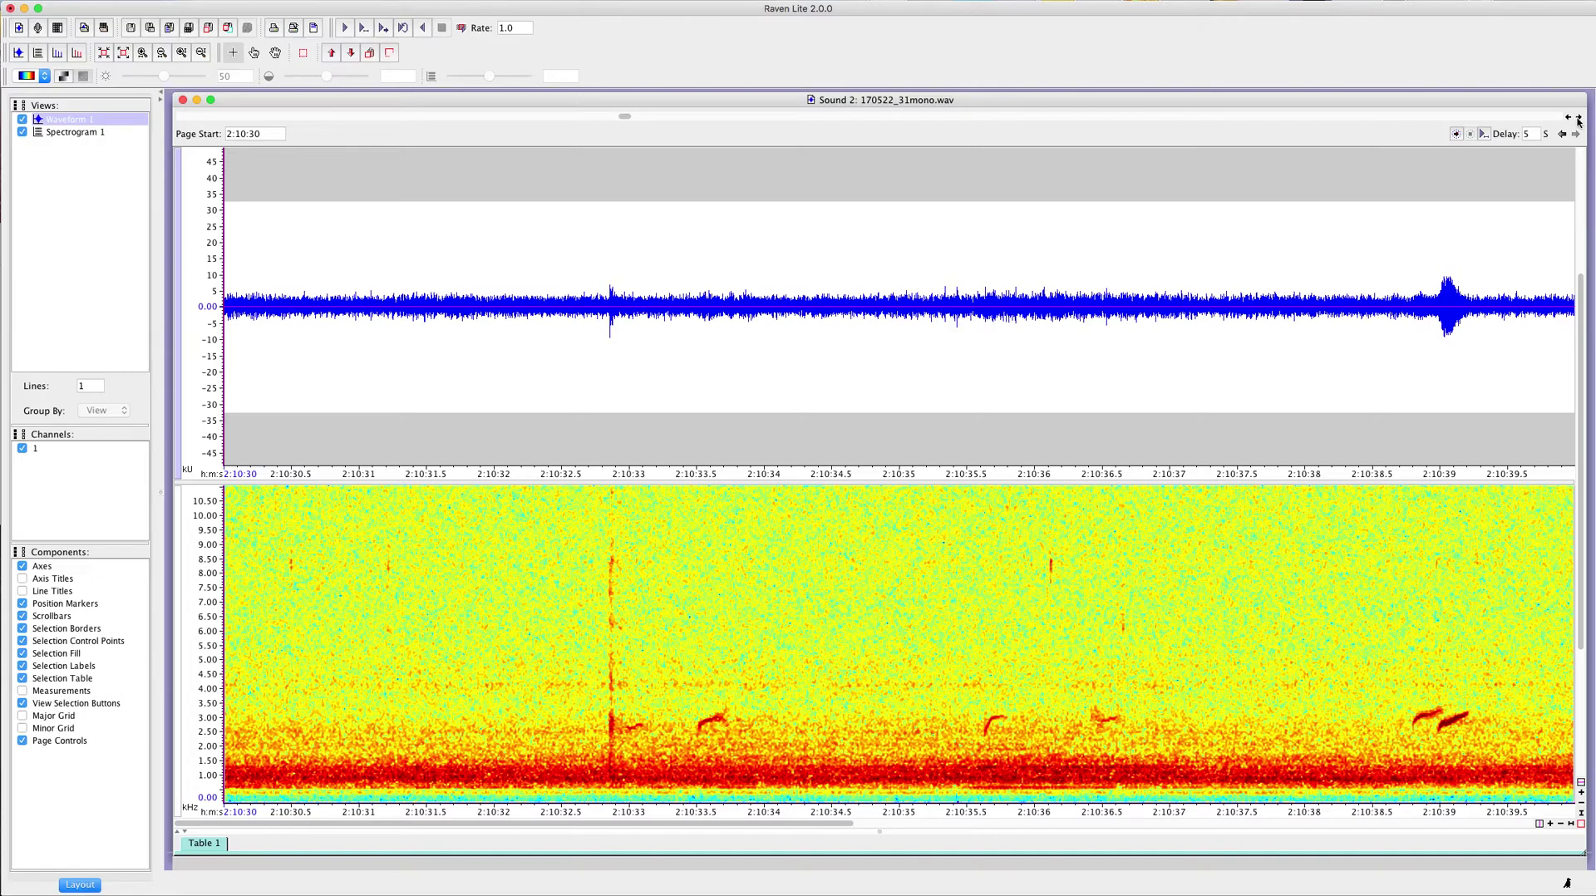
# - Page forward eight pages from 2:10:30 to the page starting at 2:11:42
pyautogui.click(1578, 121)
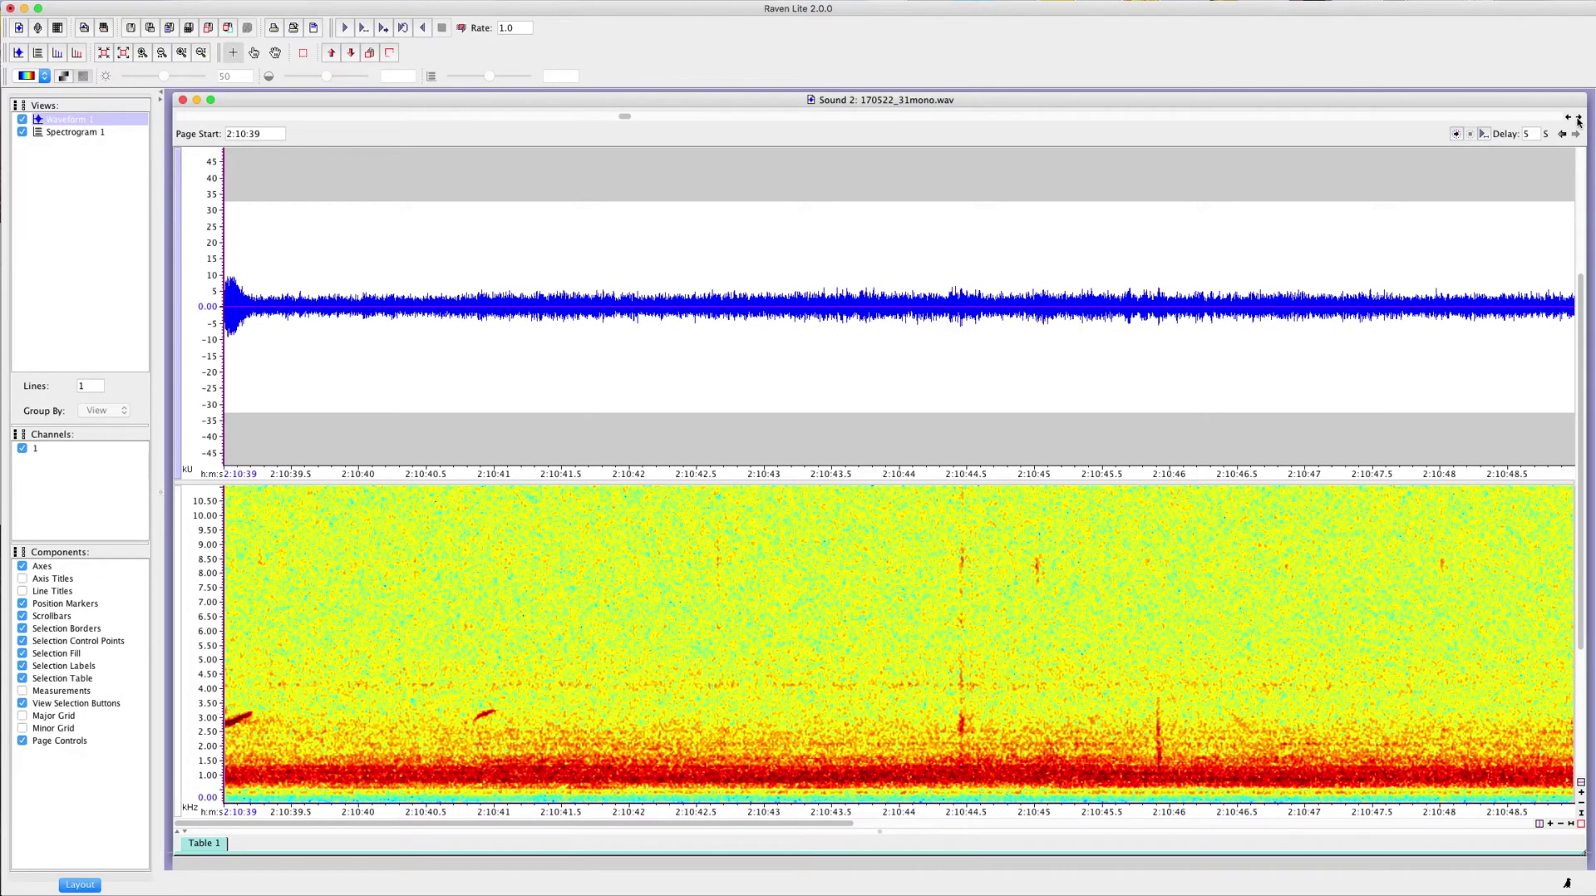
pyautogui.click(1579, 121)
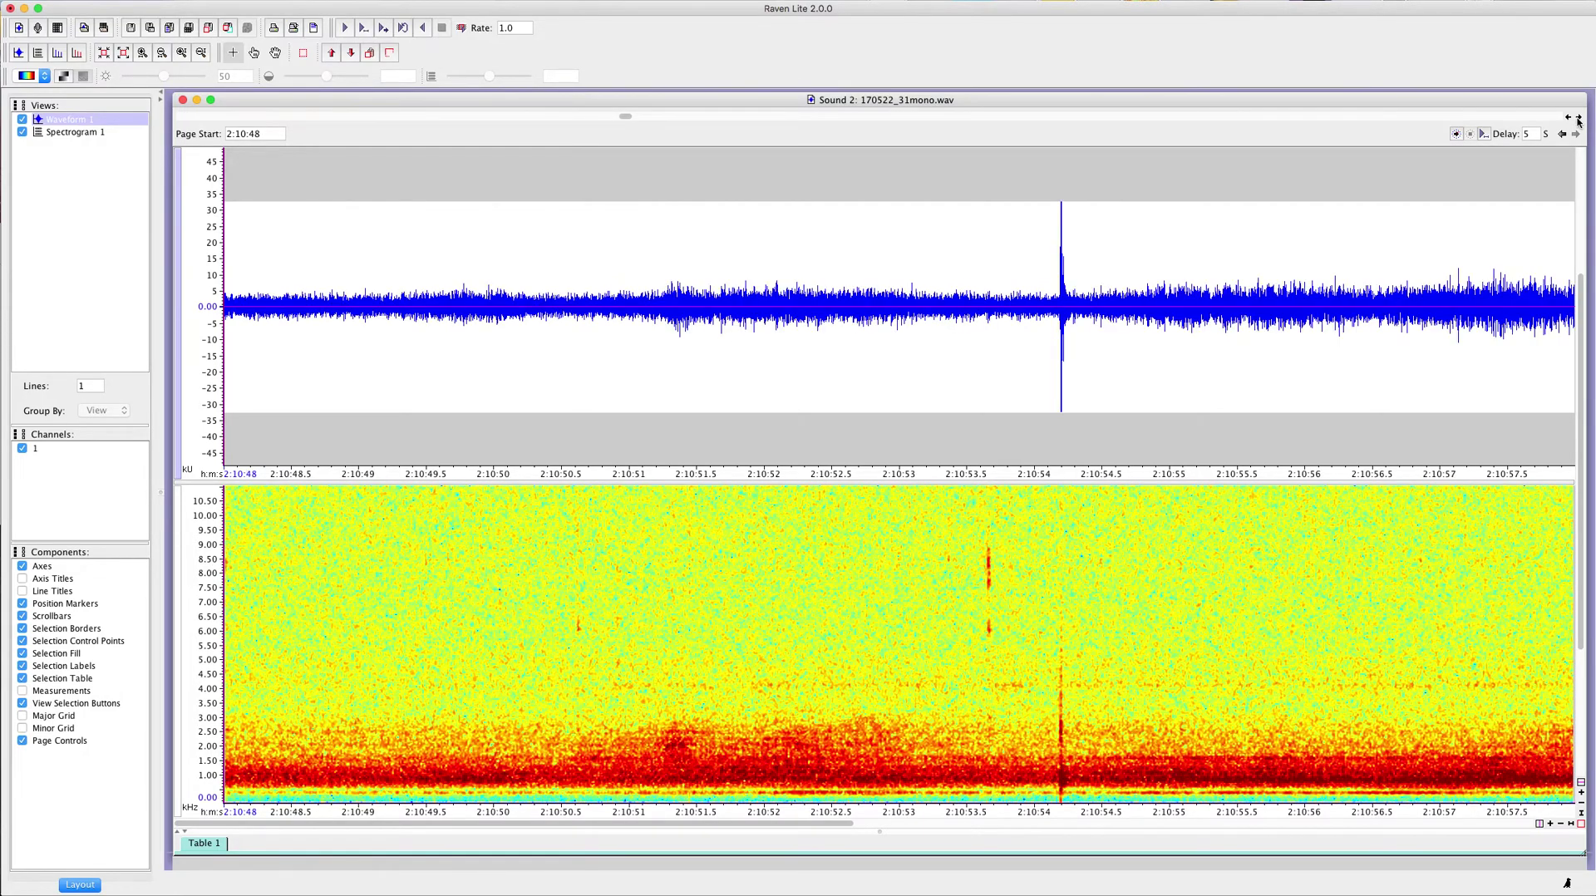
pyautogui.click(1578, 121)
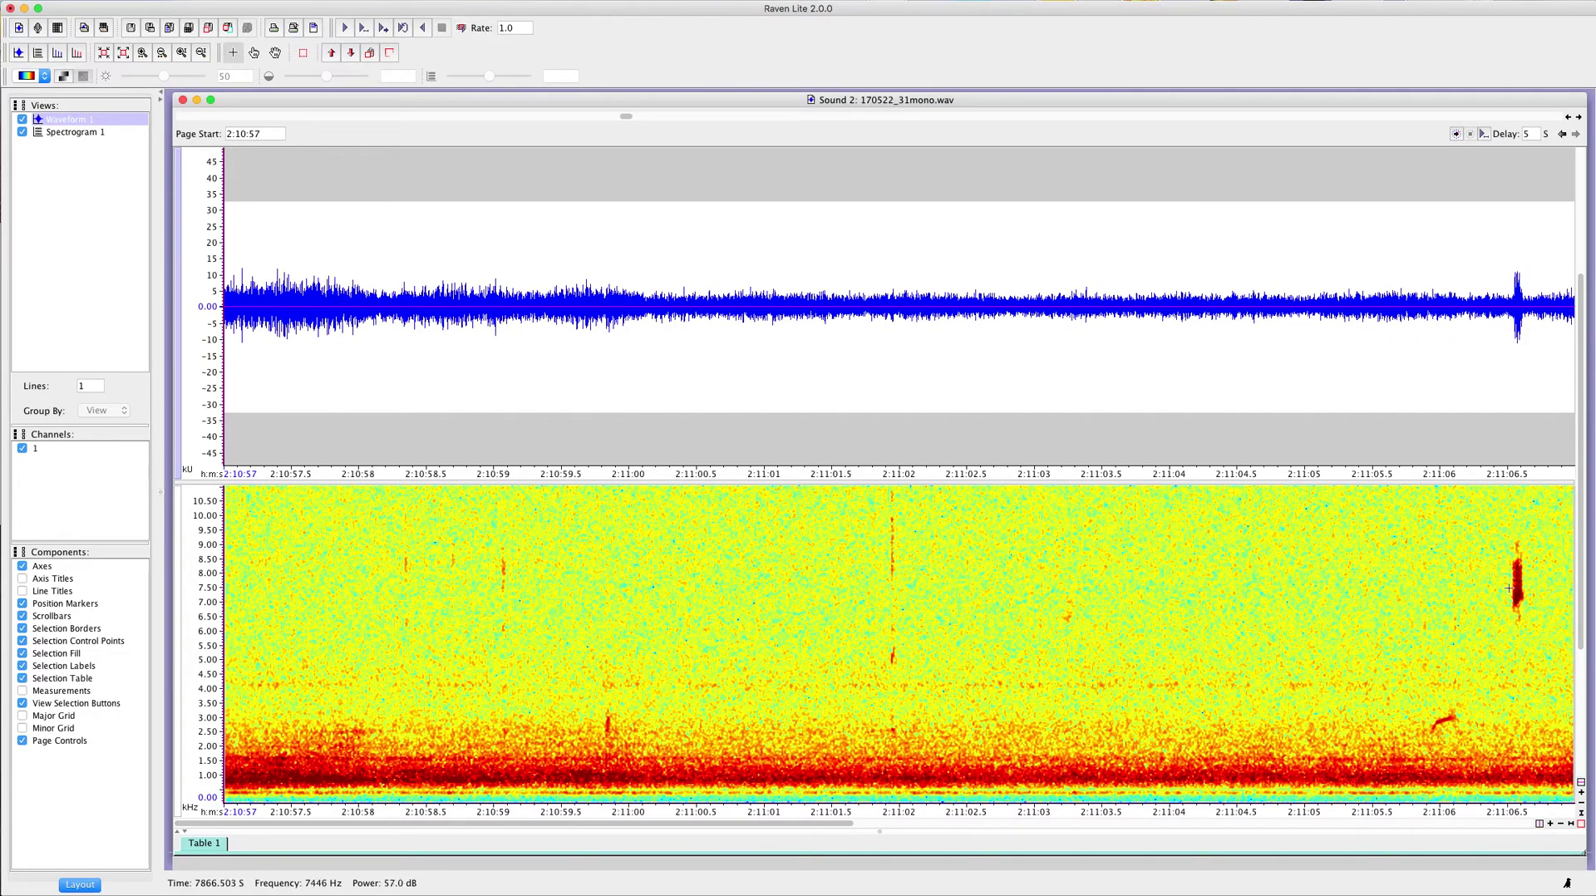
pyautogui.click(1579, 120)
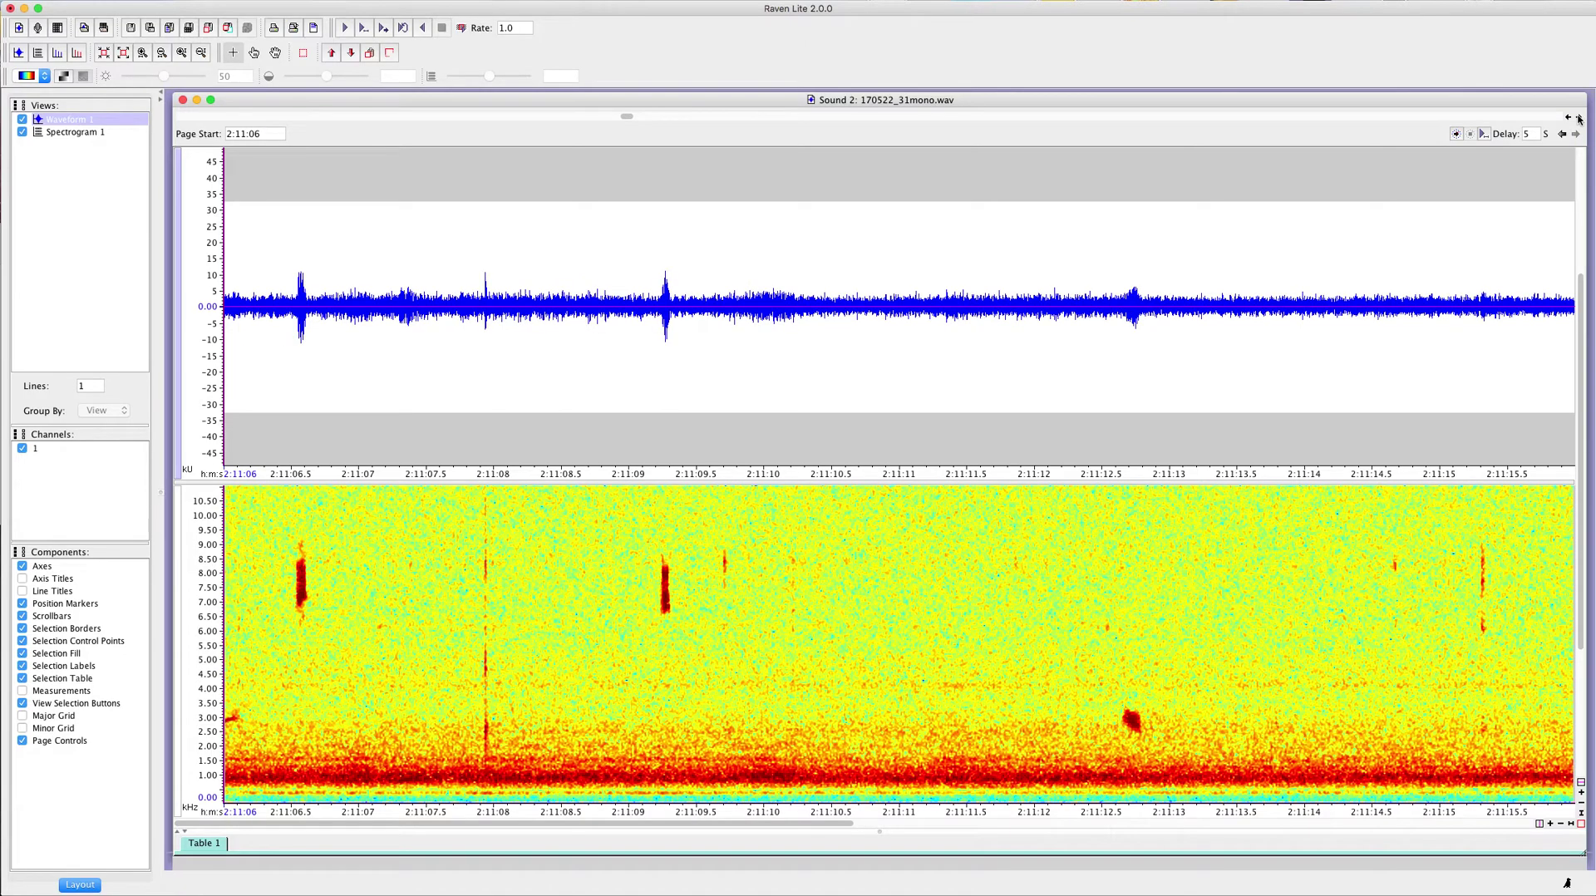
pyautogui.press('pagedown')
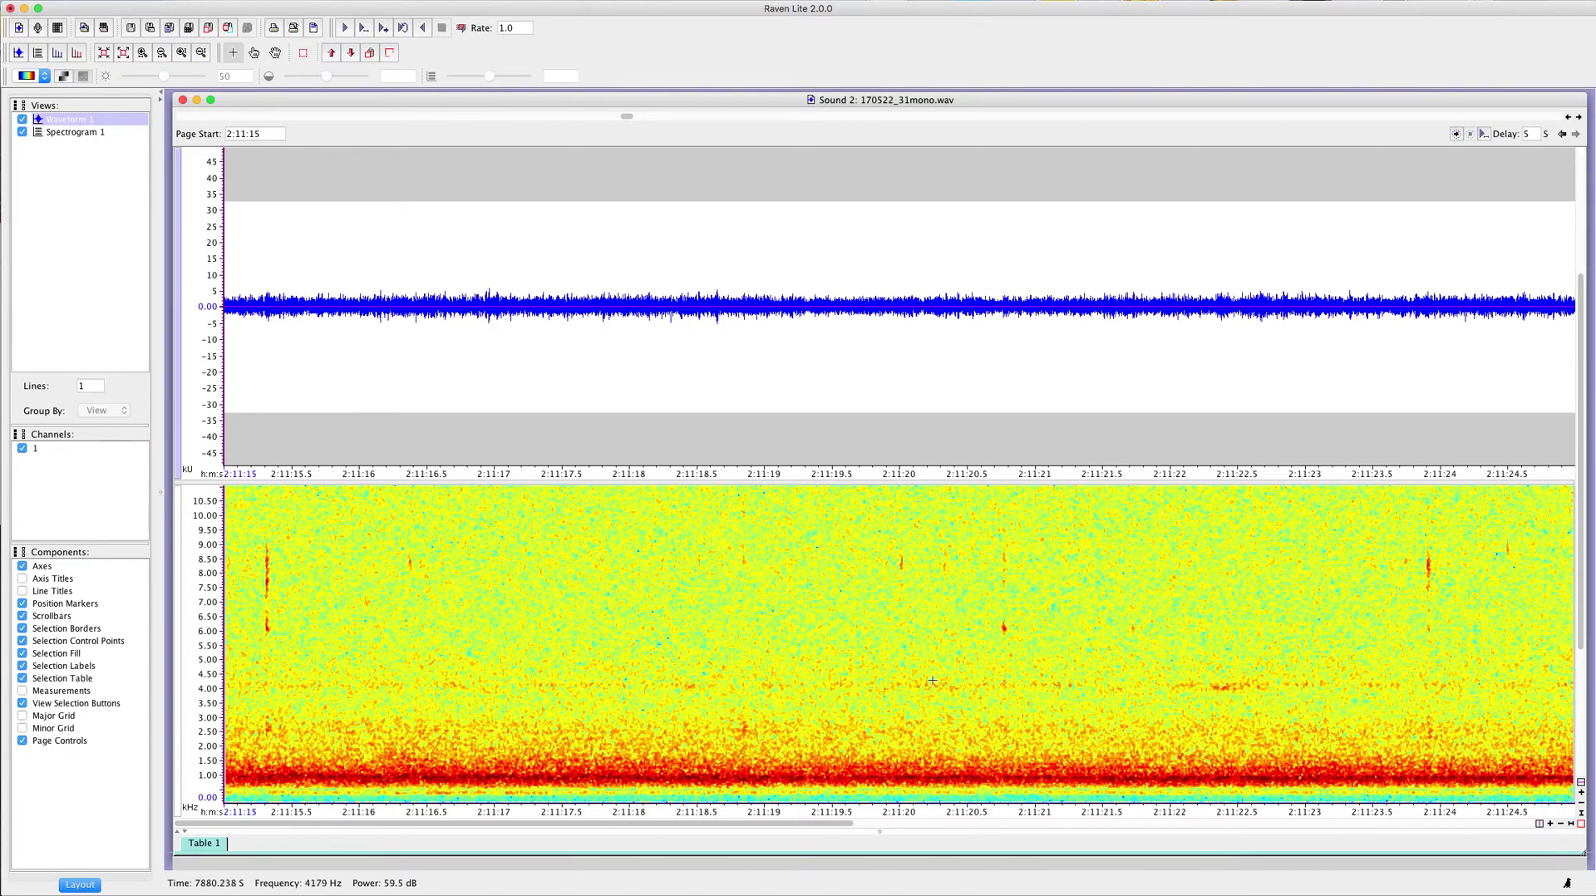
pyautogui.click(1579, 119)
pyautogui.click(1579, 119)
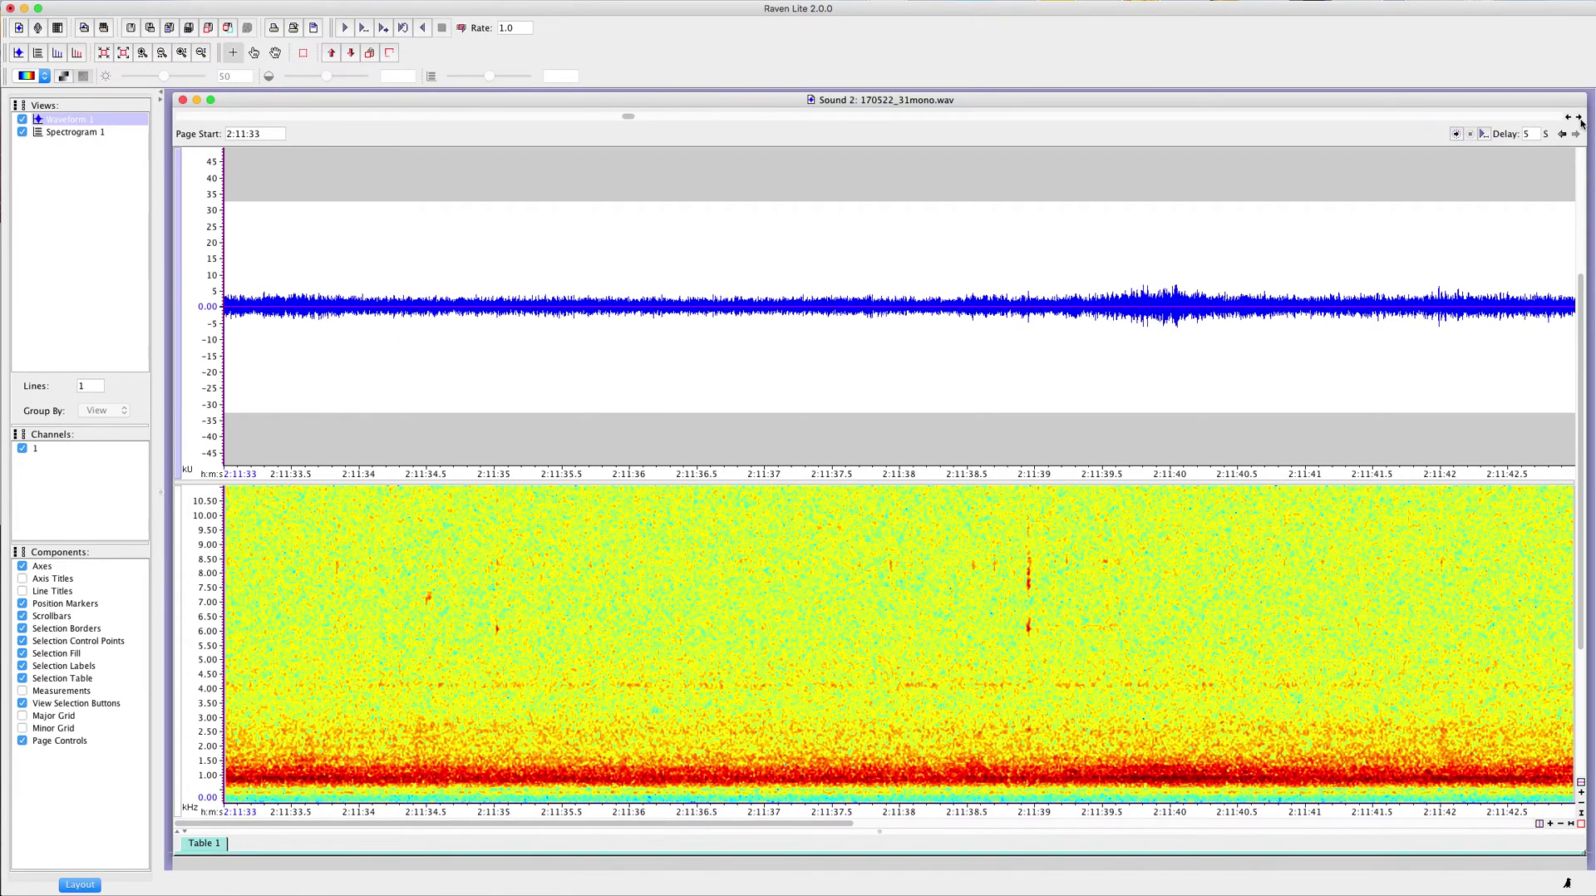
pyautogui.click(1579, 119)
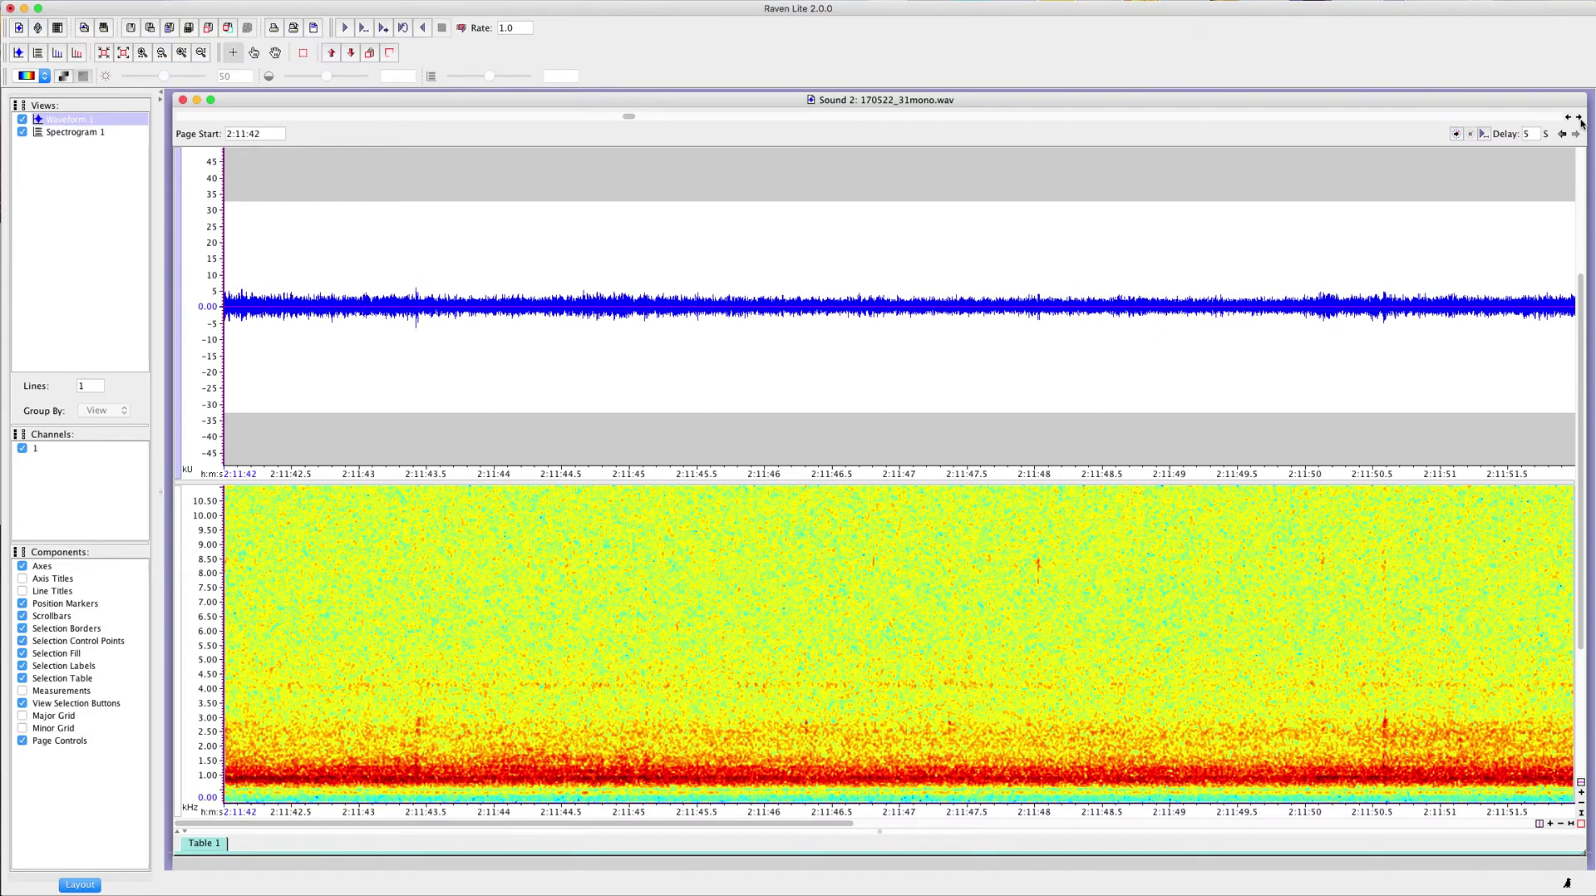